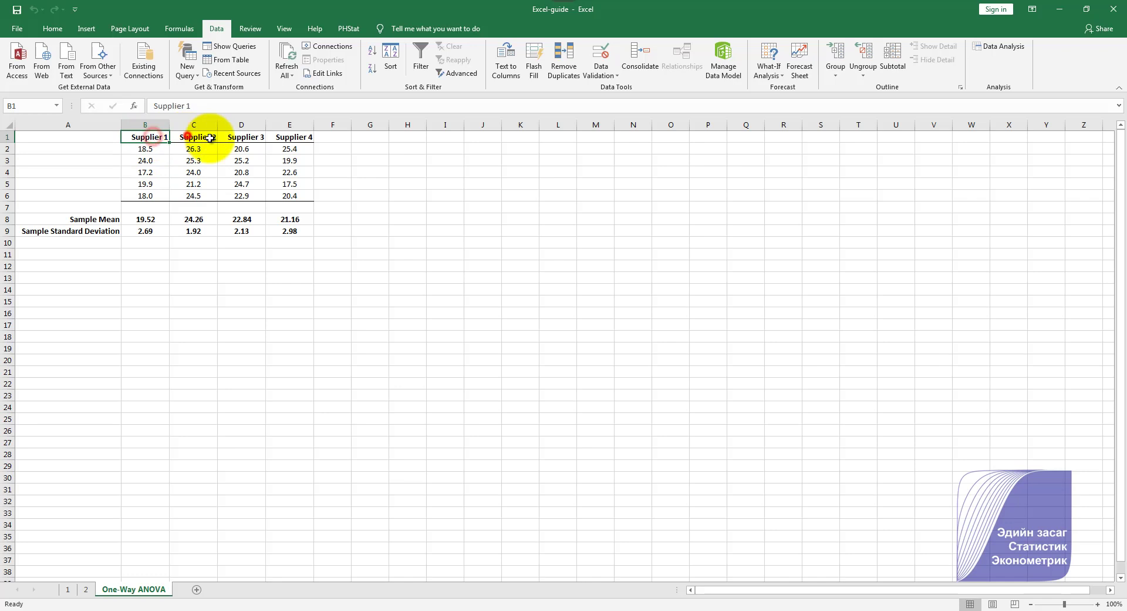
Examine the four supplier headings in B1:E1 and the individual Supplier 1 measurements in B2:B6.
{"action": "left_click", "coordinate": [185, 137]}
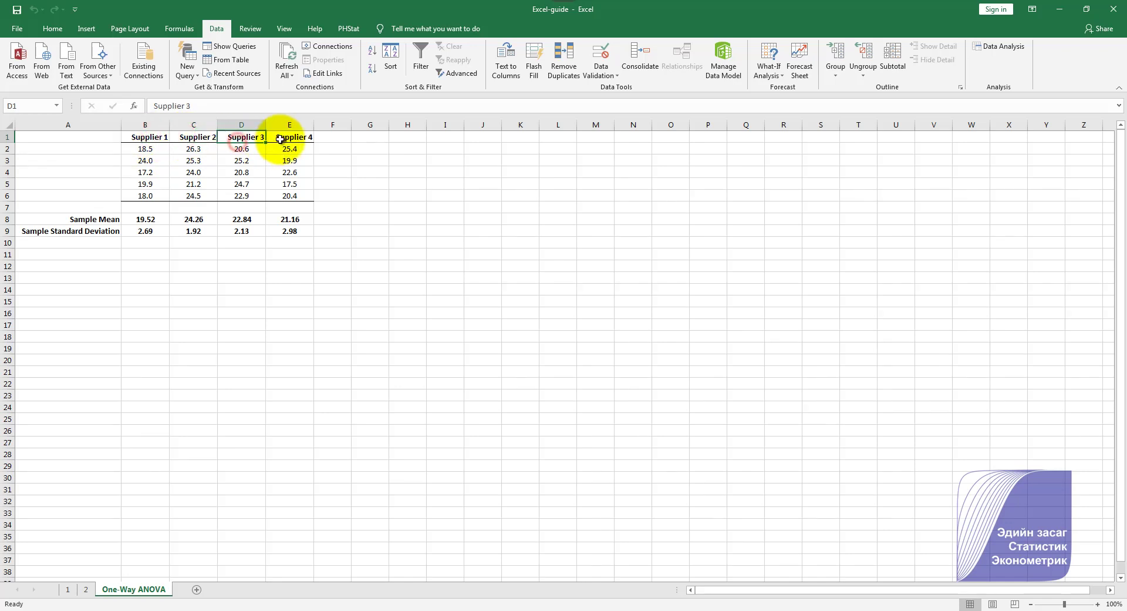
{"action": "left_click", "coordinate": [287, 184]}
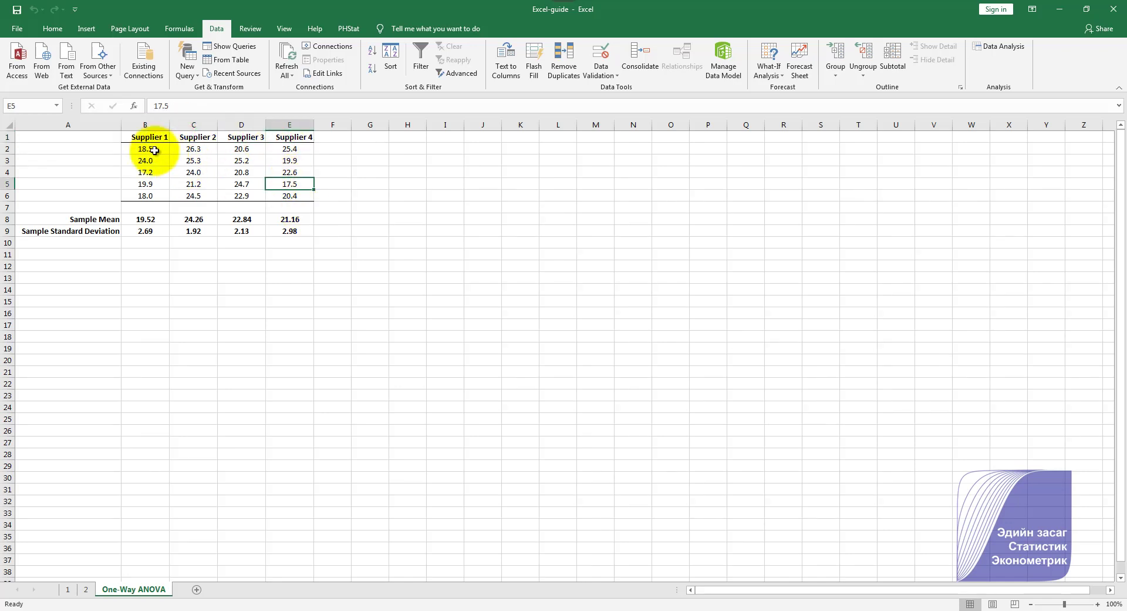
{"action": "left_click_drag", "start_coordinate": [154, 150], "coordinate": [159, 195]}
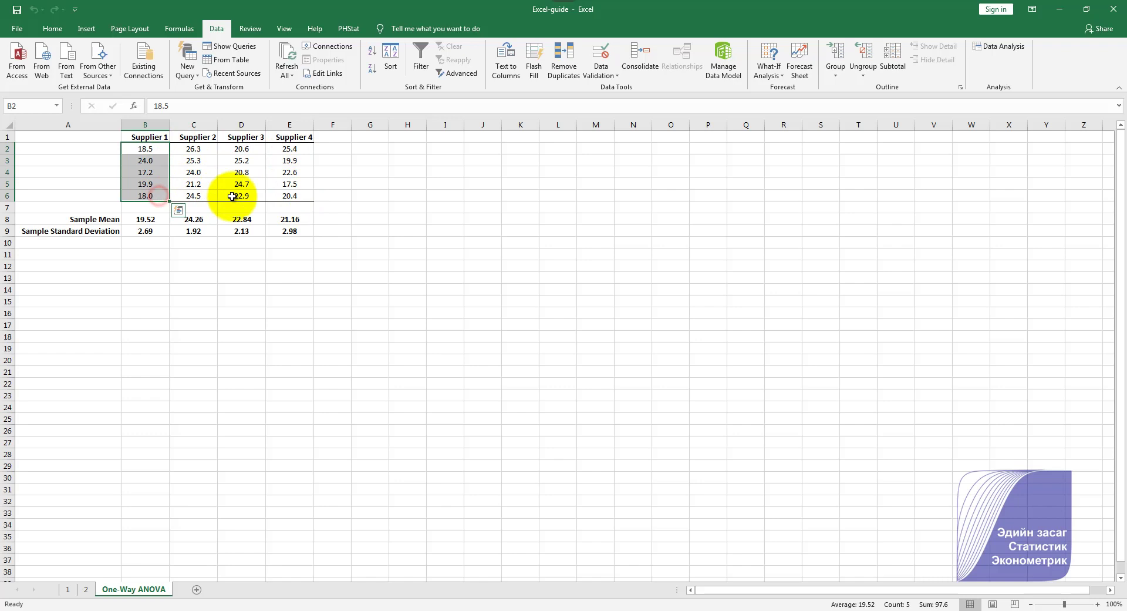
{"action": "left_click", "coordinate": [153, 149]}
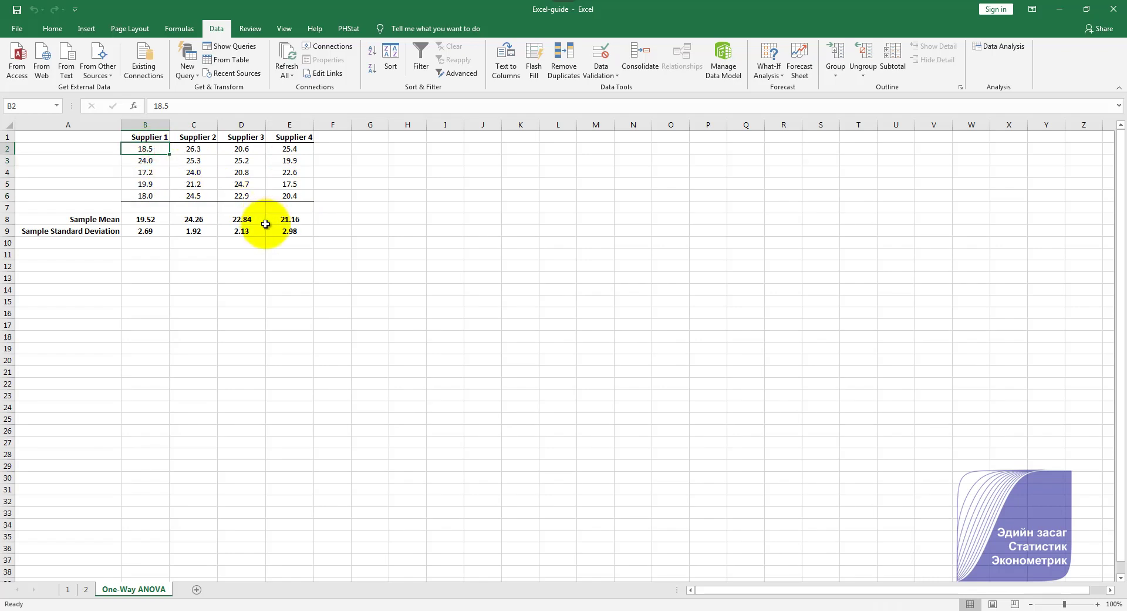
{"action": "left_click", "coordinate": [156, 171]}
{"action": "left_click", "coordinate": [158, 187]}
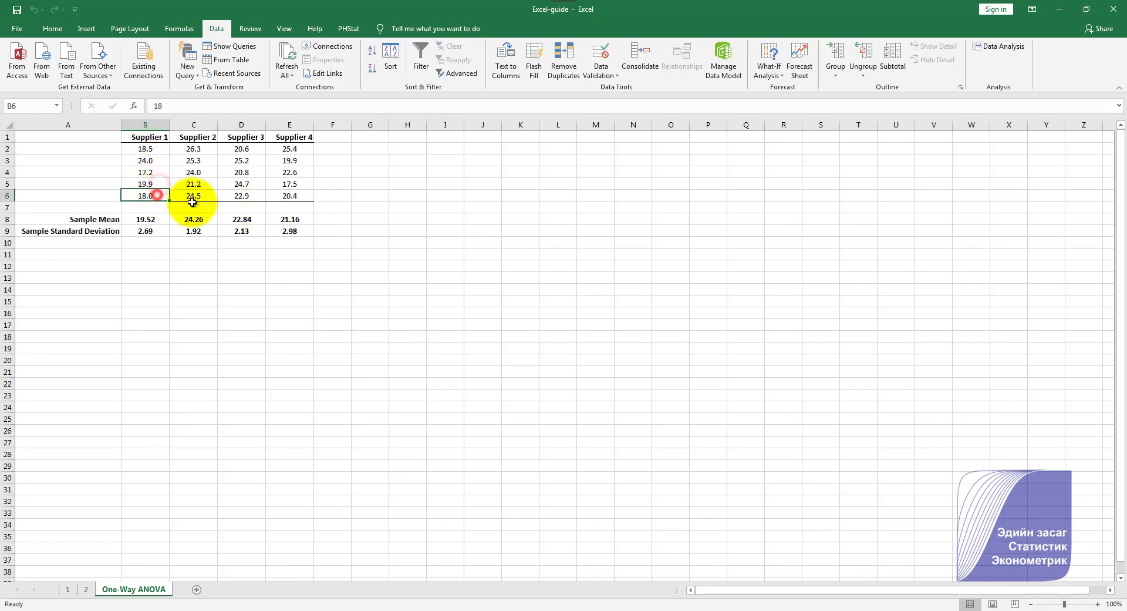
{"action": "left_click", "coordinate": [164, 196]}
{"action": "left_click", "coordinate": [150, 138]}
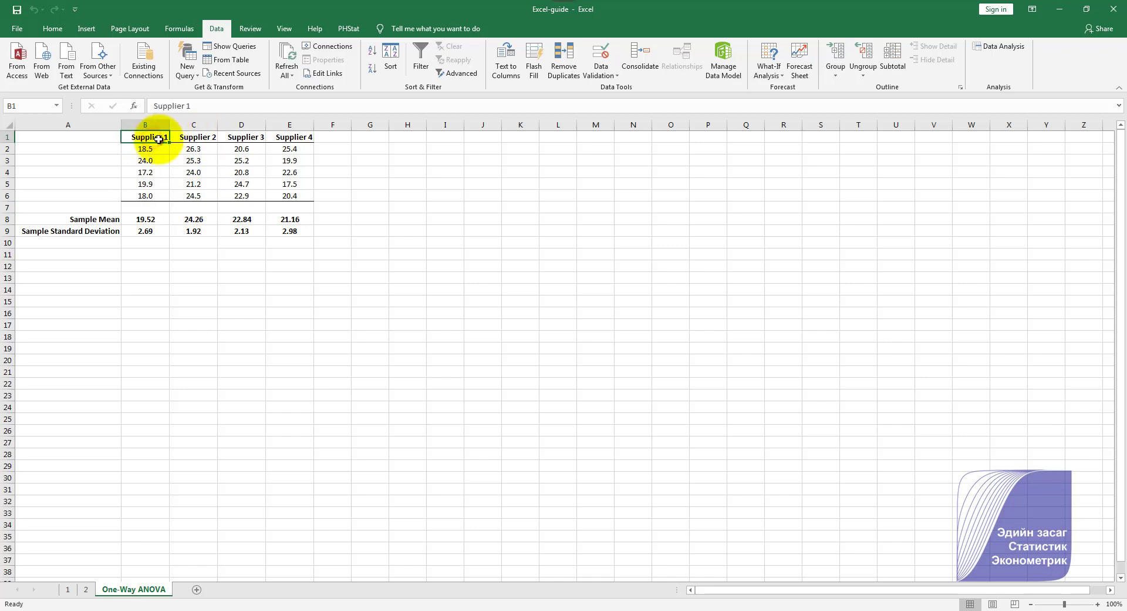
{"action": "left_click", "coordinate": [289, 137]}
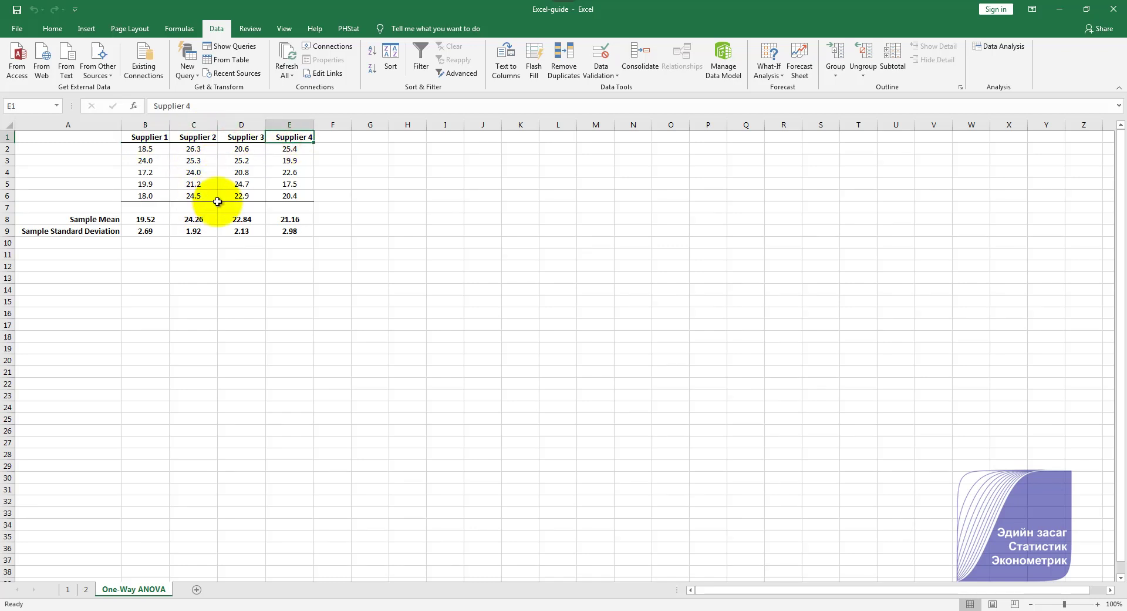
Inspect the sample values within Supplier 1 (B2:B6) and Supplier 2 (C2:C6).
{"action": "left_click", "coordinate": [150, 149]}
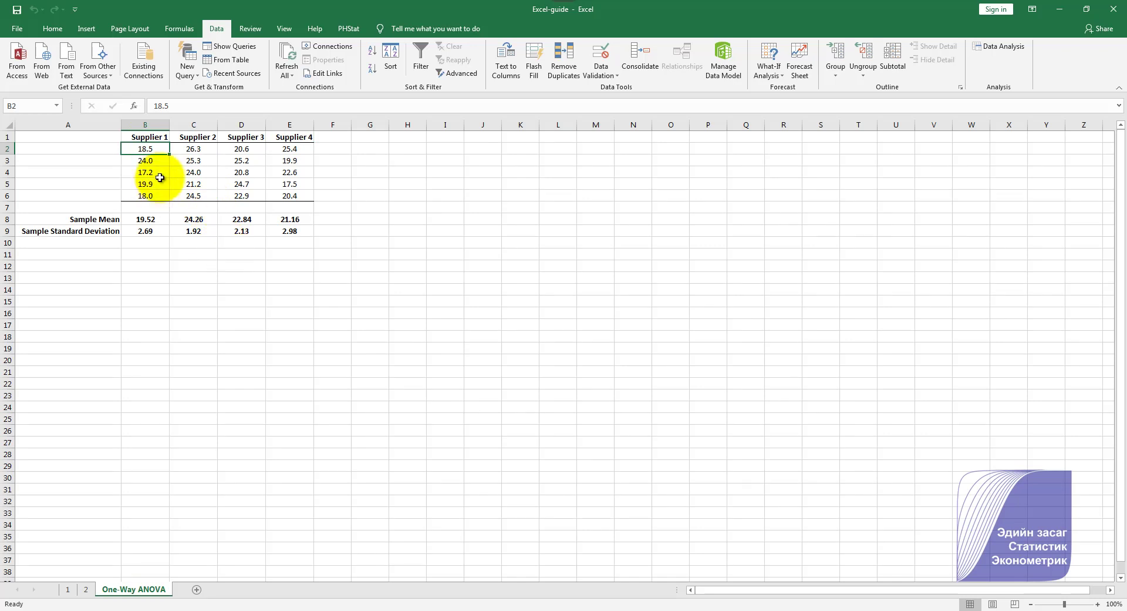
{"action": "left_click", "coordinate": [150, 163]}
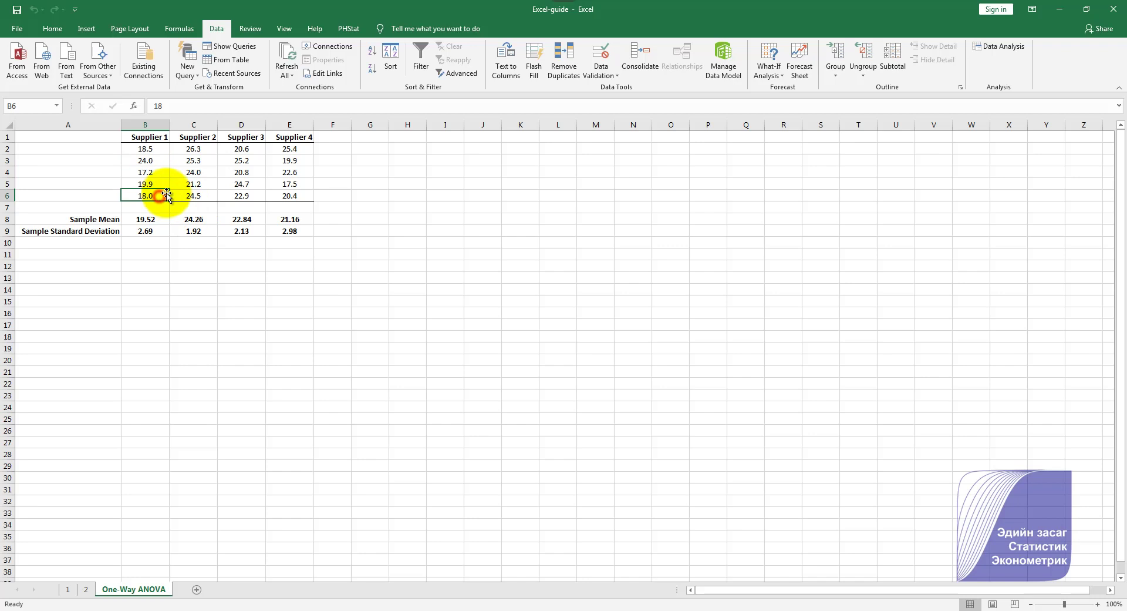
{"action": "left_click", "coordinate": [158, 191]}
{"action": "left_click", "coordinate": [148, 148], "text": "shift"}
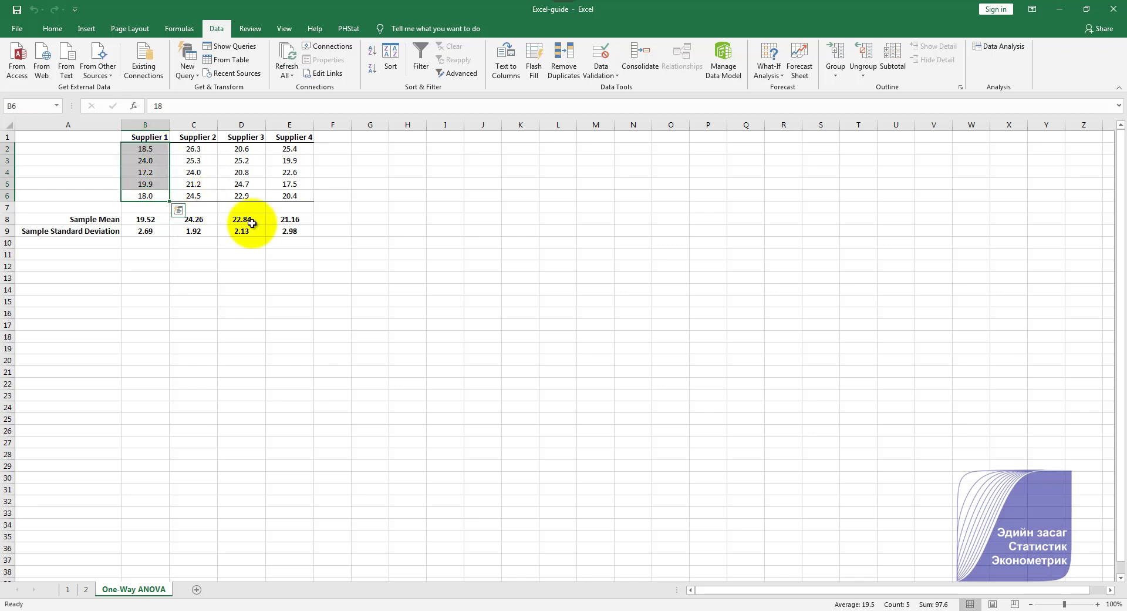
{"action": "left_click_drag", "start_coordinate": [146, 149], "coordinate": [159, 195]}
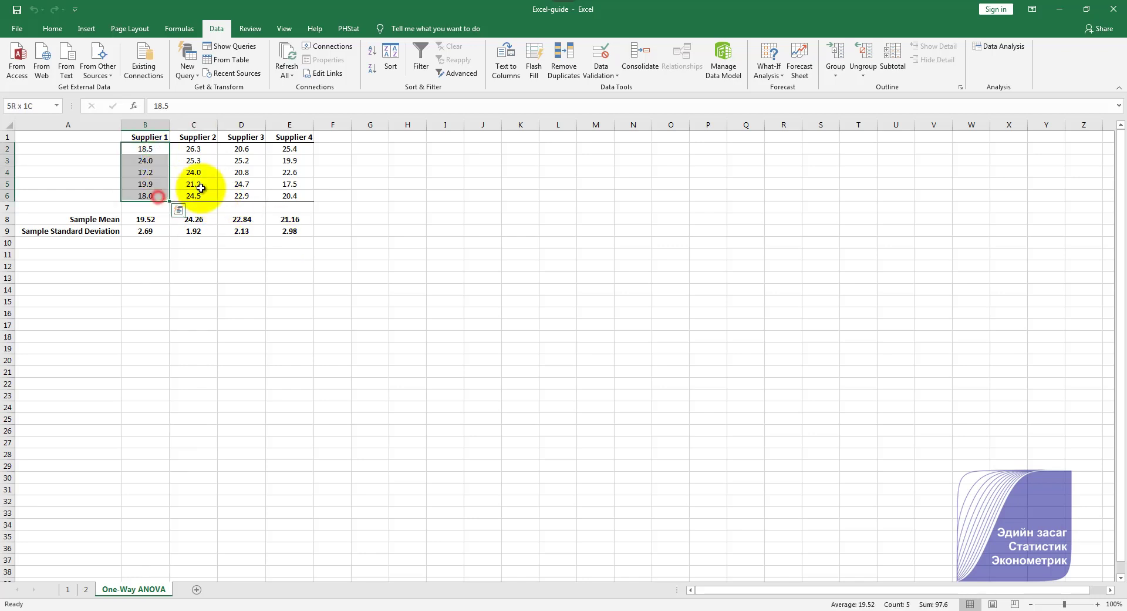
{"action": "left_click", "coordinate": [153, 149]}
{"action": "left_click", "coordinate": [158, 196], "text": "shift"}
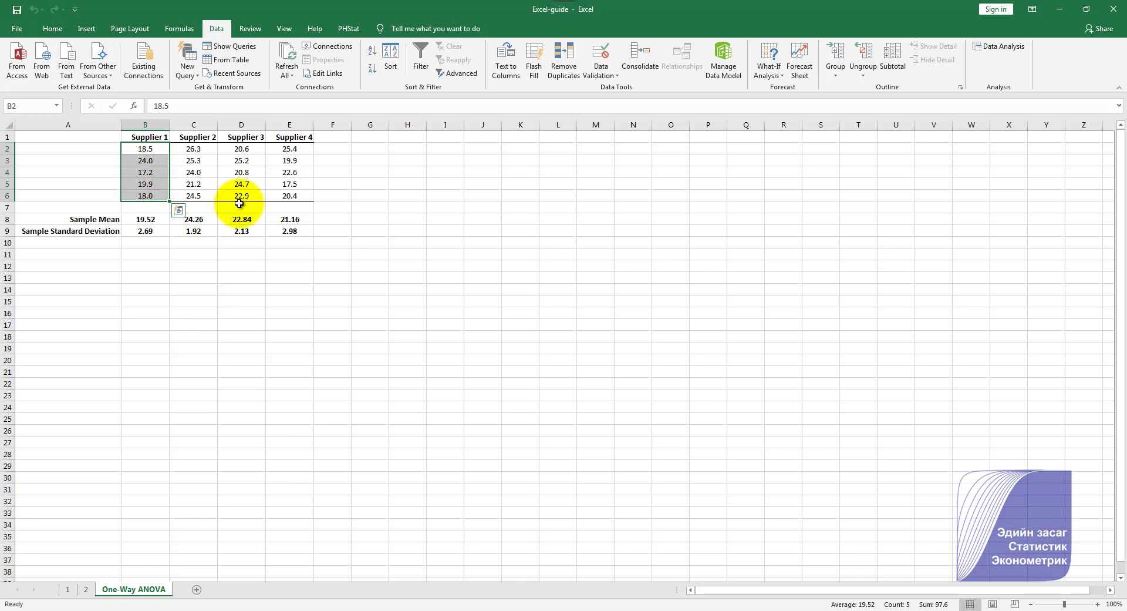
{"action": "left_click", "coordinate": [146, 194]}
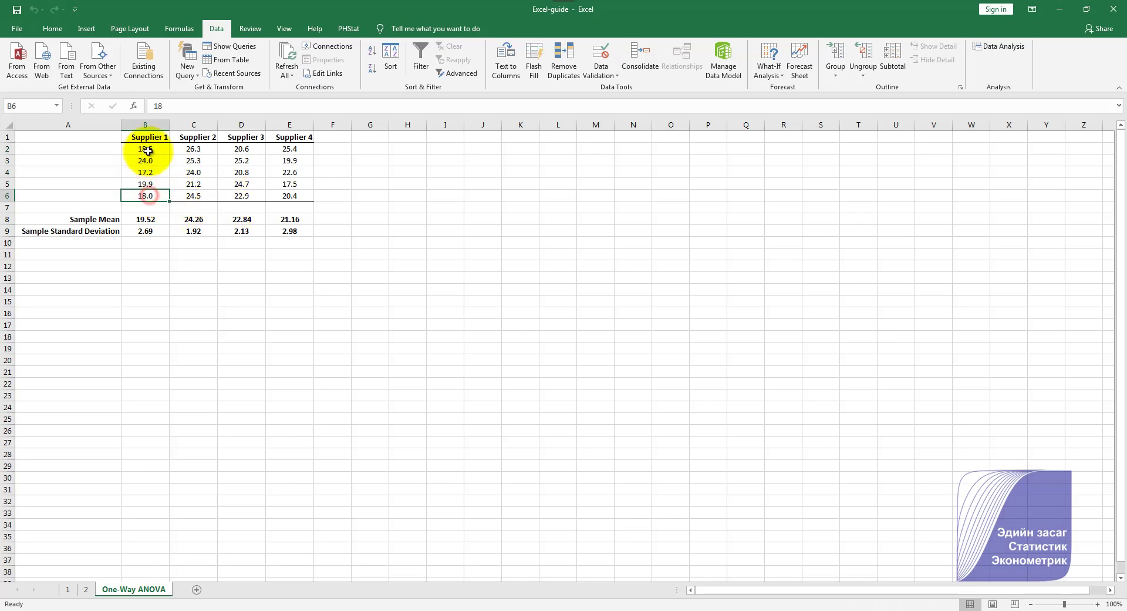
{"action": "left_click", "coordinate": [194, 148]}
{"action": "left_click", "coordinate": [206, 195], "text": "shift"}
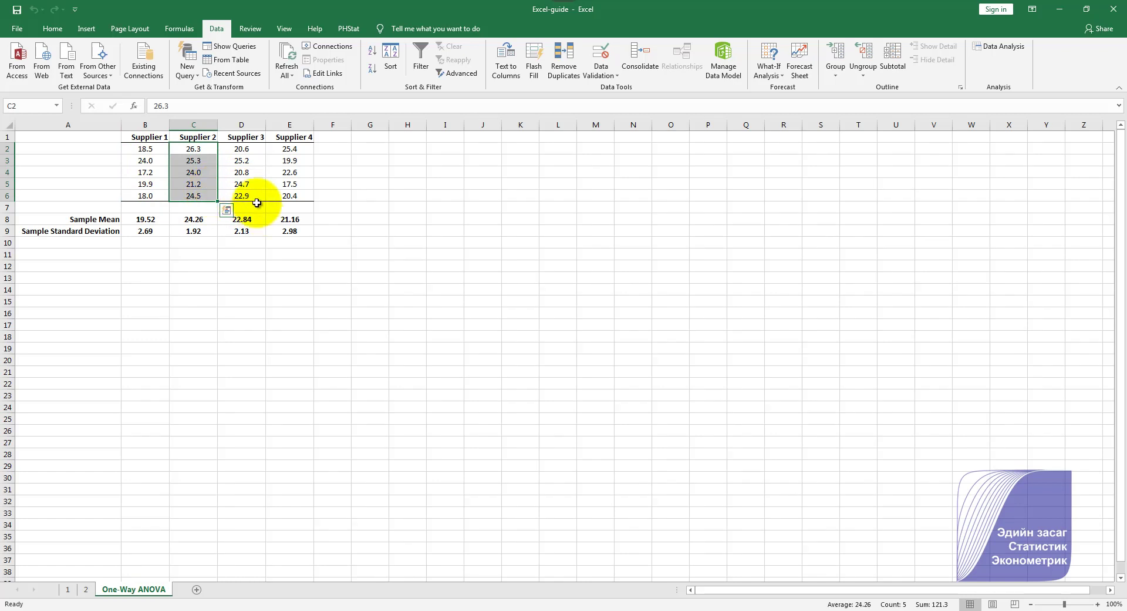
{"action": "left_click", "coordinate": [330, 242]}
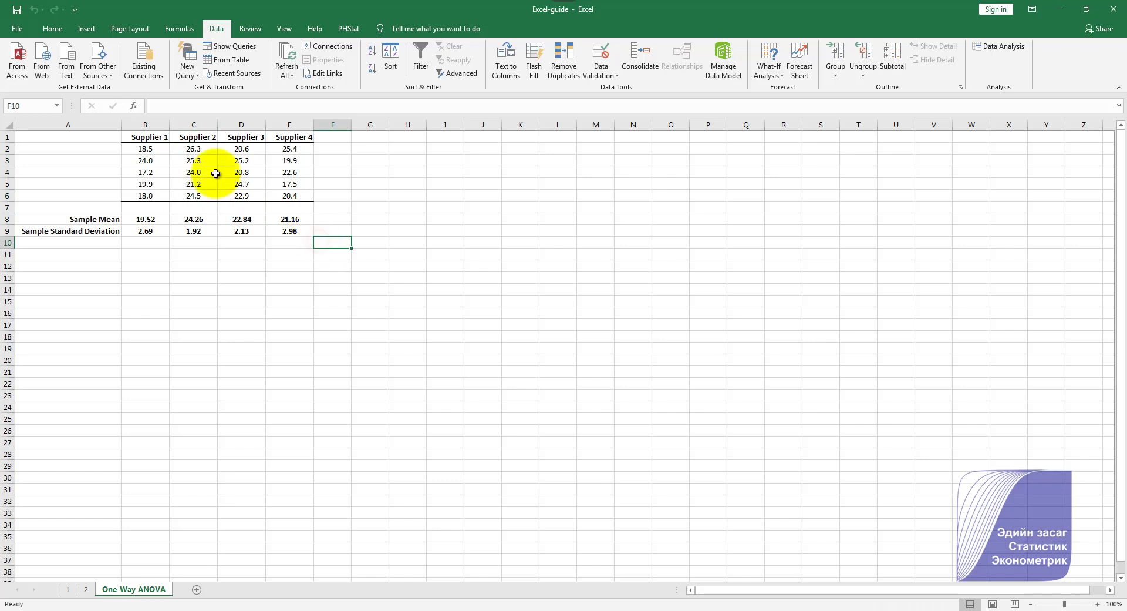
{"action": "left_click_drag", "start_coordinate": [644, 183], "coordinate": [598, 605]}
{"action": "left_click", "coordinate": [309, 335]}
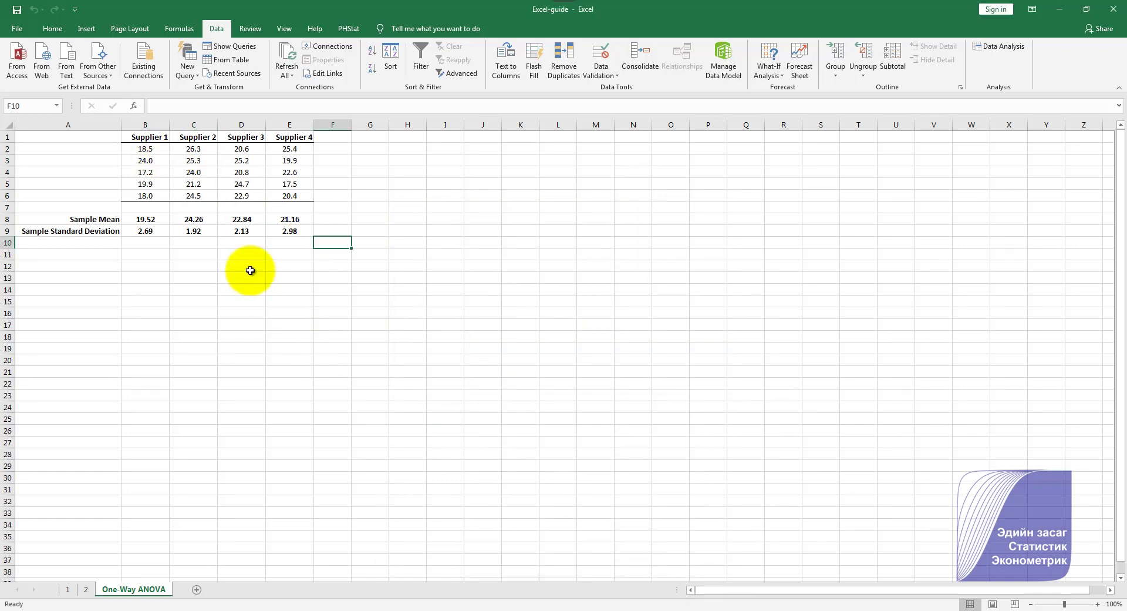
{"action": "left_click", "coordinate": [182, 214]}
{"action": "left_click", "coordinate": [173, 242]}
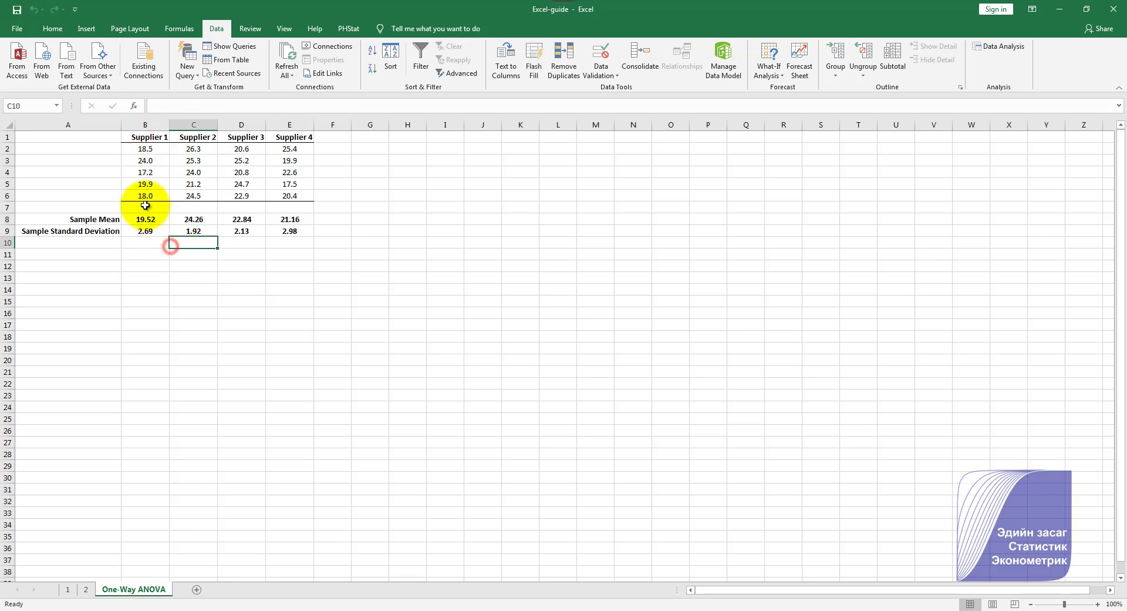
Review Supplier 1's data in B2:B6 and compare the suppliers' sample means in B8:E8.
{"action": "left_click_drag", "start_coordinate": [156, 144], "coordinate": [154, 196]}
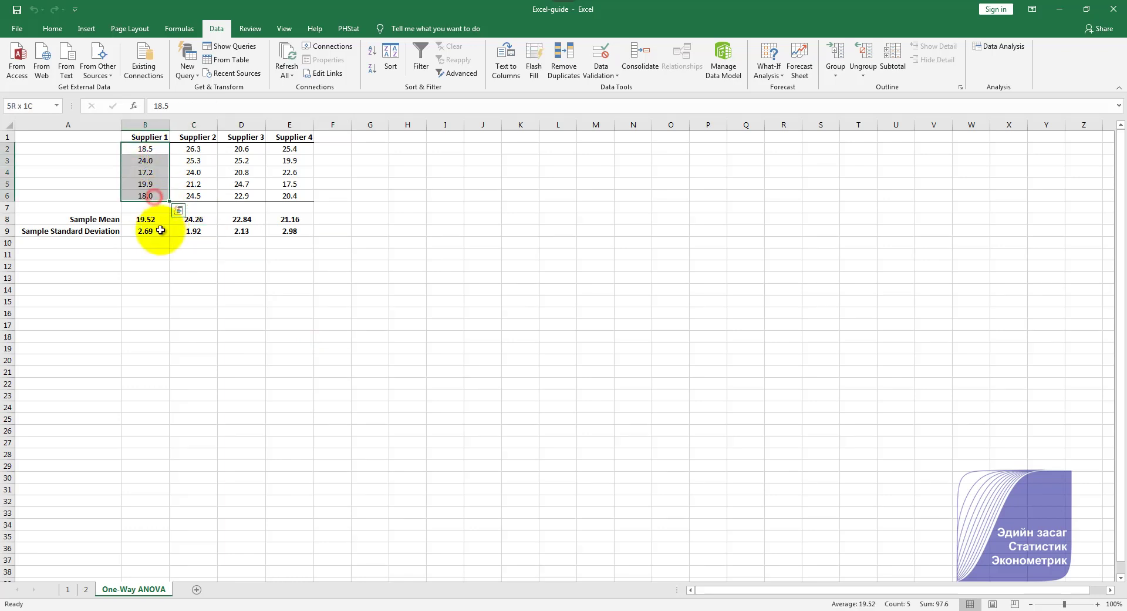
{"action": "left_click", "coordinate": [147, 221]}
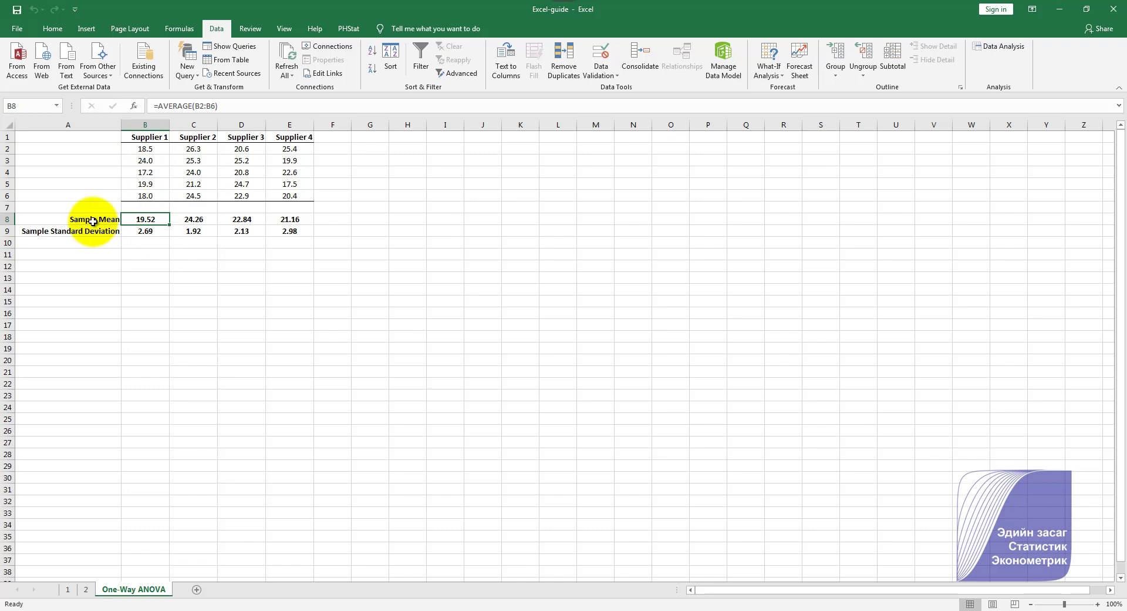
{"action": "left_click", "coordinate": [93, 220]}
{"action": "left_click", "coordinate": [147, 220]}
{"action": "left_click", "coordinate": [191, 220]}
{"action": "left_click_drag", "start_coordinate": [287, 221], "coordinate": [147, 220]}
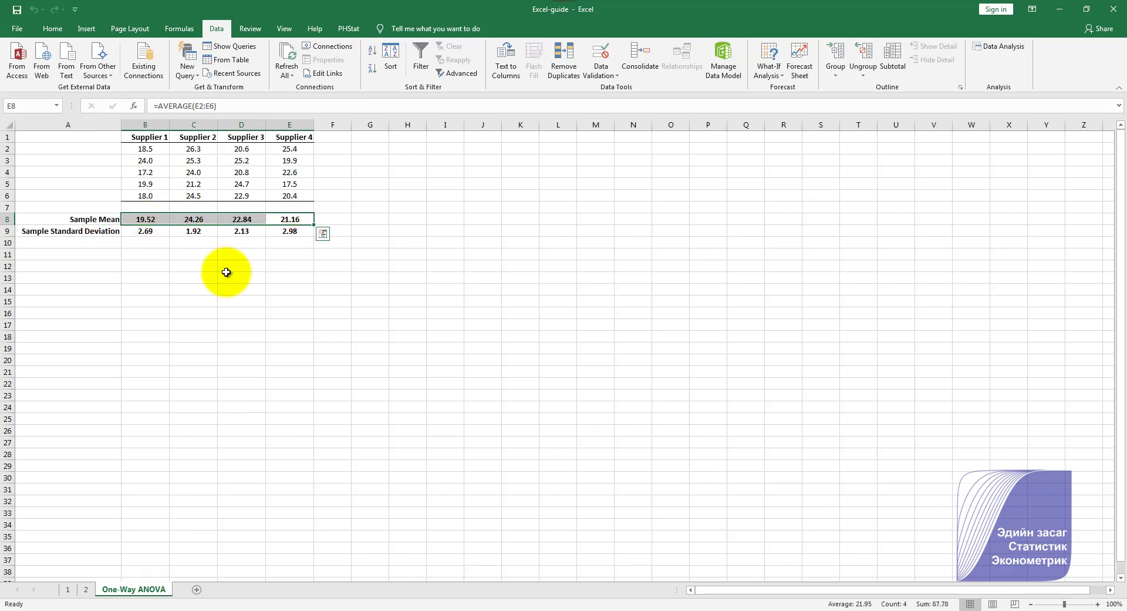
{"action": "left_click", "coordinate": [144, 219]}
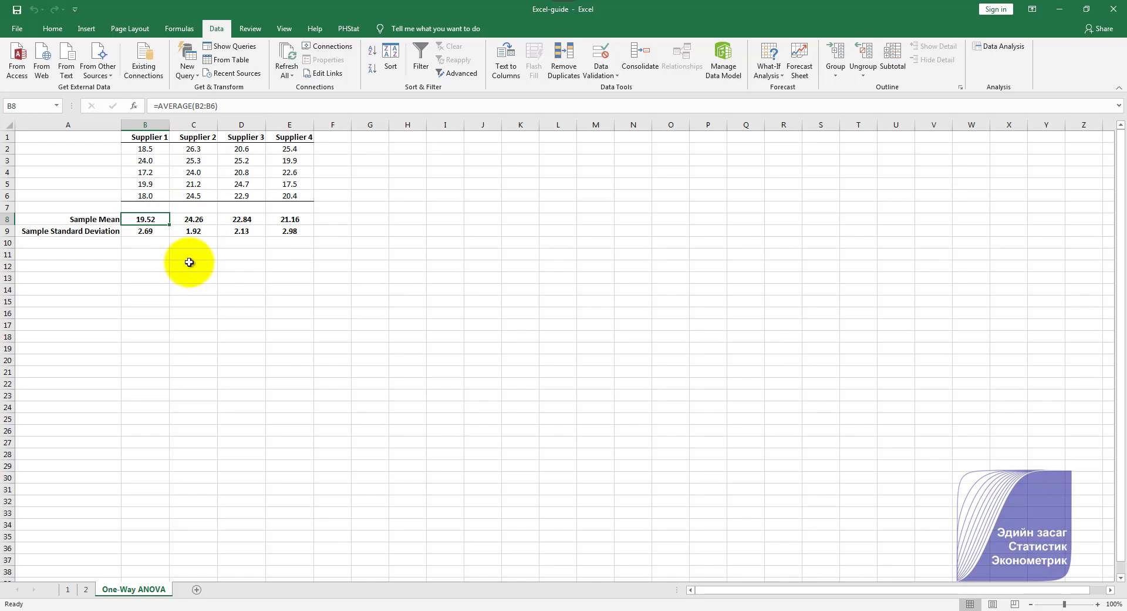
{"action": "left_click", "coordinate": [197, 219]}
{"action": "left_click_drag", "start_coordinate": [276, 222], "coordinate": [159, 221]}
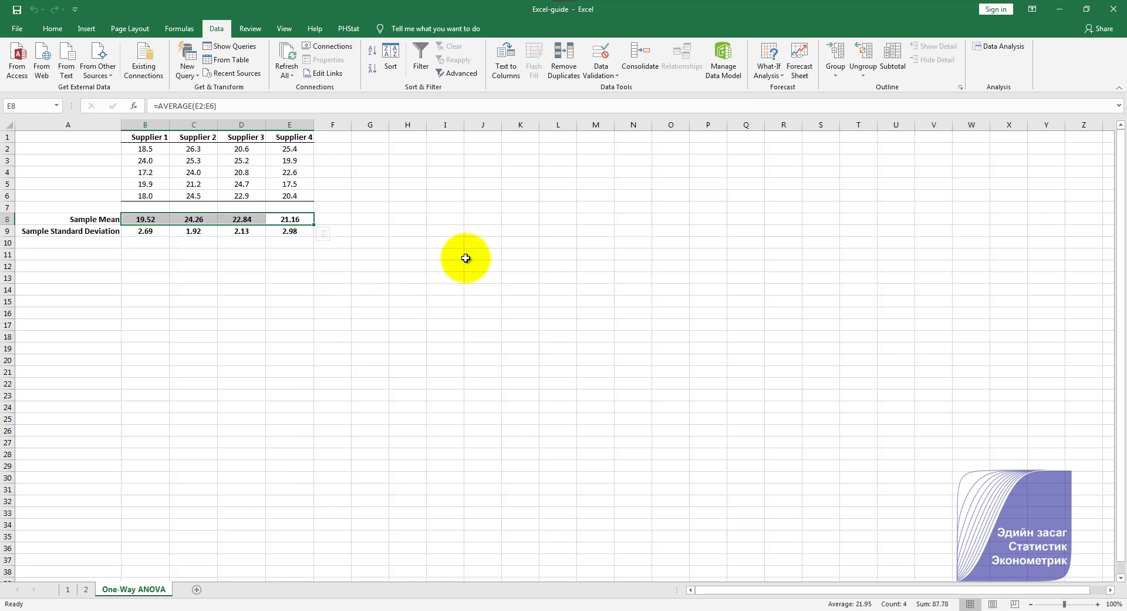
{"action": "left_click", "coordinate": [327, 256]}
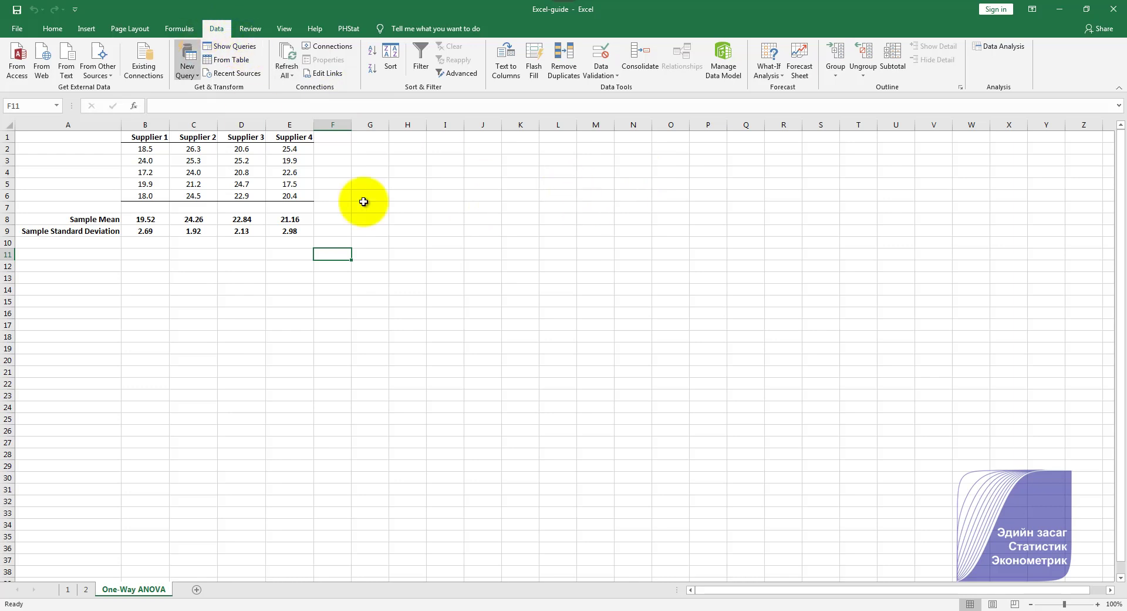
Start the Anova: Single Factor analysis with B1:E6, including the supplier headings, as the input range.
{"action": "left_click", "coordinate": [1003, 47]}
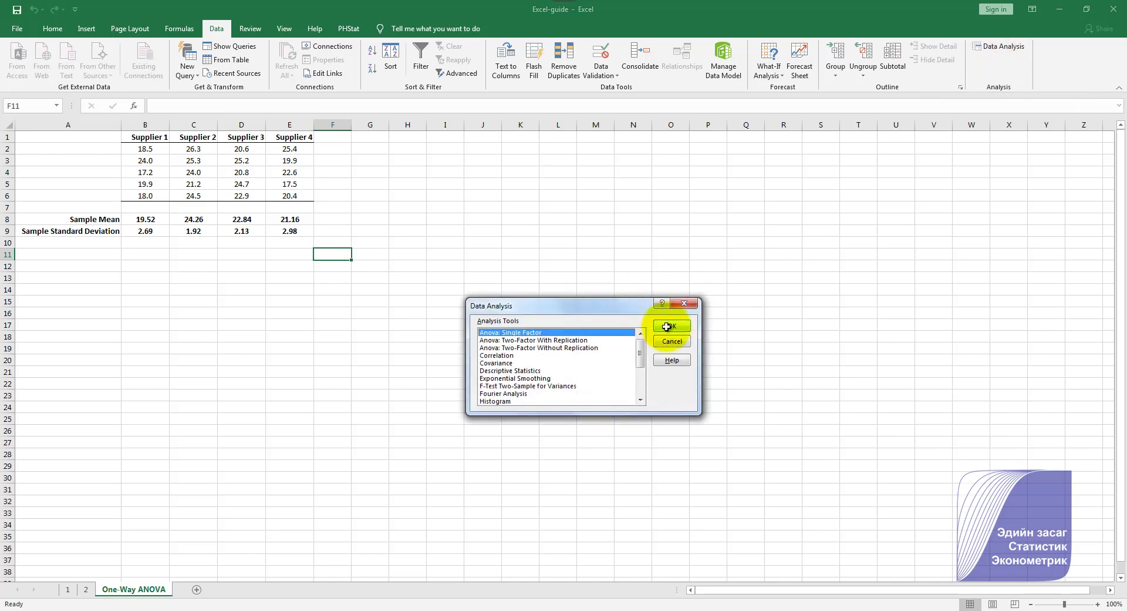
{"action": "left_click", "coordinate": [667, 327]}
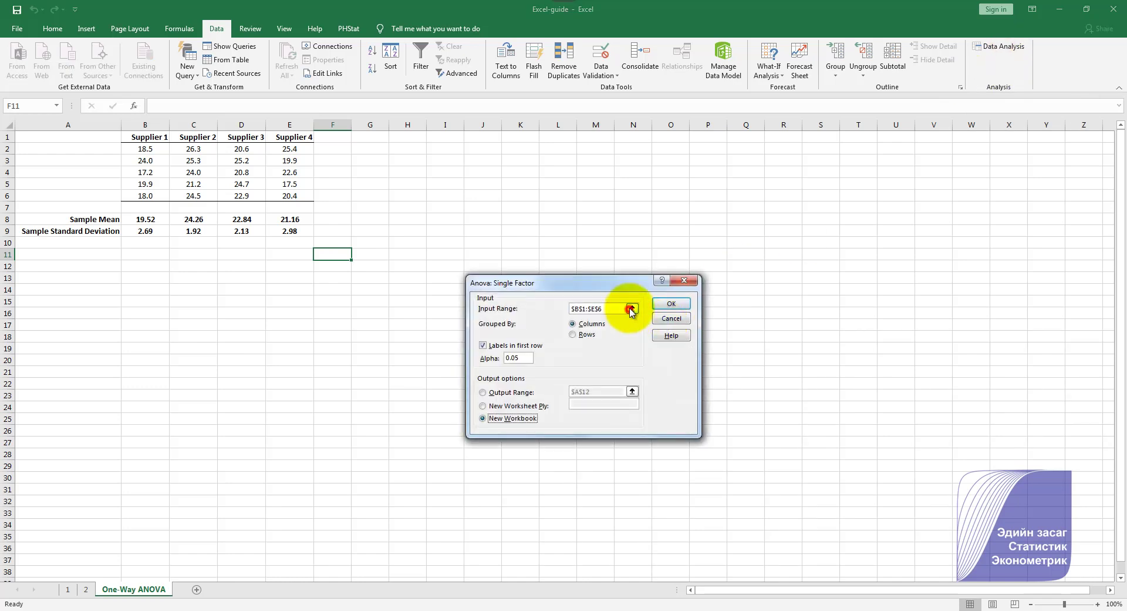
{"action": "left_click", "coordinate": [631, 309]}
{"action": "left_click_drag", "start_coordinate": [144, 135], "coordinate": [271, 196]}
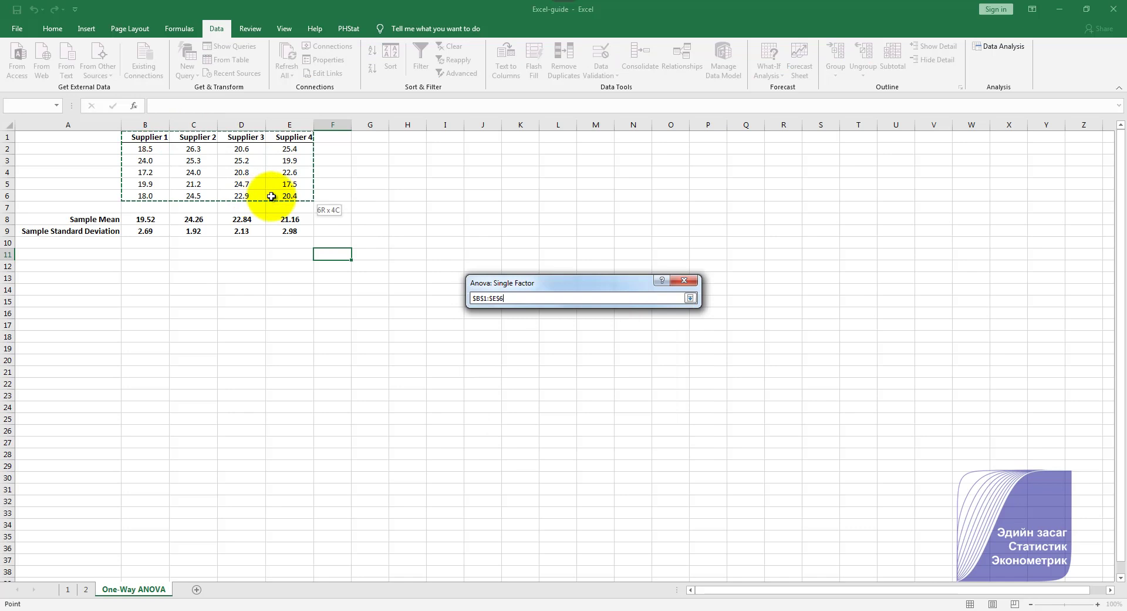
{"action": "left_click", "coordinate": [690, 298]}
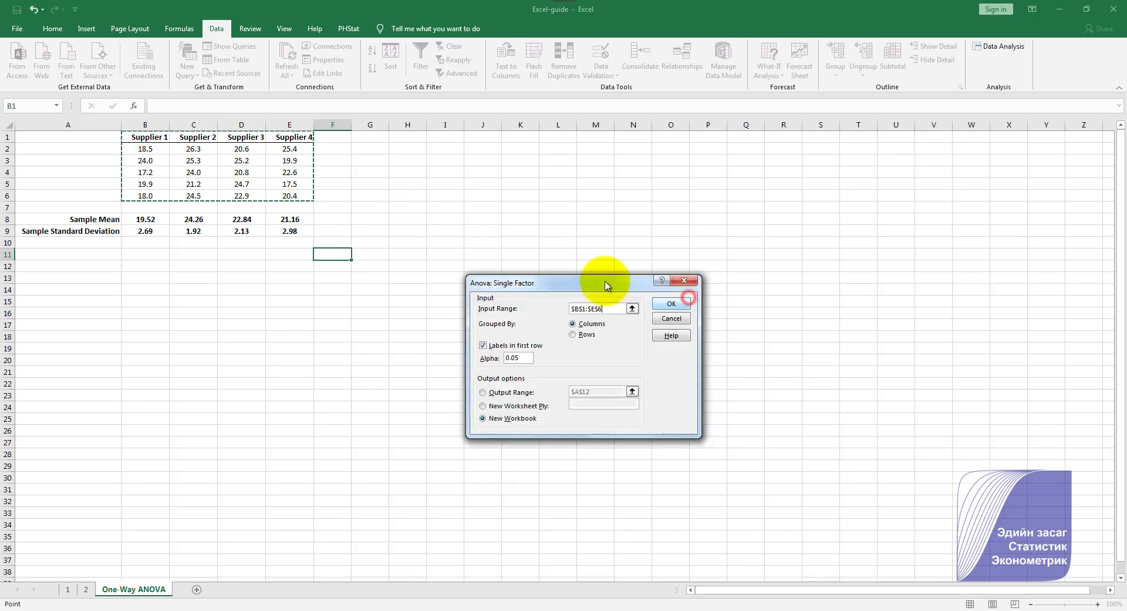
{"action": "left_click_drag", "start_coordinate": [606, 285], "coordinate": [552, 218]}
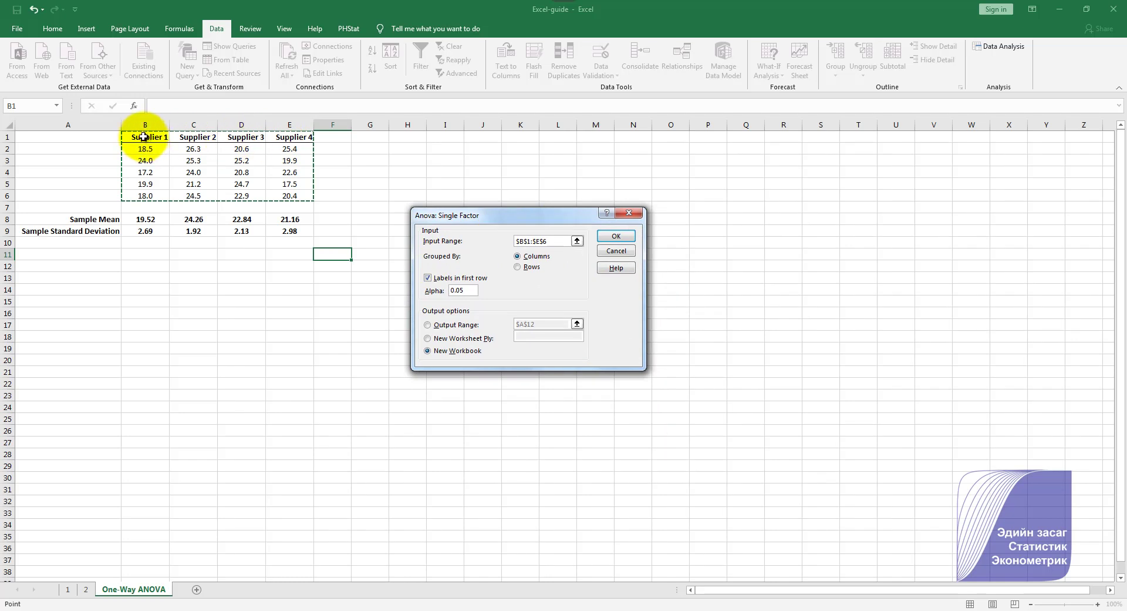
Keep alpha at 0.05, set the ANOVA output range to A12 on the current sheet, and run the analysis.
{"action": "double_click", "coordinate": [465, 292]}
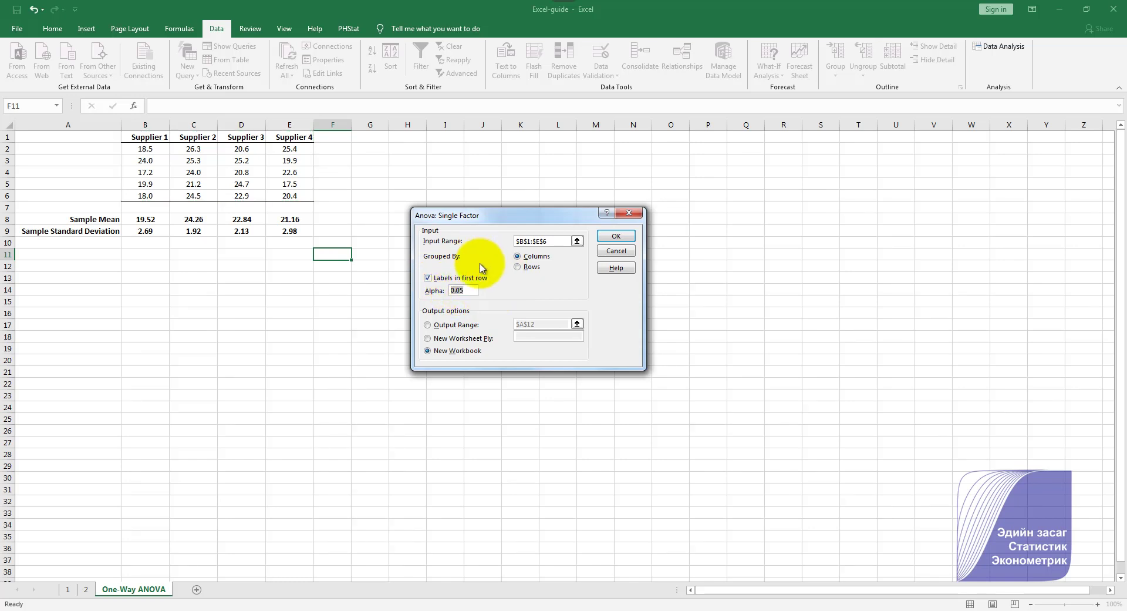
{"action": "left_click", "coordinate": [467, 290]}
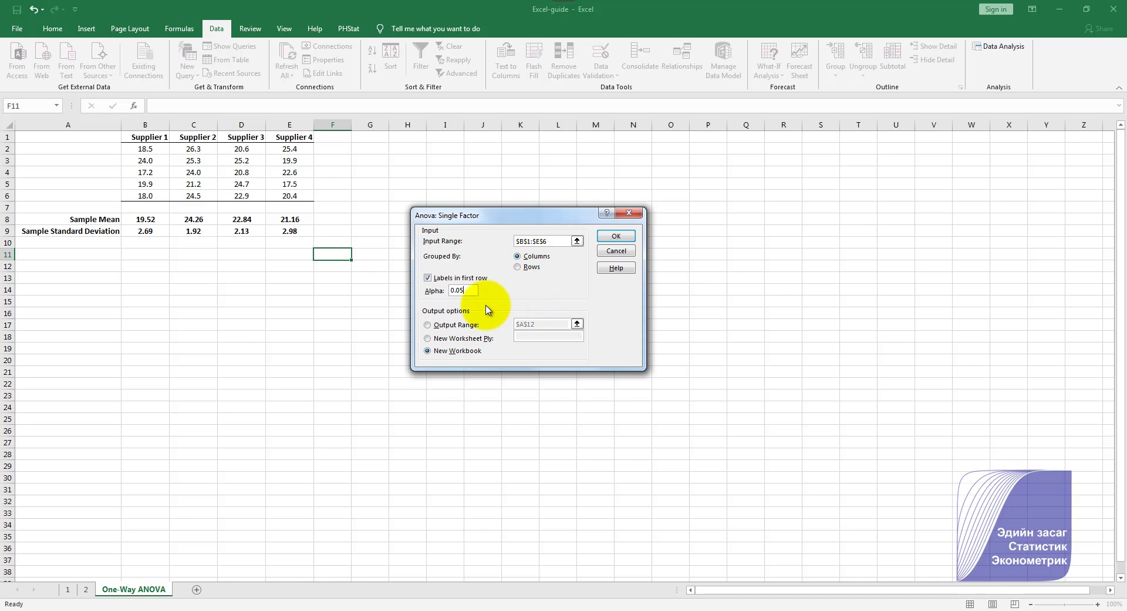
{"action": "left_click", "coordinate": [443, 329]}
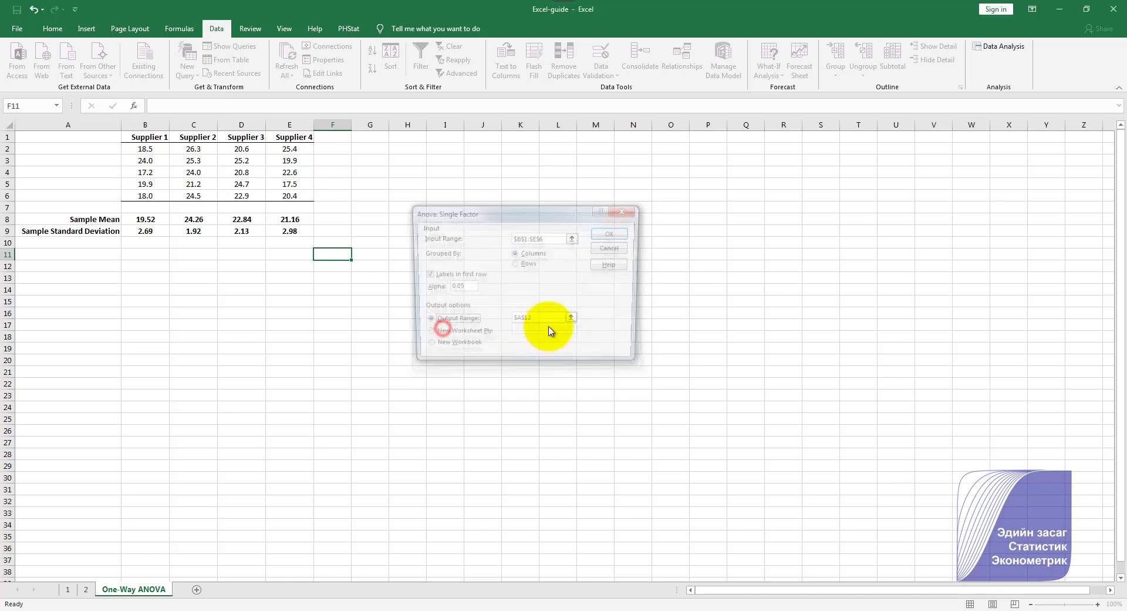
{"action": "left_click", "coordinate": [577, 324]}
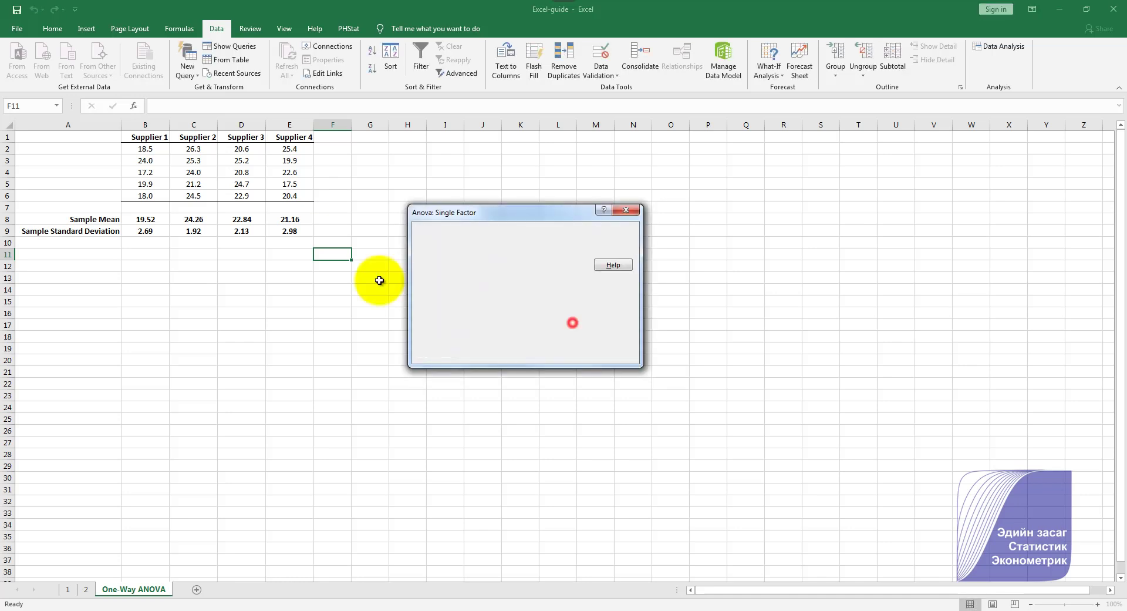
{"action": "left_click", "coordinate": [71, 266]}
{"action": "left_click", "coordinate": [632, 228]}
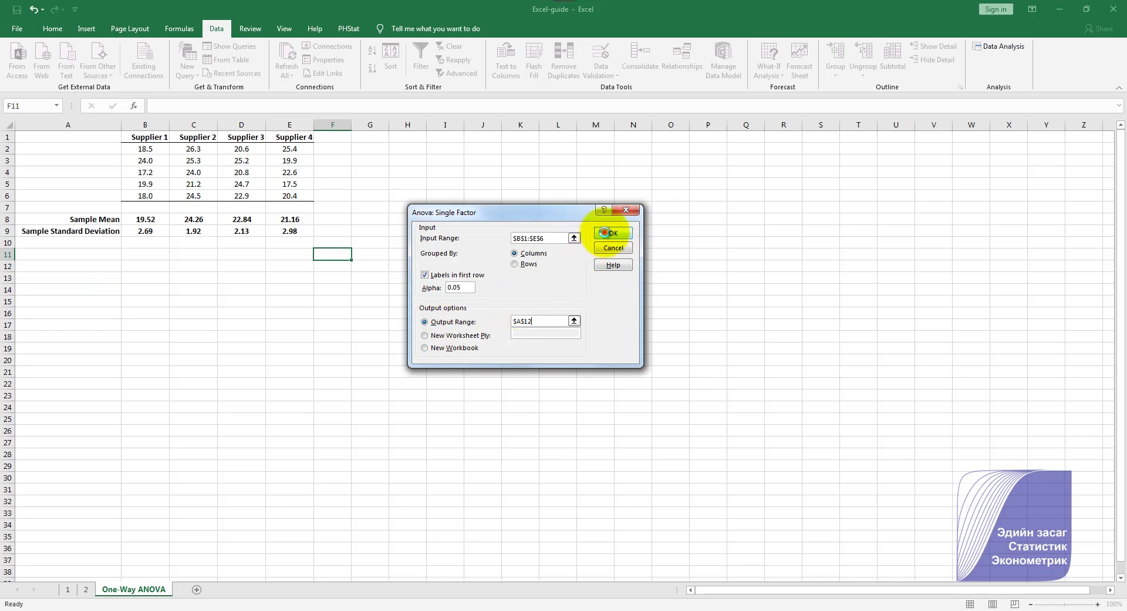
{"action": "left_click", "coordinate": [605, 232]}
Review the group variances in the ANOVA summary table alongside the sample means and standard deviations in rows 8 and 9.
{"action": "left_click", "coordinate": [334, 384]}
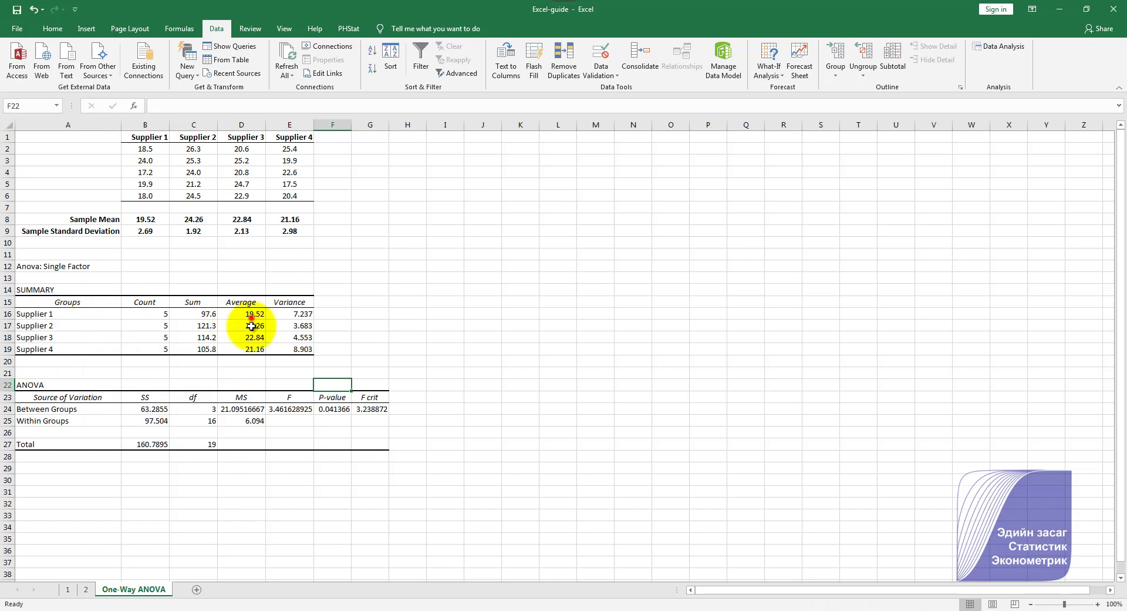
{"action": "left_click_drag", "start_coordinate": [290, 313], "coordinate": [289, 337]}
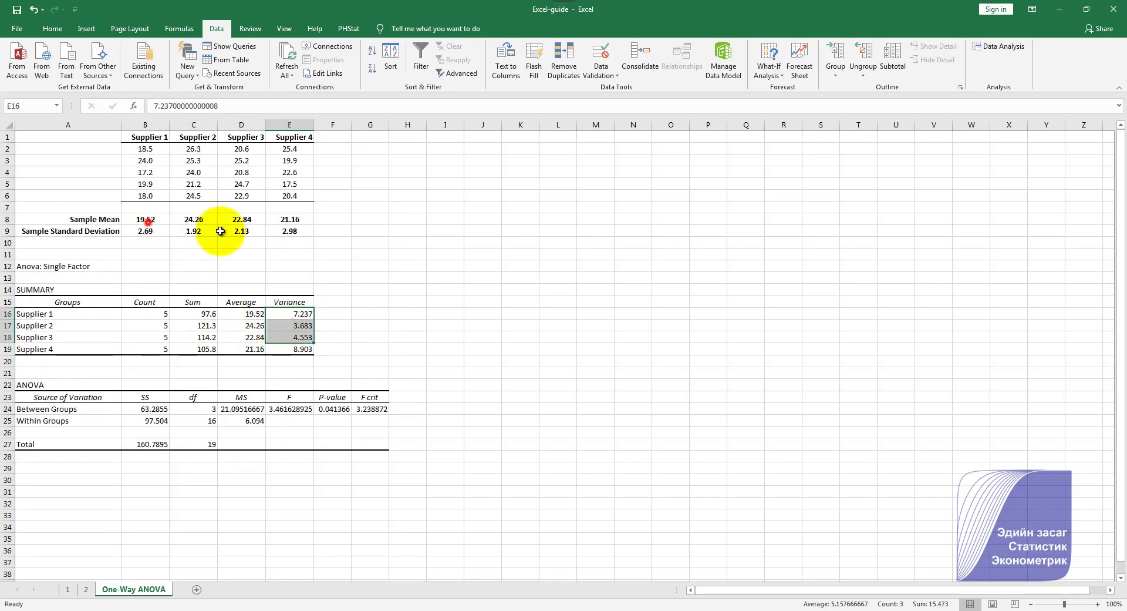
{"action": "left_click_drag", "start_coordinate": [148, 220], "coordinate": [299, 241]}
{"action": "left_click", "coordinate": [328, 315]}
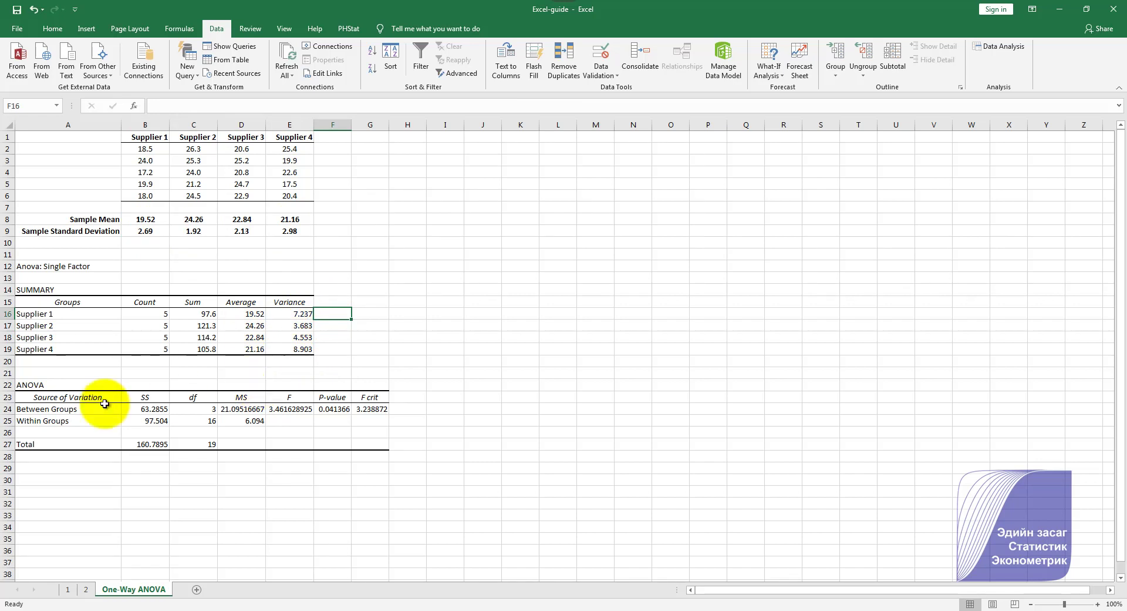
Examine the Between Groups row of the ANOVA table: sum of squares, degrees of freedom and mean square in B24:D24.
{"action": "left_click", "coordinate": [75, 398]}
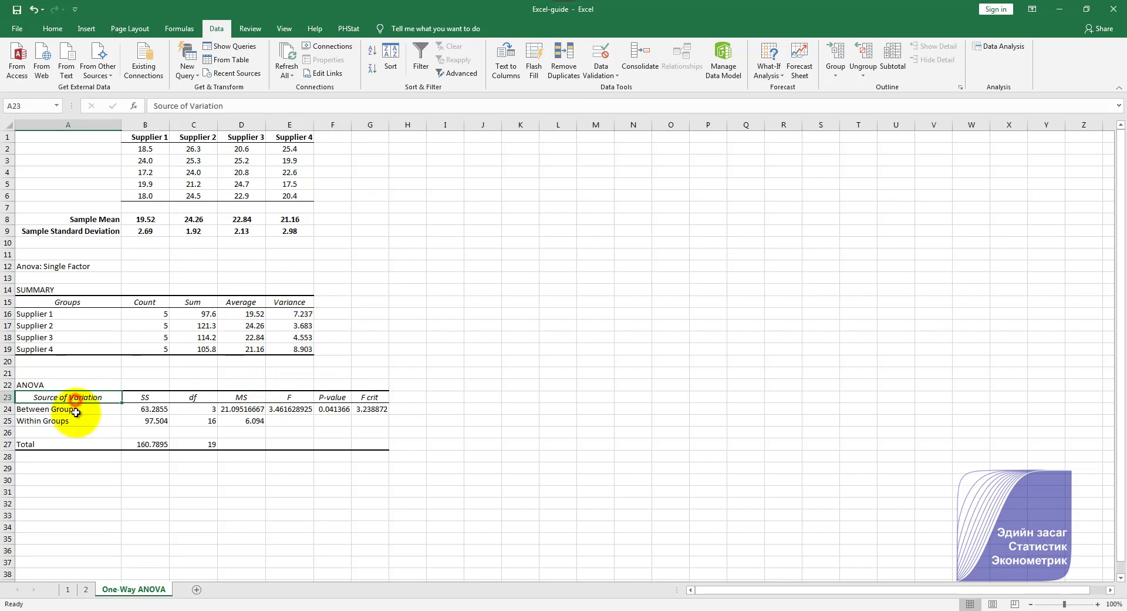
{"action": "left_click", "coordinate": [152, 410]}
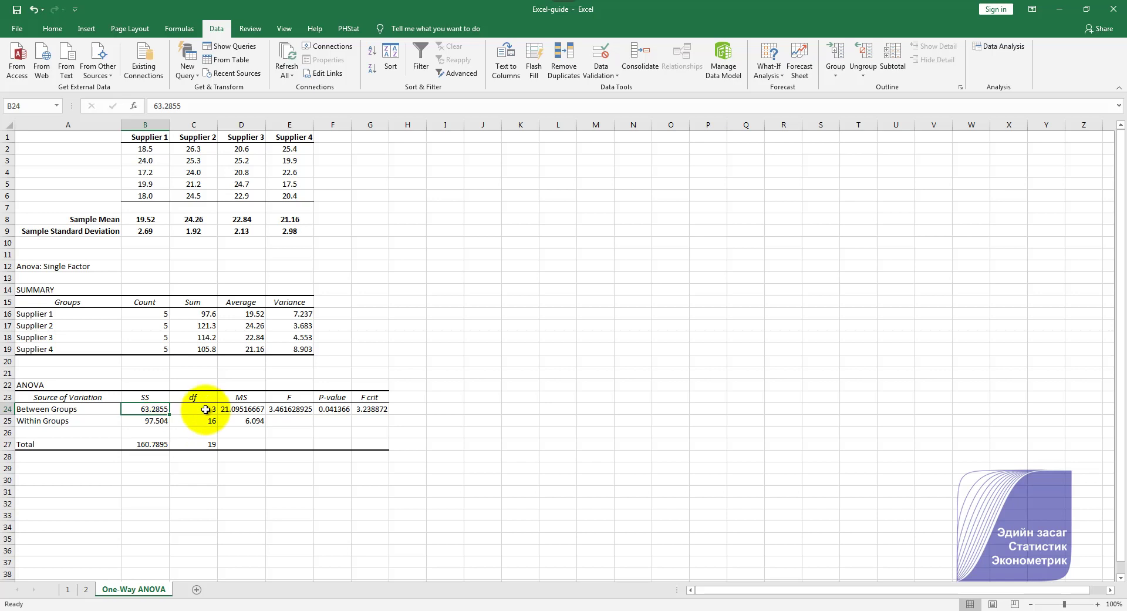
{"action": "left_click", "coordinate": [197, 410]}
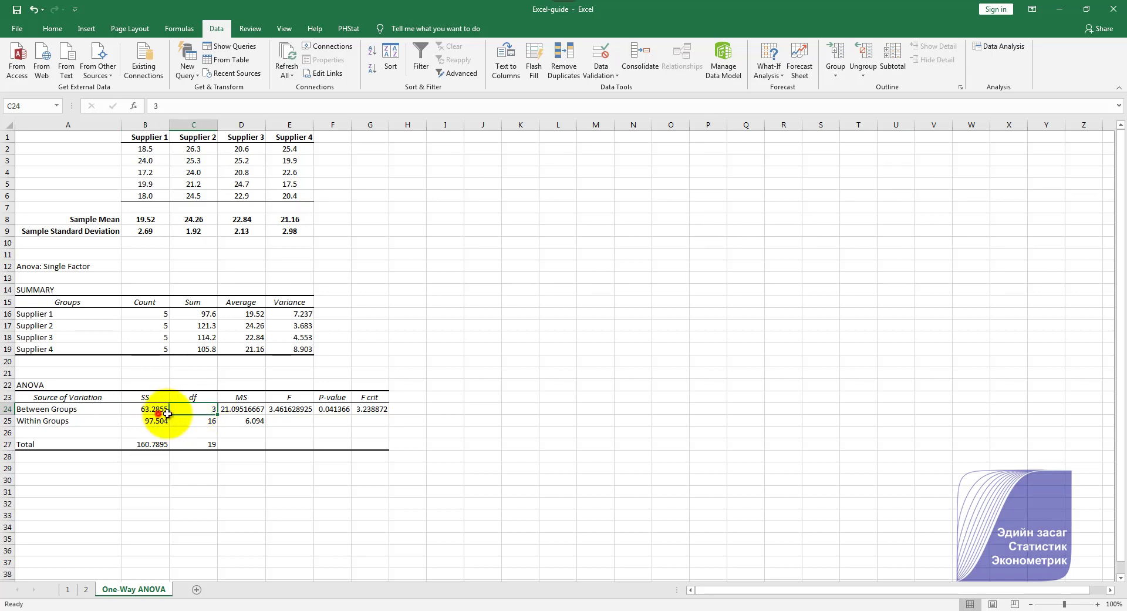
{"action": "left_click", "coordinate": [247, 410]}
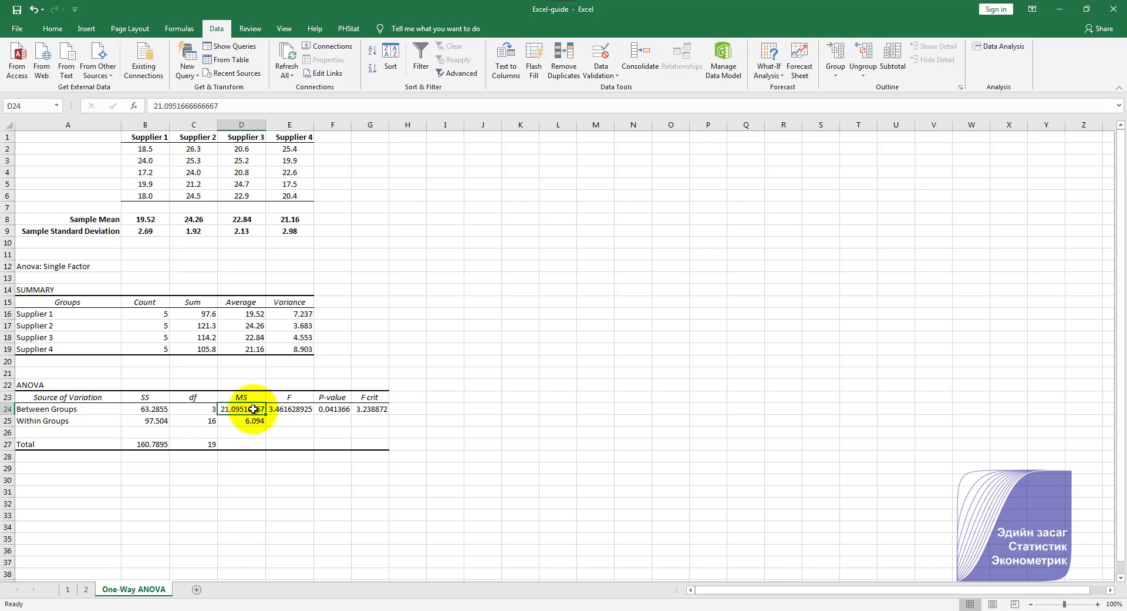
Examine the Within Groups row of the ANOVA table: sum of squares, degrees of freedom and mean square in B25:D25.
{"action": "left_click", "coordinate": [76, 421]}
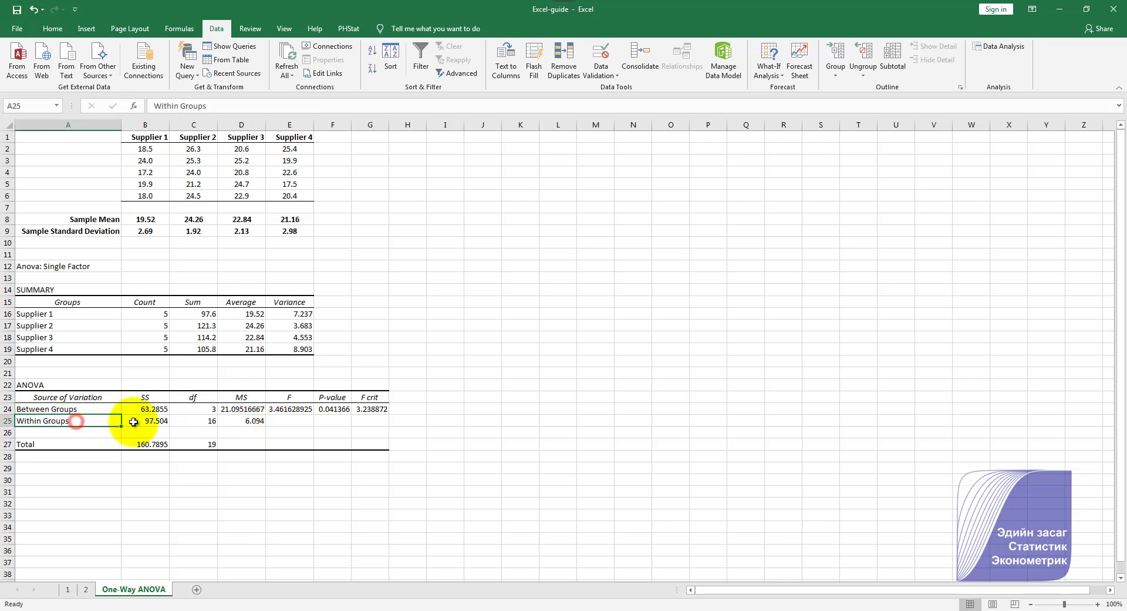
{"action": "left_click", "coordinate": [154, 421]}
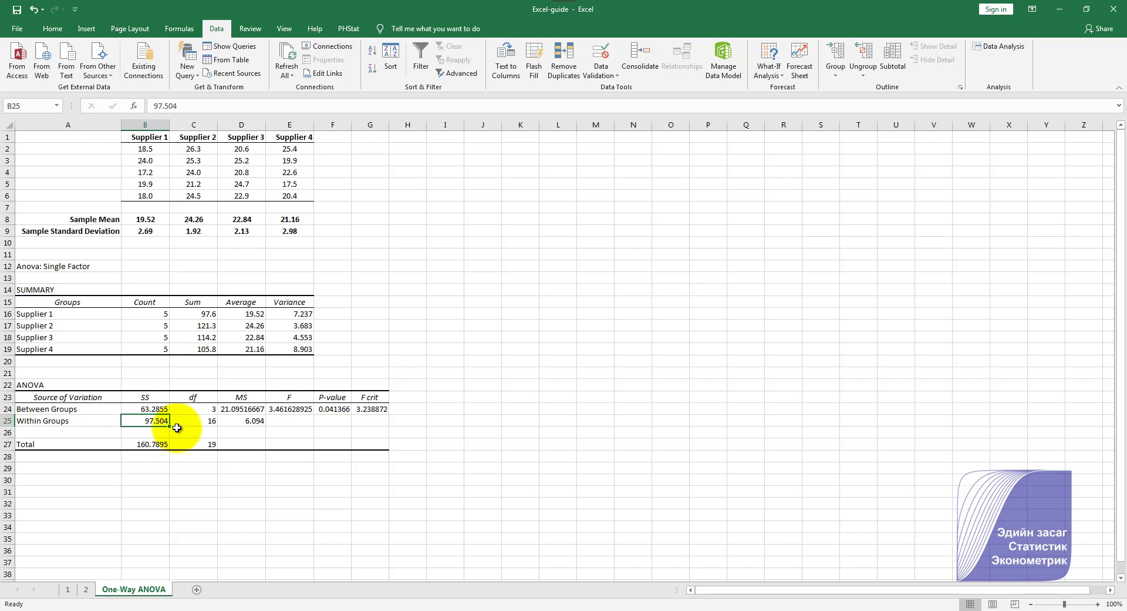
{"action": "left_click", "coordinate": [198, 420]}
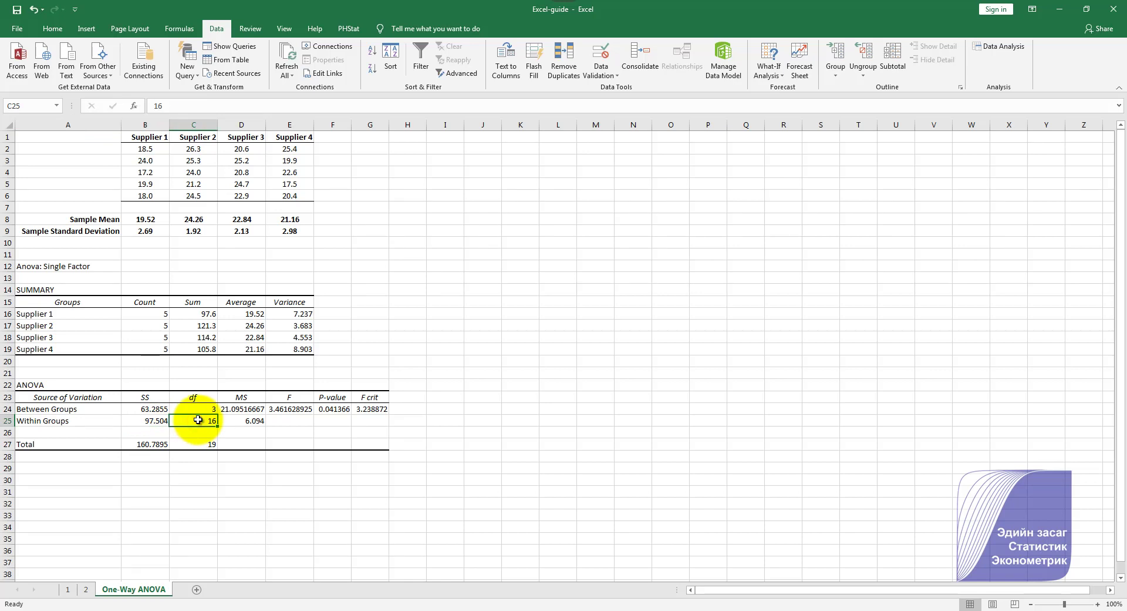
{"action": "left_click", "coordinate": [242, 420]}
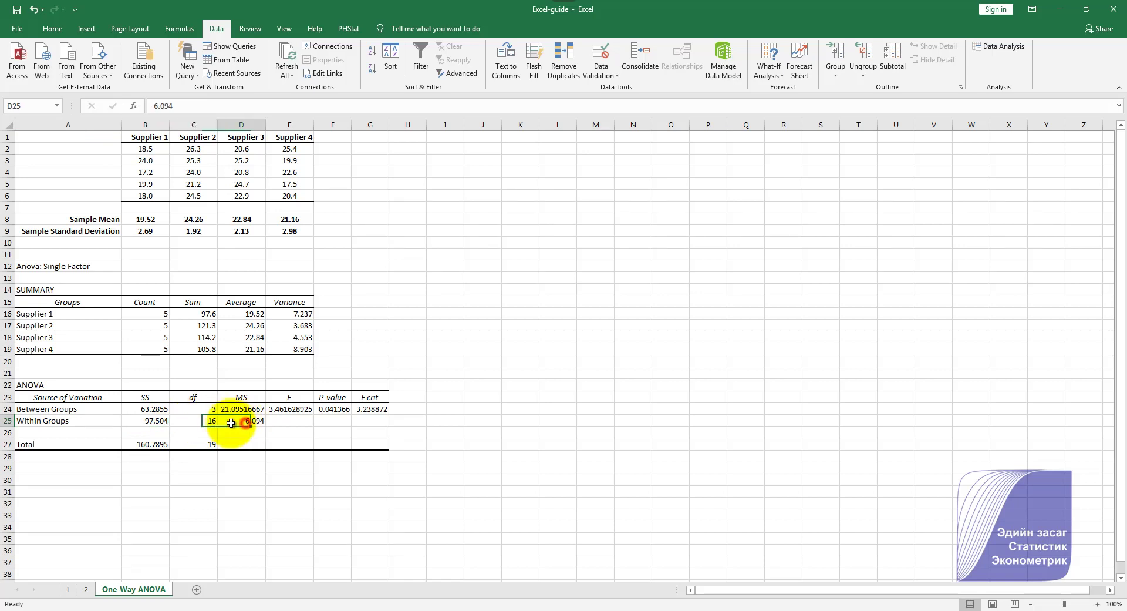
{"action": "left_click", "coordinate": [197, 420]}
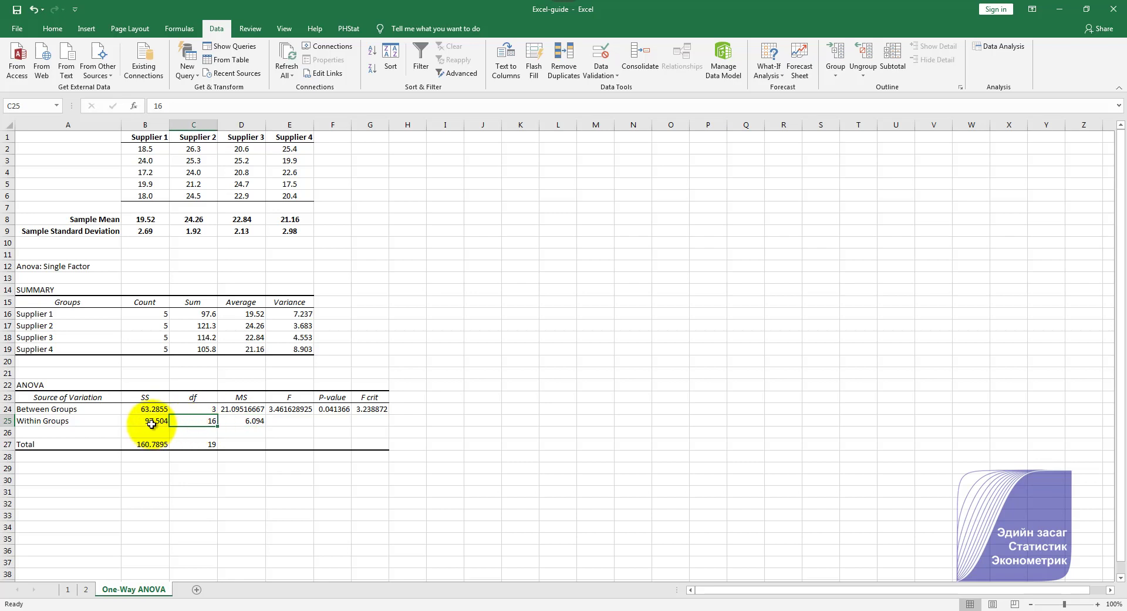
{"action": "left_click", "coordinate": [244, 421]}
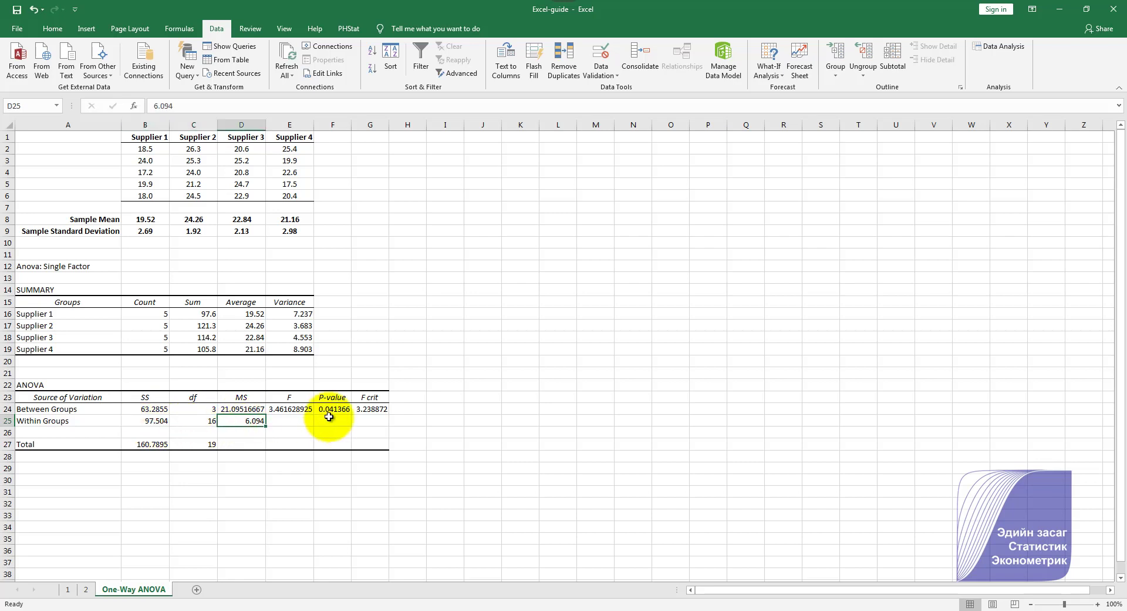
Relate the Between Groups and Within Groups mean squares in D24 and D25 to the F statistic in E24.
{"action": "left_click", "coordinate": [248, 410]}
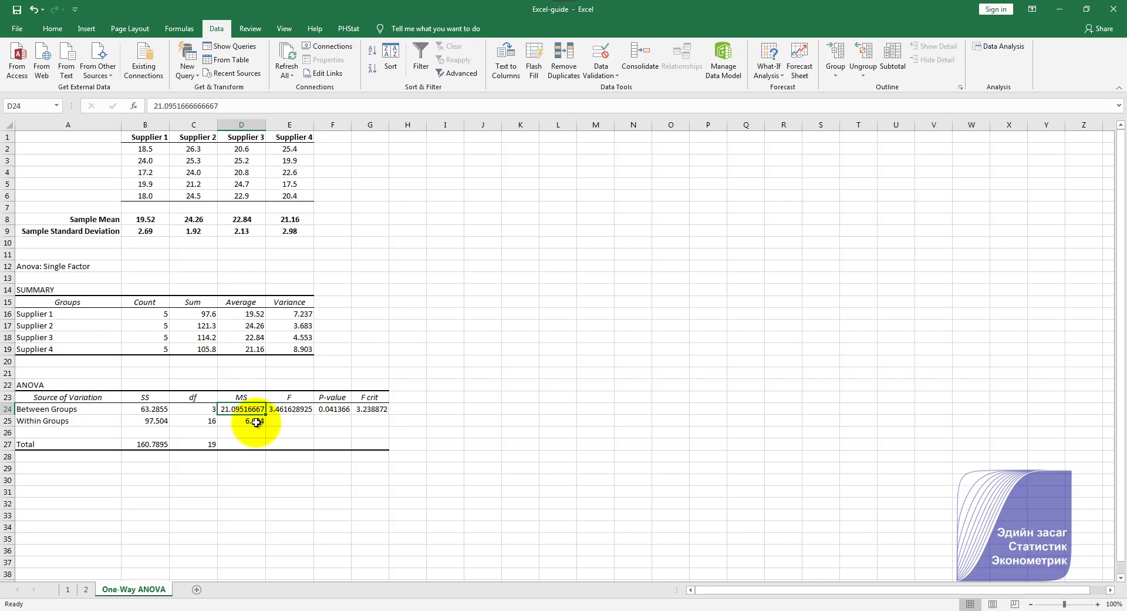
{"action": "left_click", "coordinate": [257, 422]}
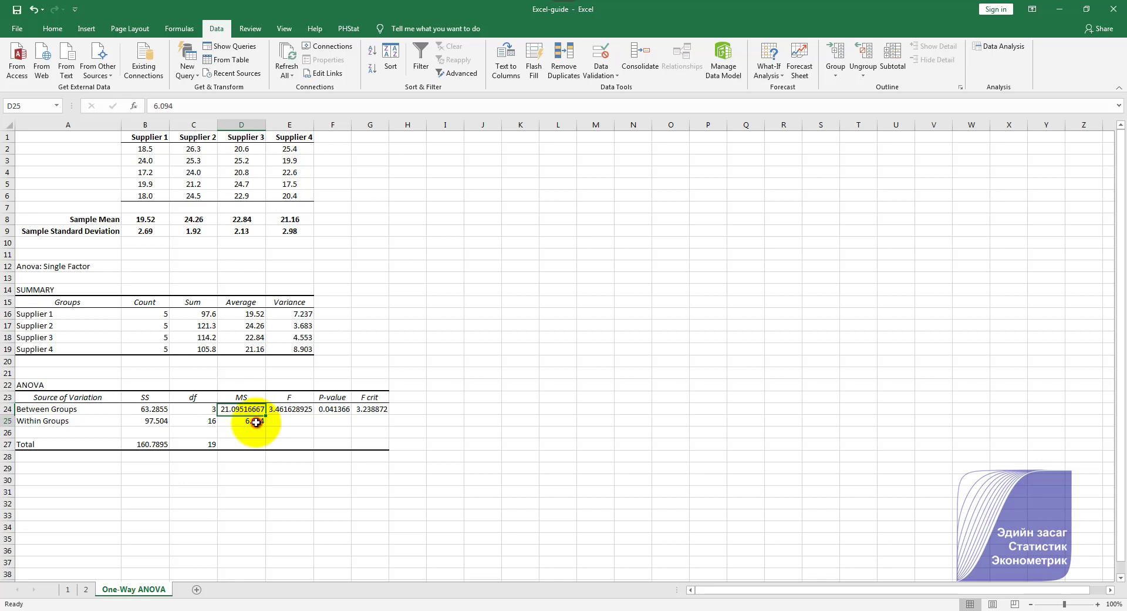
{"action": "left_click", "coordinate": [299, 410]}
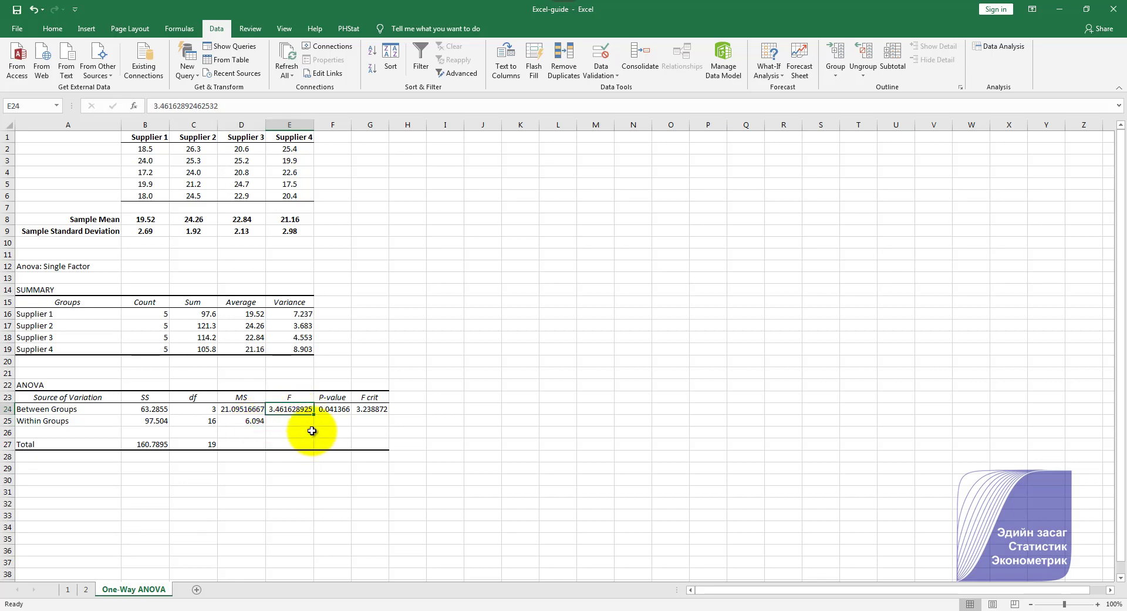
Inspect the F crit value in G24 and compare it with the F statistic in E24.
{"action": "left_click", "coordinate": [370, 409]}
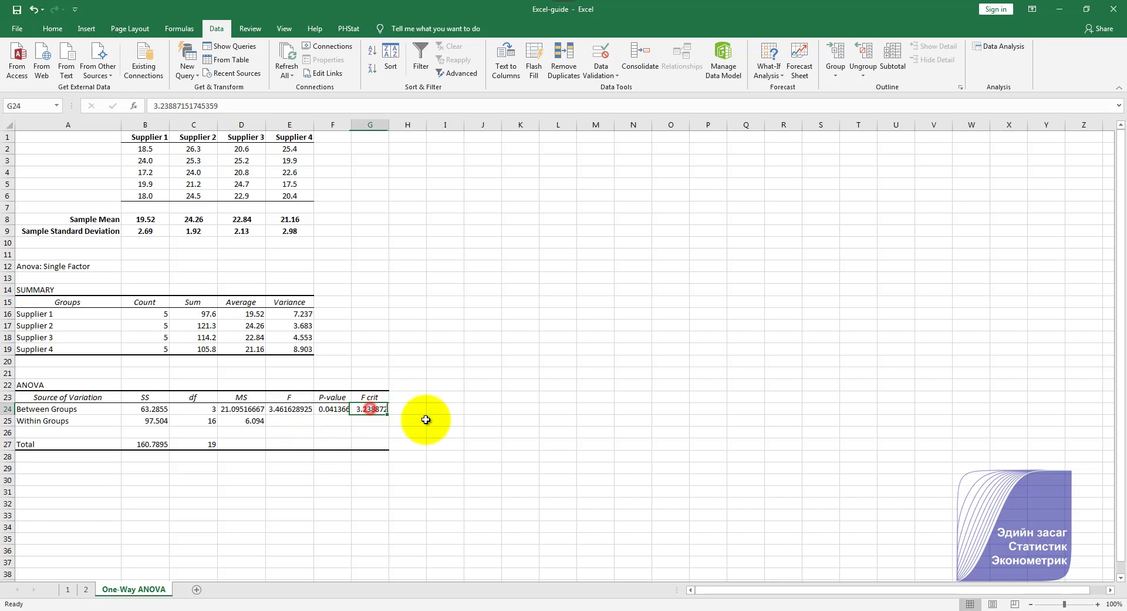
{"action": "double_click", "coordinate": [379, 410]}
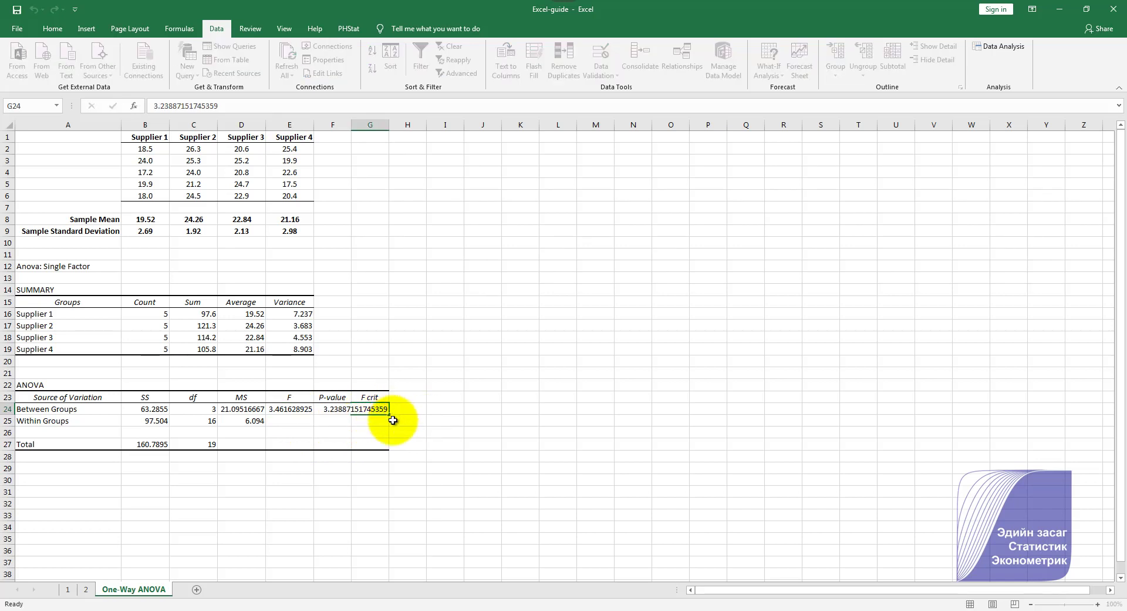
{"action": "key", "text": "Return"}
{"action": "left_click", "coordinate": [375, 409]}
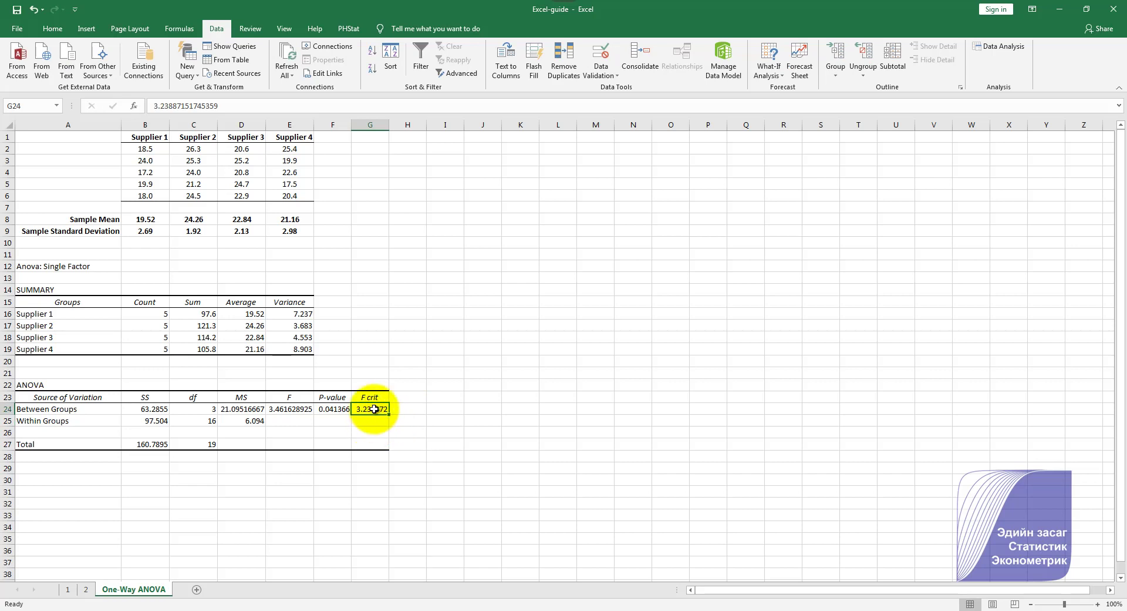
{"action": "left_click", "coordinate": [292, 408]}
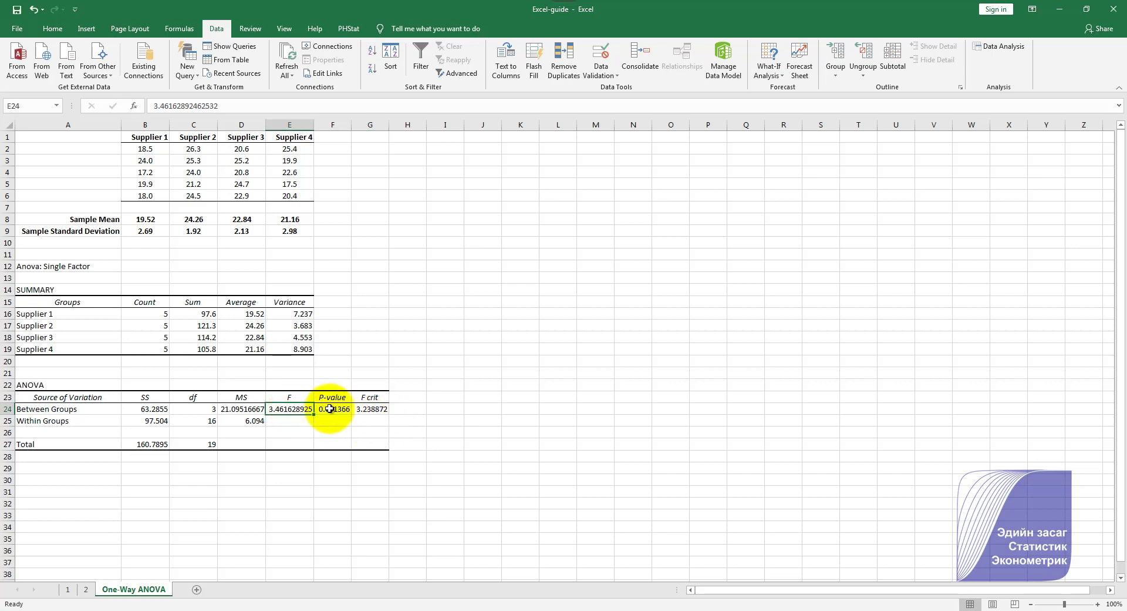
{"action": "left_click", "coordinate": [371, 408]}
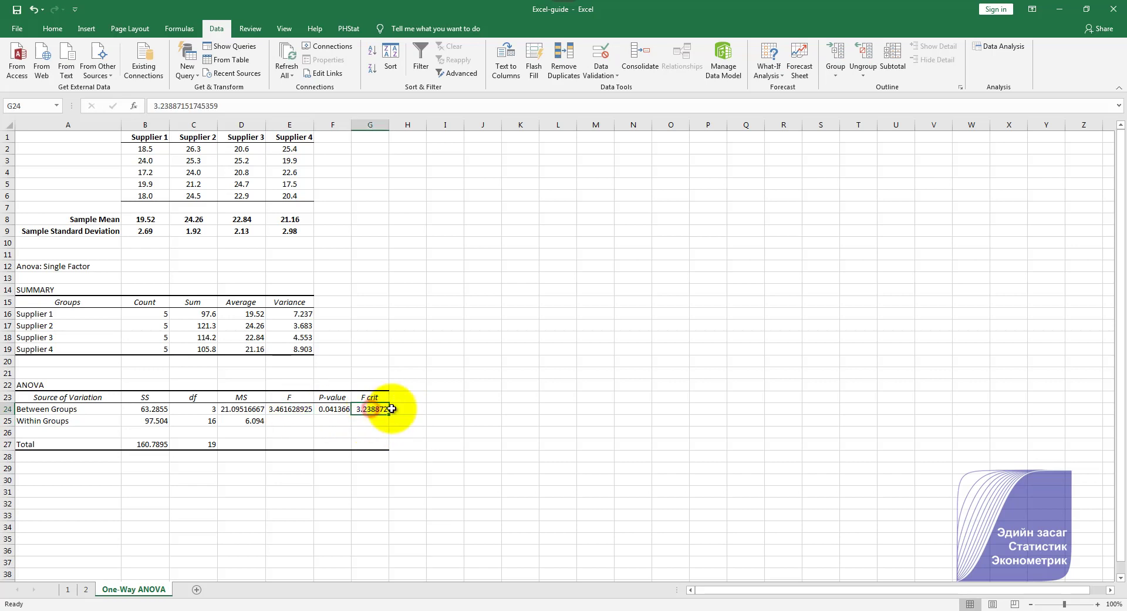
{"action": "left_click", "coordinate": [294, 411]}
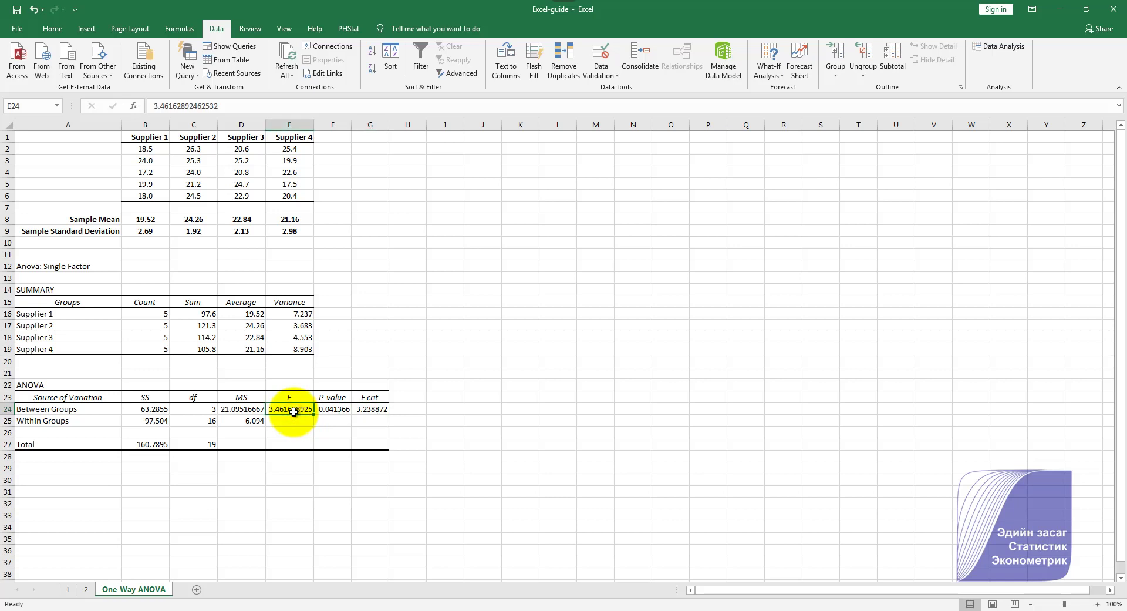
{"action": "left_click", "coordinate": [371, 409]}
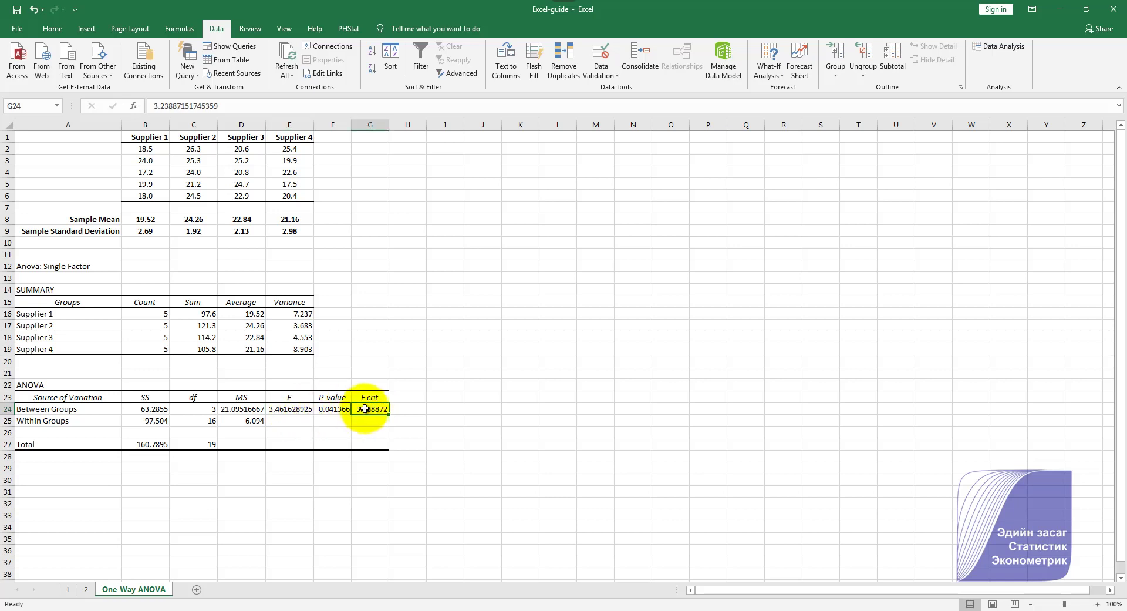
{"action": "left_click", "coordinate": [295, 410]}
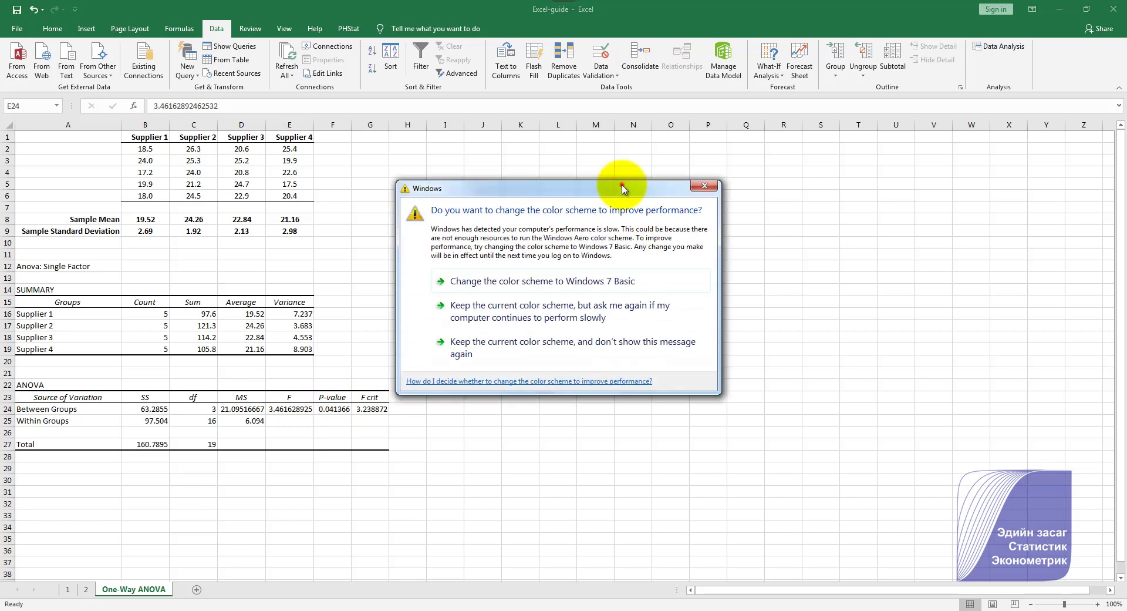
Move the Windows color-scheme prompt out of view and review the supplier headings in B1:E1 and the P-value in F24.
{"action": "left_click_drag", "start_coordinate": [624, 181], "coordinate": [548, 538]}
{"action": "left_click_drag", "start_coordinate": [527, 594], "coordinate": [526, 610]}
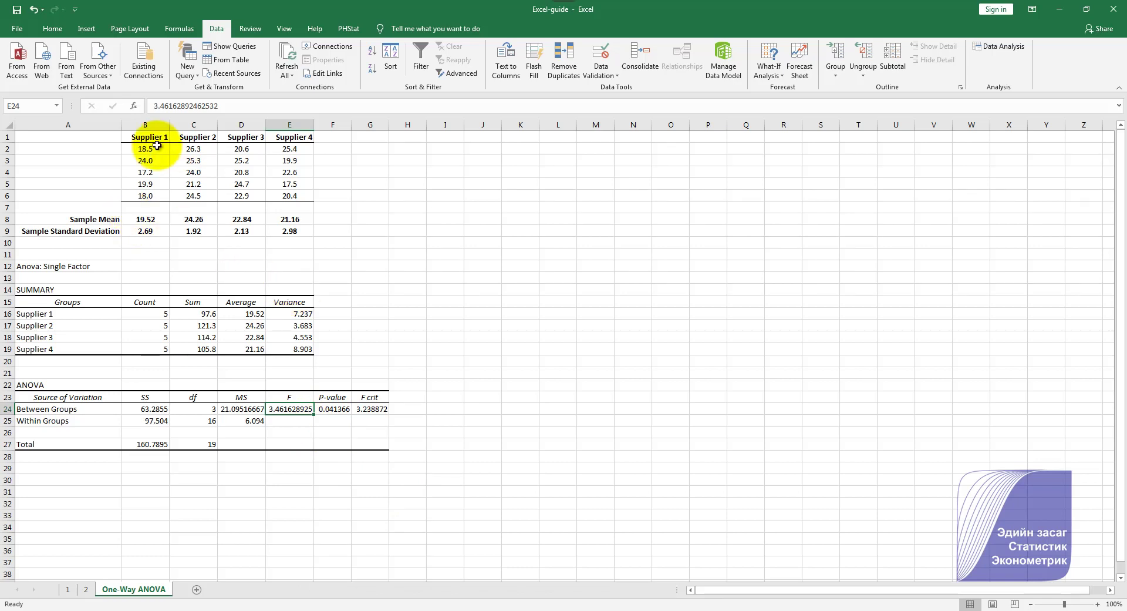
{"action": "left_click_drag", "start_coordinate": [145, 136], "coordinate": [294, 137]}
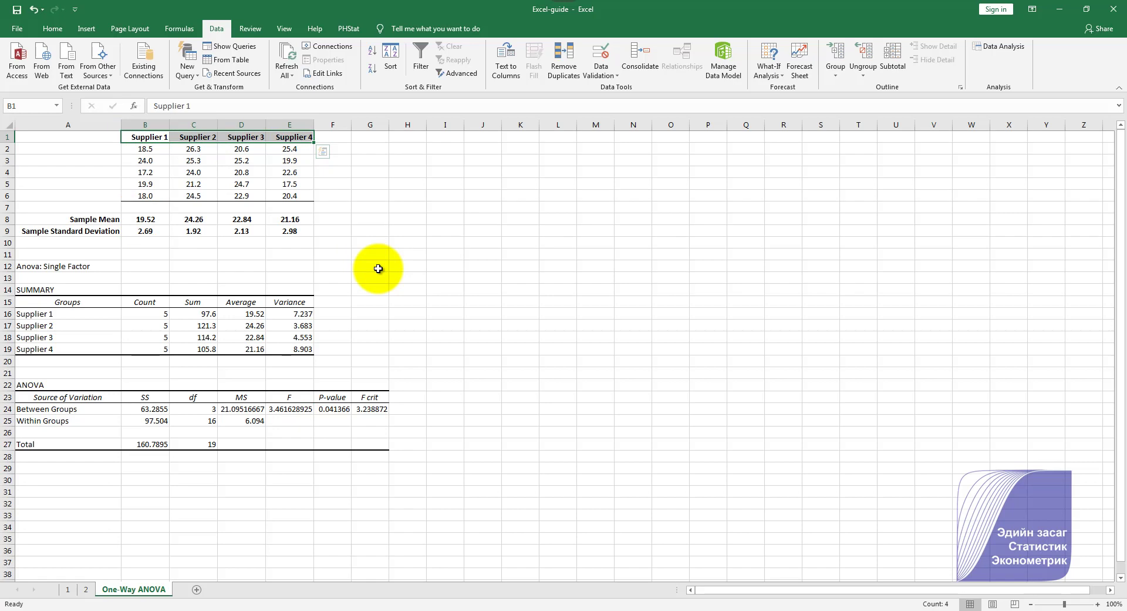
{"action": "left_click", "coordinate": [390, 301]}
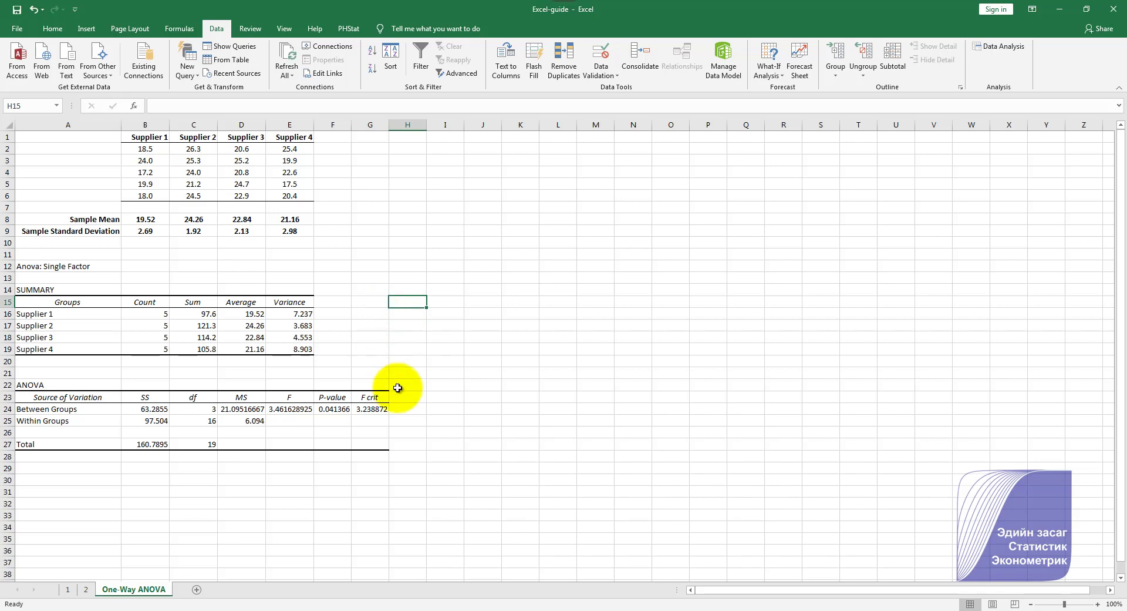
{"action": "left_click", "coordinate": [329, 411]}
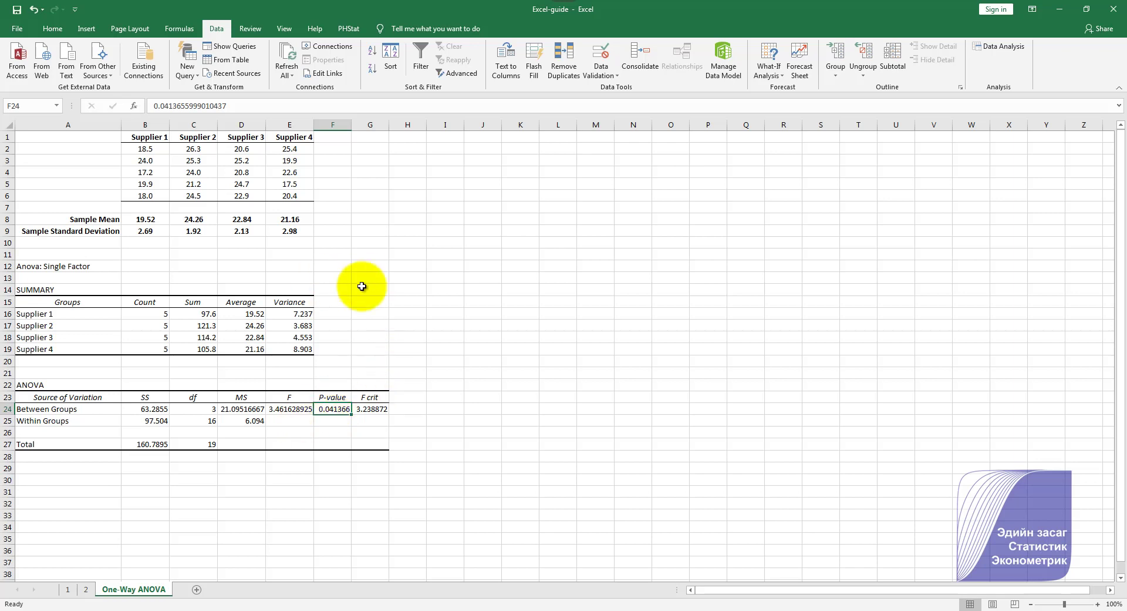
{"action": "left_click", "coordinate": [402, 265]}
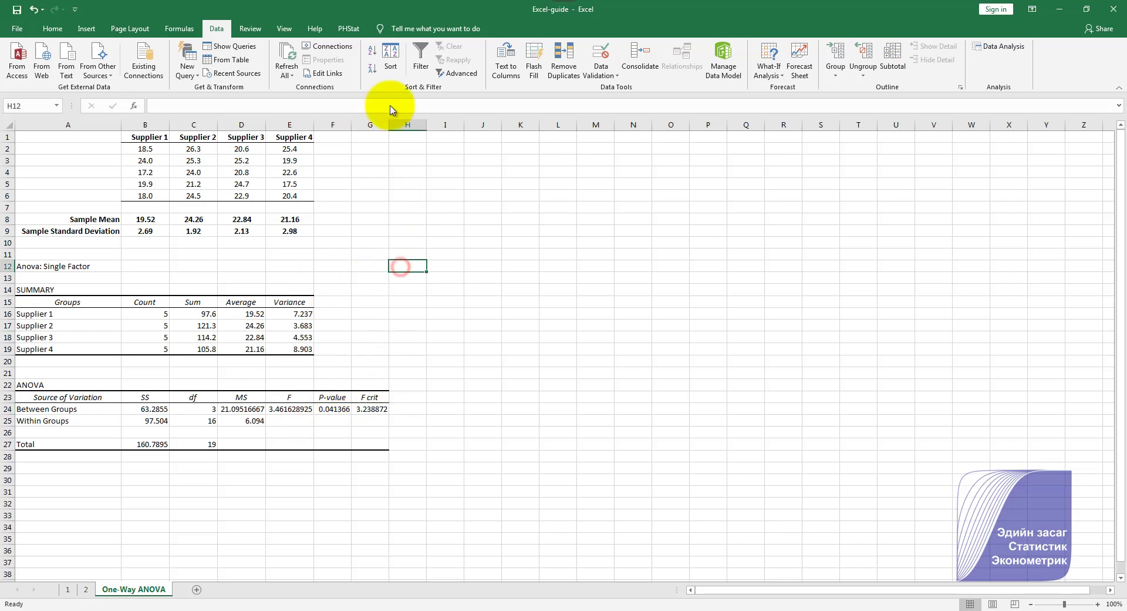
Display the PHStat commands and highlight the supplier headings in B1:E1.
{"action": "left_click", "coordinate": [350, 30]}
{"action": "left_click", "coordinate": [401, 202]}
{"action": "left_click", "coordinate": [404, 298]}
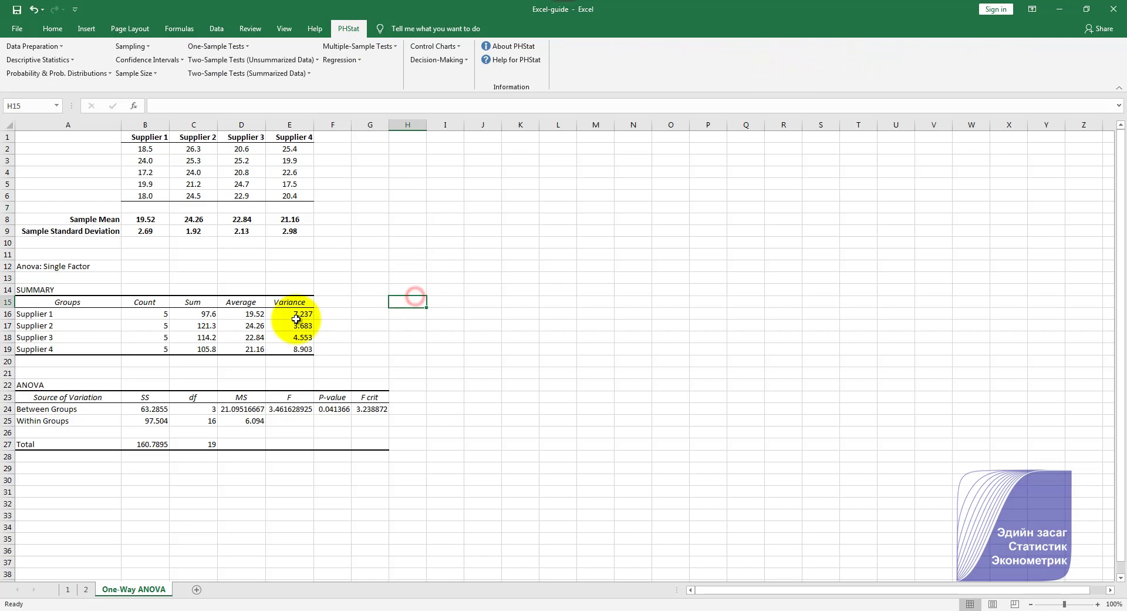
{"action": "left_click", "coordinate": [347, 253]}
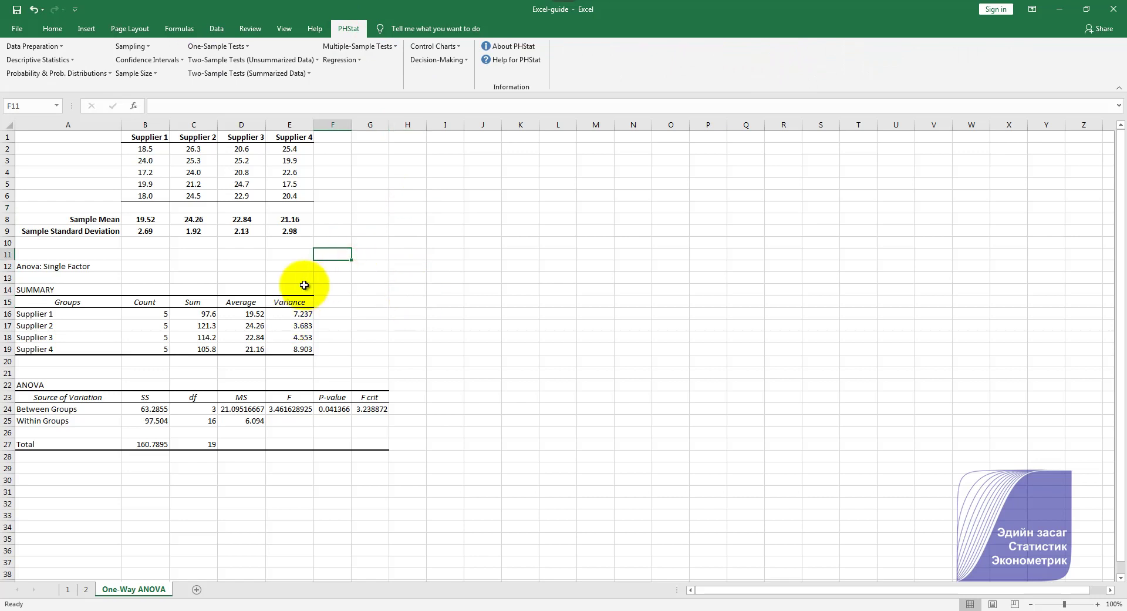
{"action": "left_click_drag", "start_coordinate": [64, 138], "coordinate": [67, 149]}
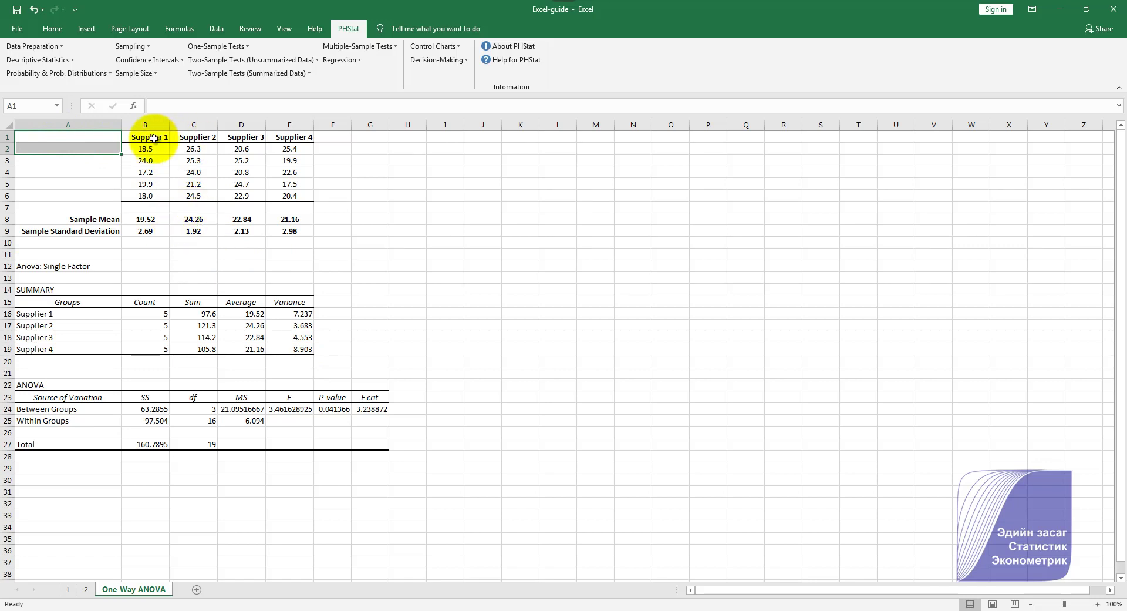
{"action": "left_click_drag", "start_coordinate": [149, 138], "coordinate": [294, 138]}
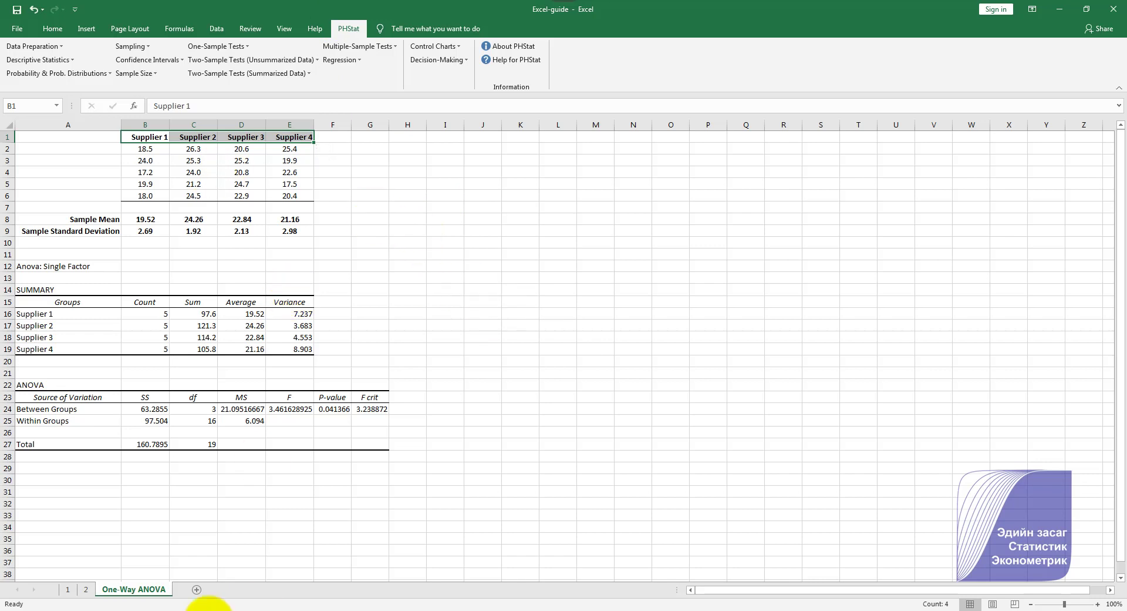
Switch to PowerPoint, review the Tukey-Kramer procedure, critical range and worked example slides, and return to Excel.
{"action": "key", "text": "alt+Tab"}
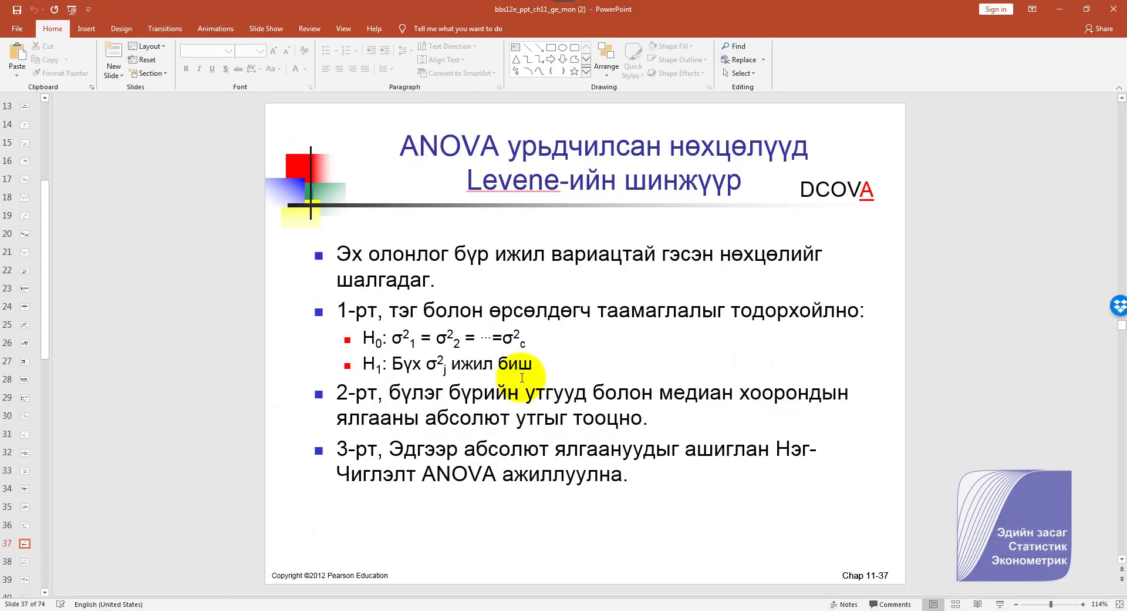
{"action": "scroll", "coordinate": [469, 389], "scroll_direction": "up", "scroll_amount": 5}
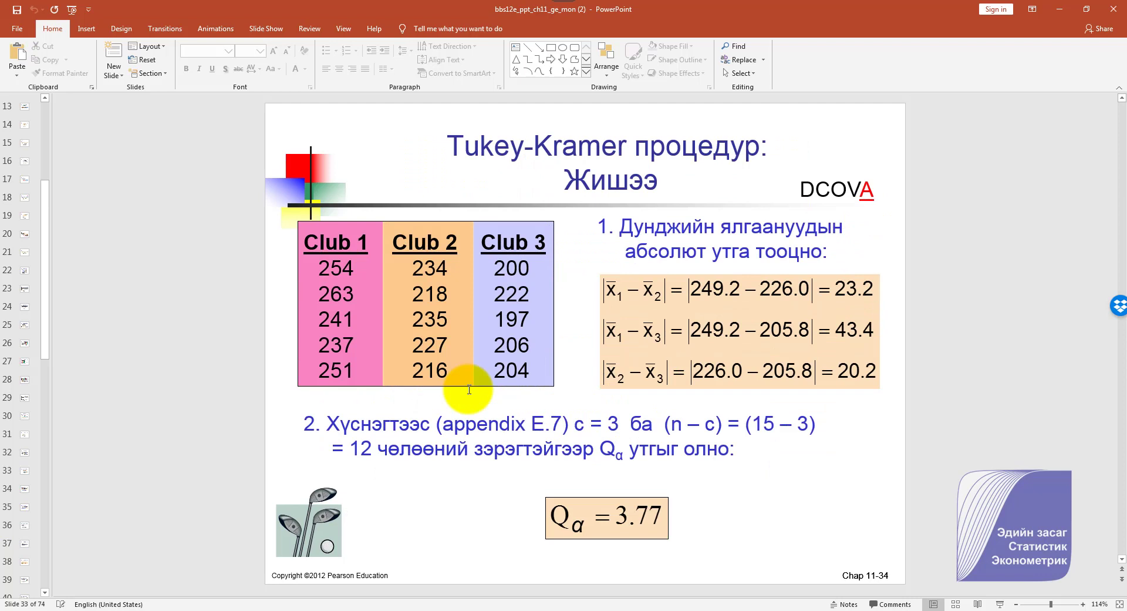
{"action": "scroll", "coordinate": [470, 389], "scroll_direction": "down", "scroll_amount": 2}
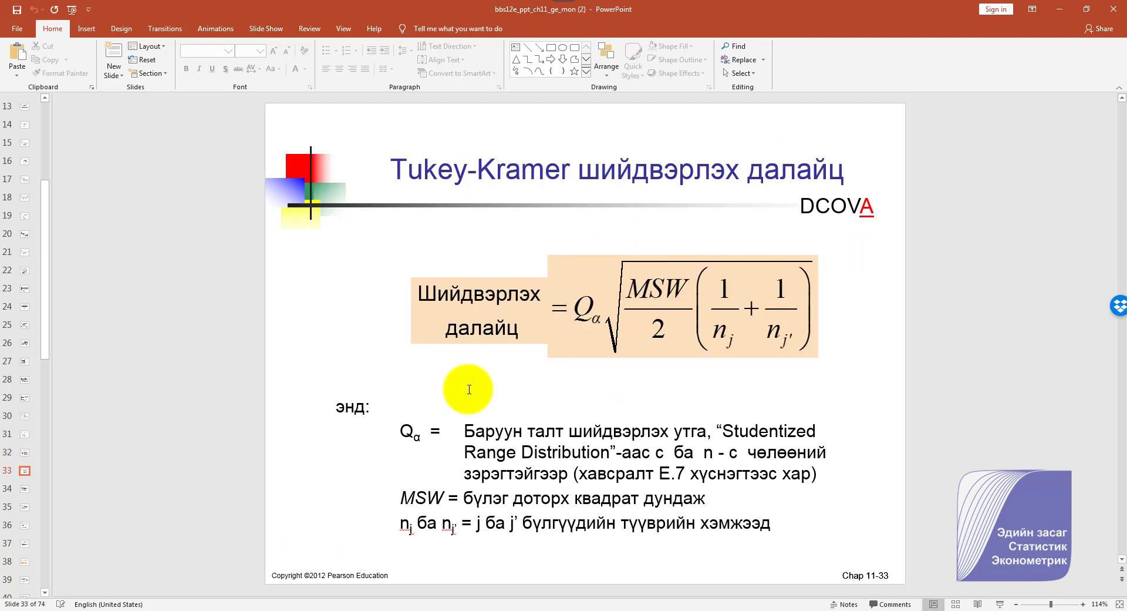
{"action": "scroll", "coordinate": [469, 390], "scroll_direction": "up", "scroll_amount": 2}
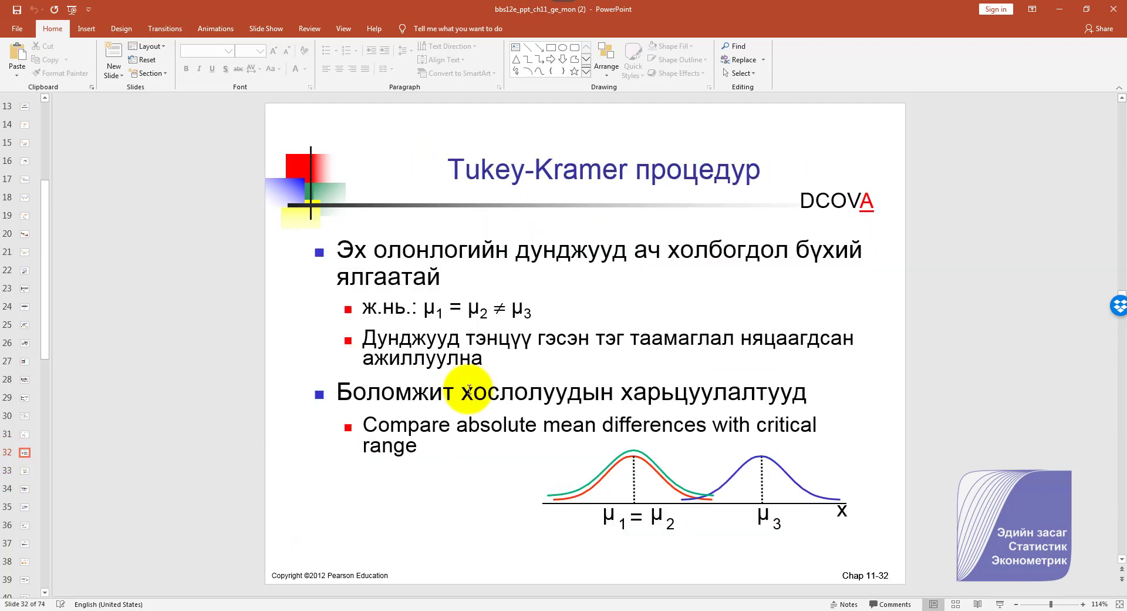
{"action": "scroll", "coordinate": [469, 388], "scroll_direction": "down", "scroll_amount": 2}
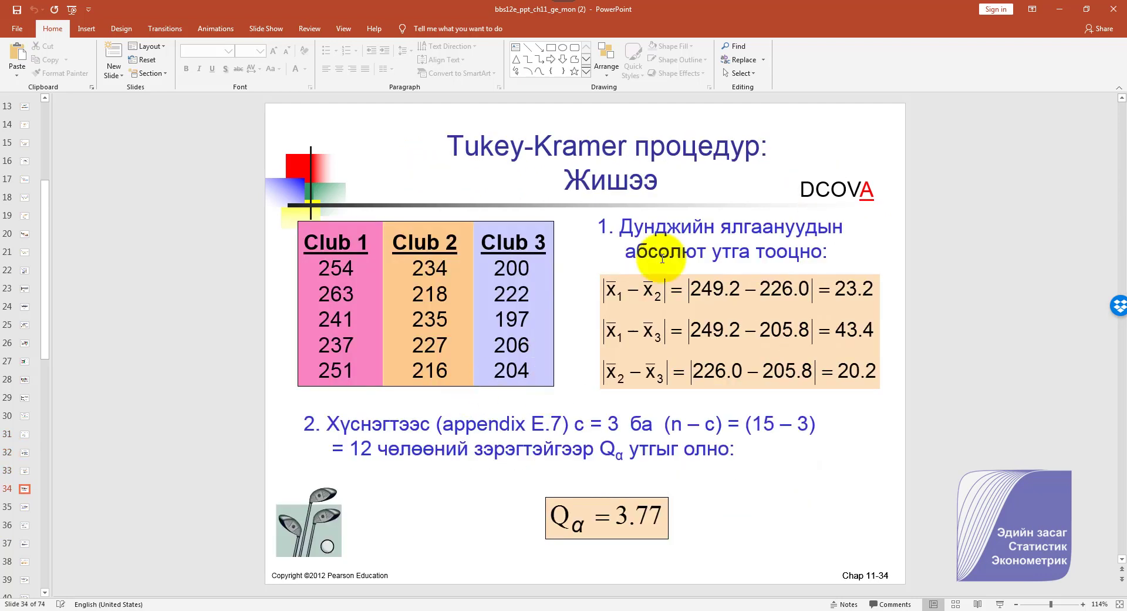
{"action": "left_click", "coordinate": [1058, 11]}
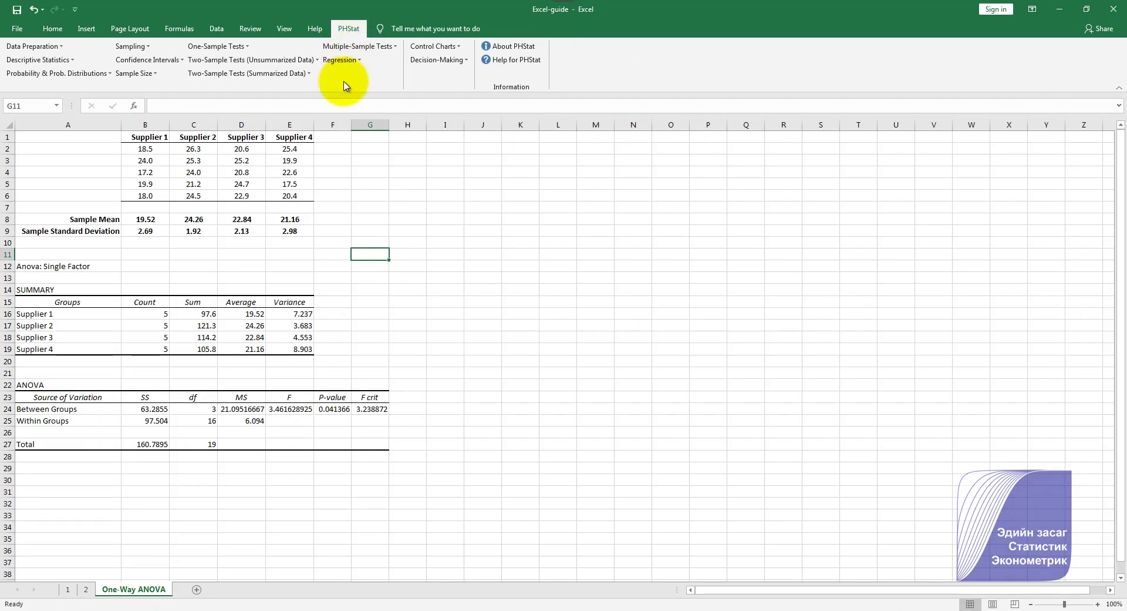
Run PHStat's One-Way ANOVA on B1:E6 at 0.05 significance, with first-cell labels and the Tukey-Kramer Procedure included.
{"action": "left_click", "coordinate": [376, 50]}
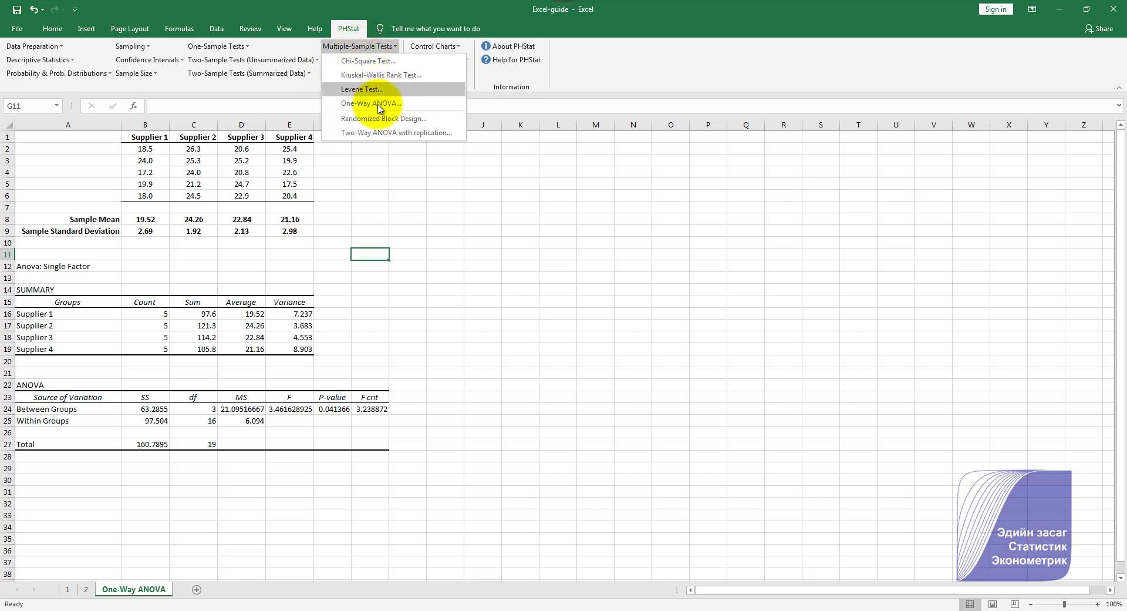
{"action": "left_click", "coordinate": [377, 106]}
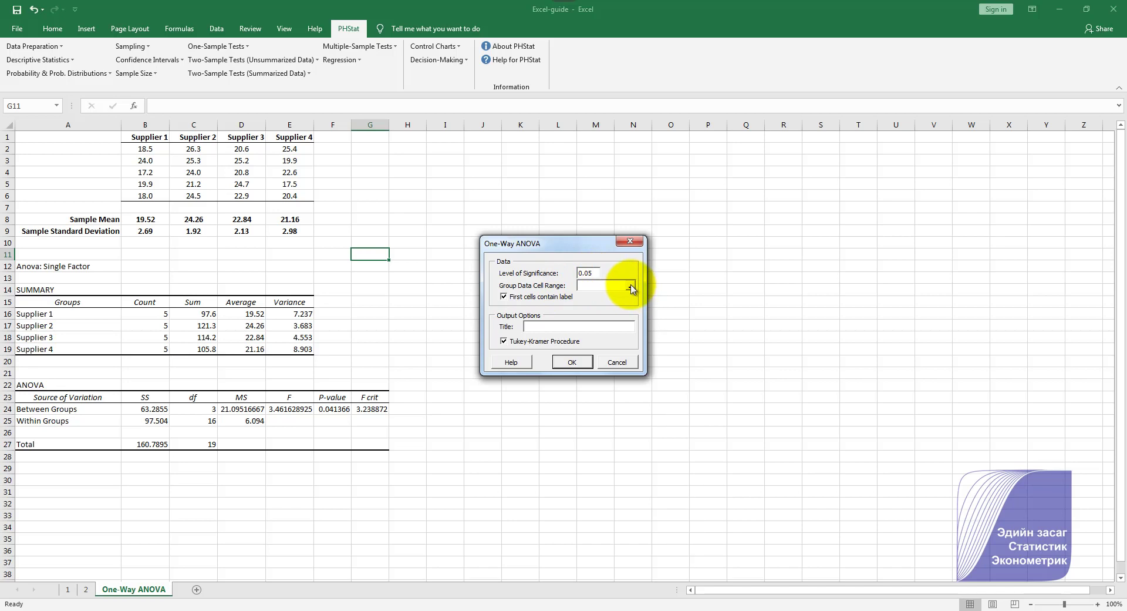
{"action": "left_click", "coordinate": [631, 288]}
{"action": "left_click_drag", "start_coordinate": [149, 136], "coordinate": [288, 196]}
{"action": "left_click", "coordinate": [626, 270]}
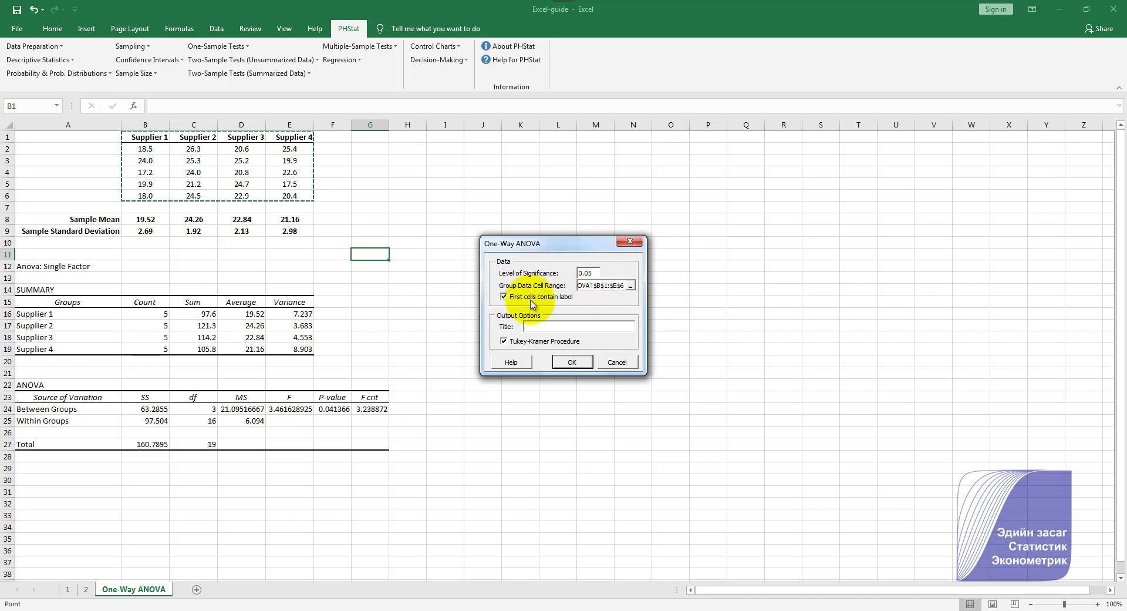
{"action": "left_click", "coordinate": [580, 360]}
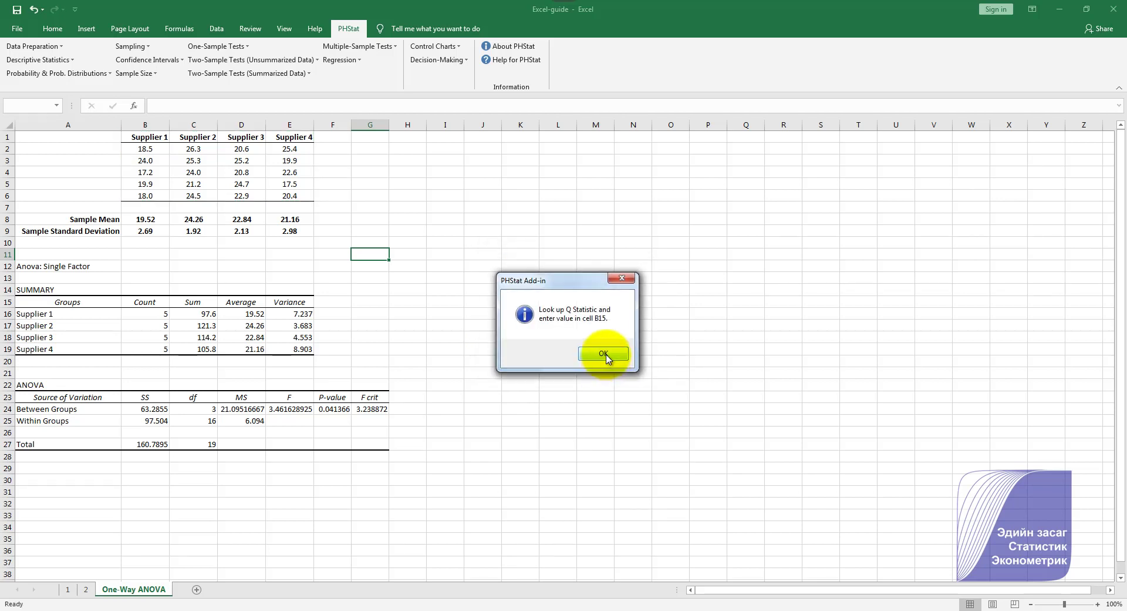
{"action": "left_click", "coordinate": [604, 354]}
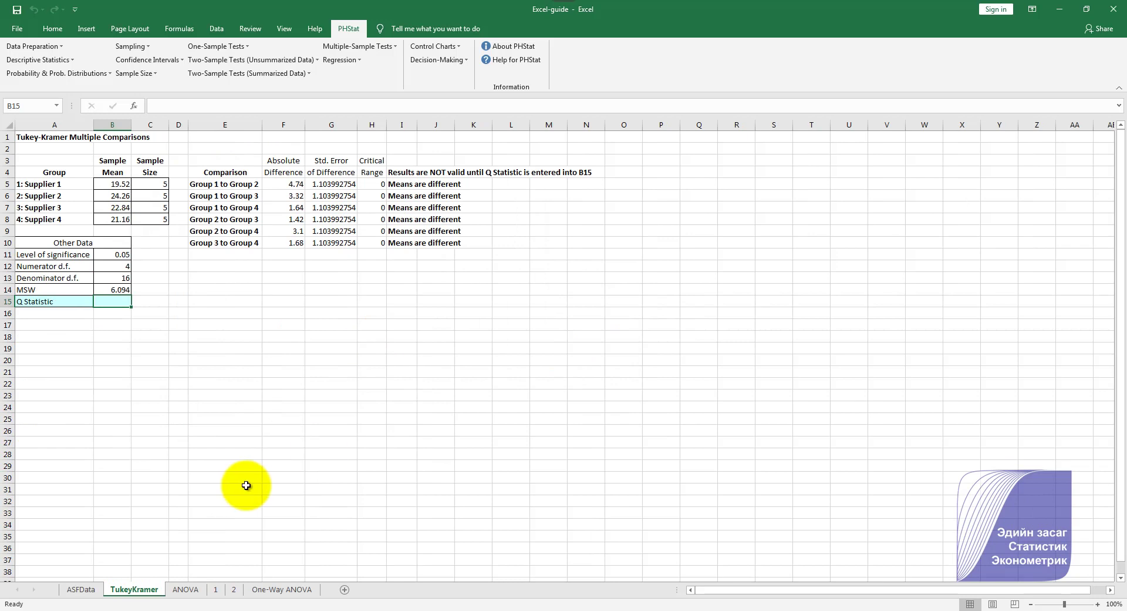
Compare the PHStat ANOVA sheet with the earlier One-Way ANOVA sheet and return to the TukeyKramer sheet.
{"action": "left_click", "coordinate": [186, 589]}
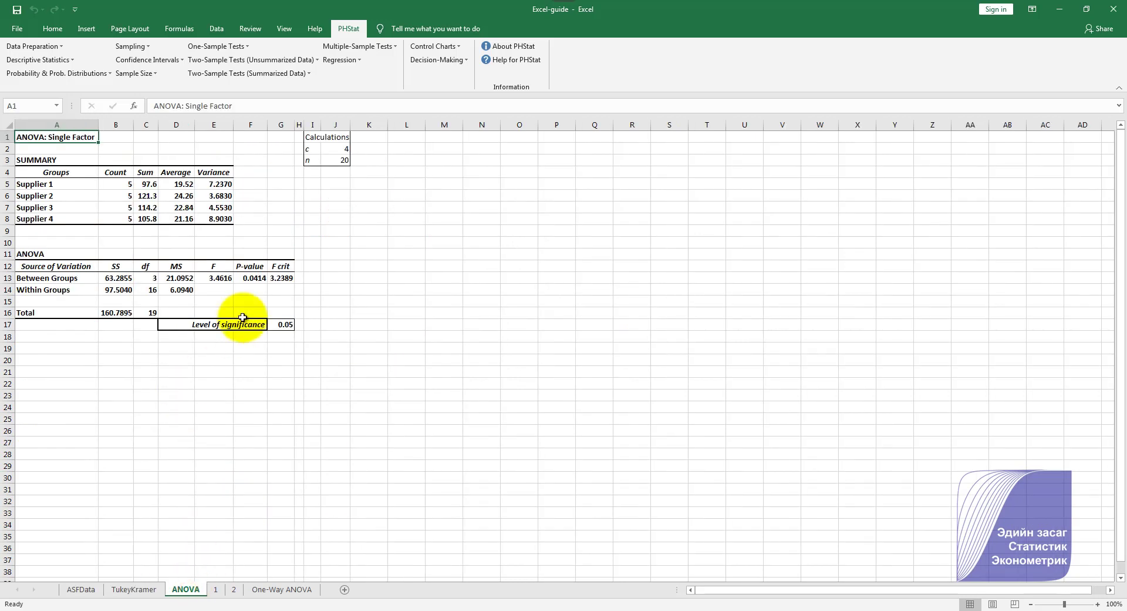
{"action": "left_click", "coordinate": [298, 311]}
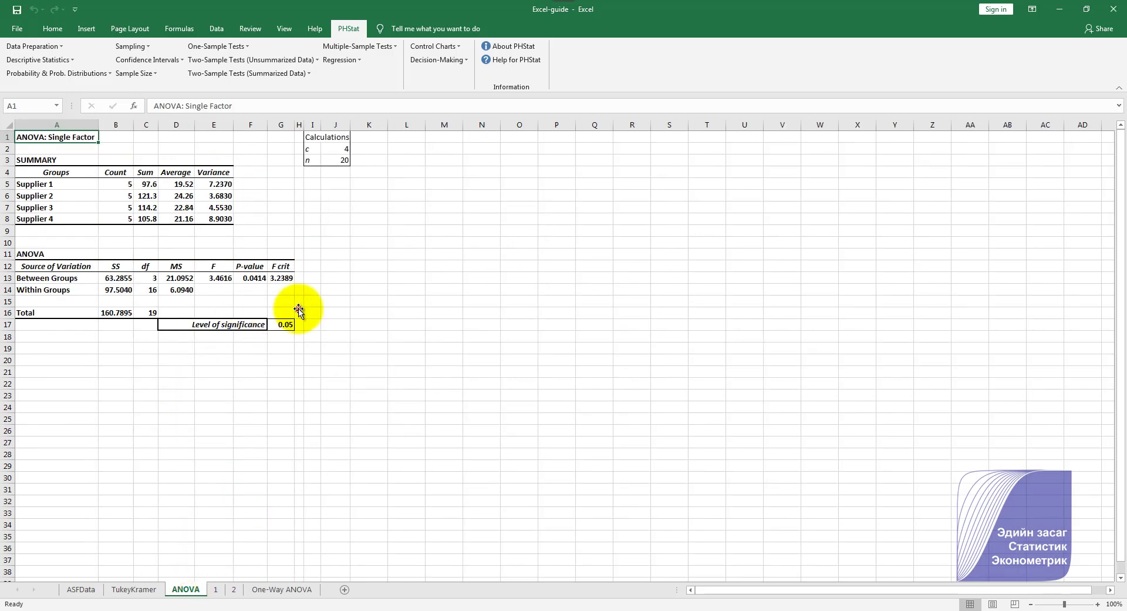
{"action": "left_click", "coordinate": [274, 588]}
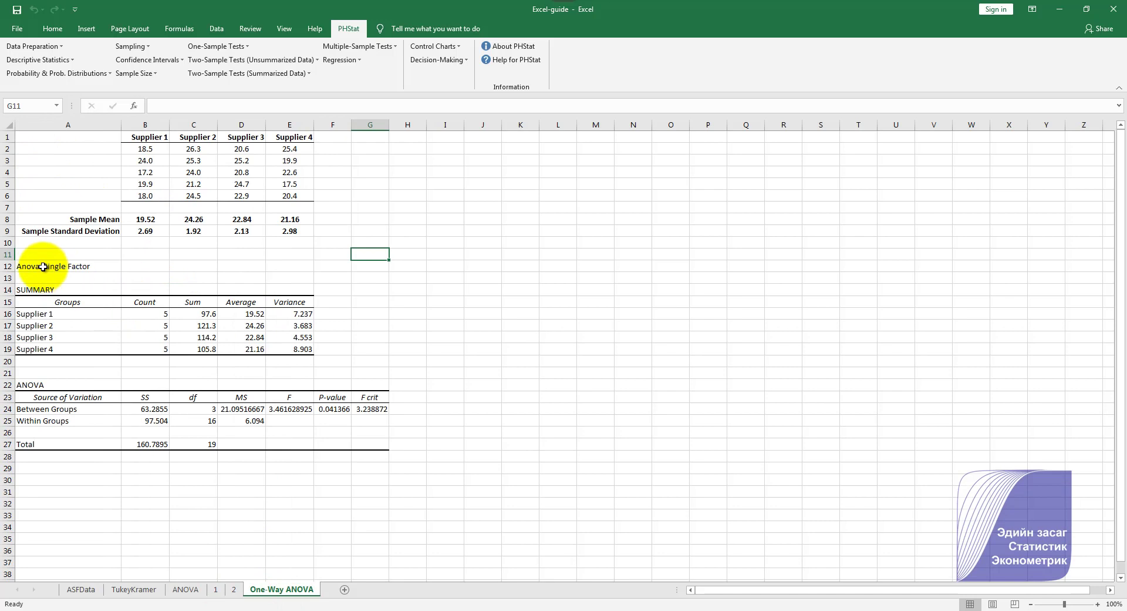
{"action": "left_click", "coordinate": [194, 589]}
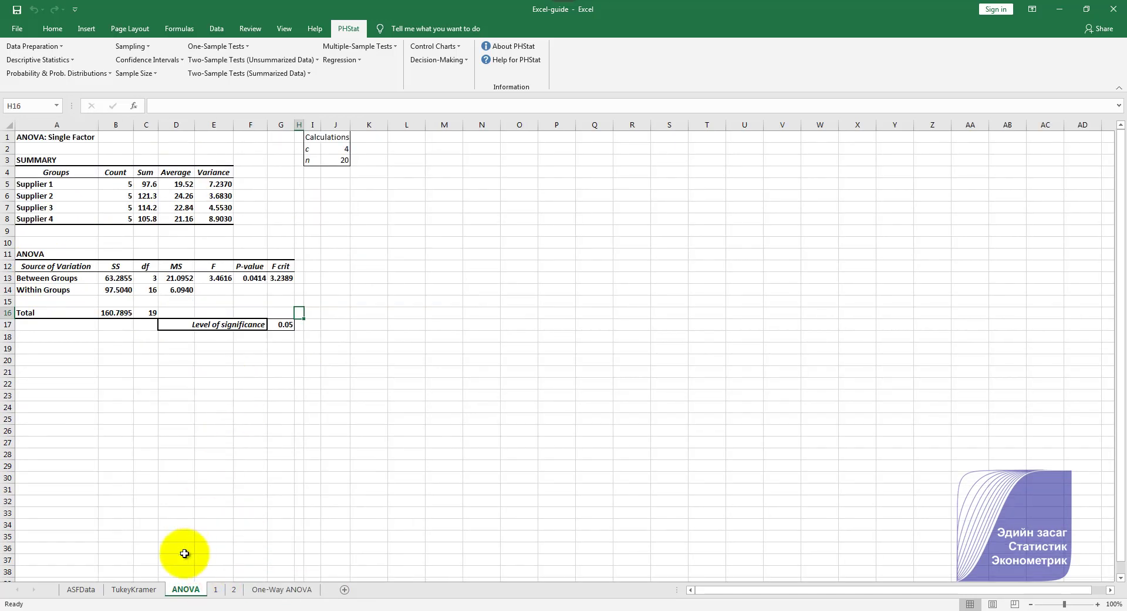
{"action": "left_click", "coordinate": [147, 595]}
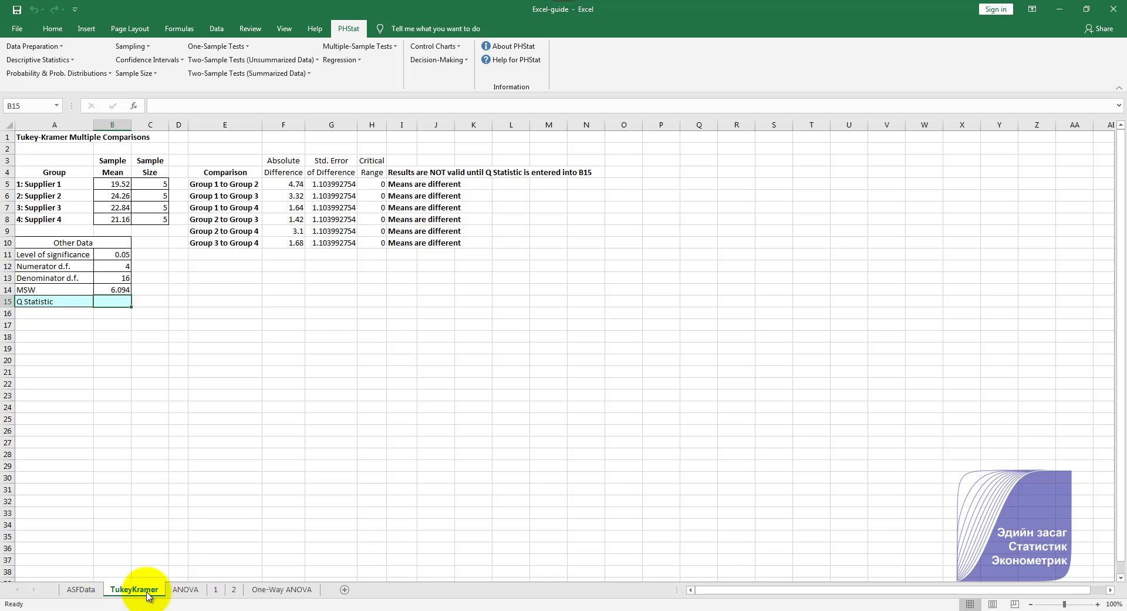
Review the level of significance in B11, the sample means in B5:B8 and the sample sizes in C5:C8.
{"action": "left_click", "coordinate": [166, 287]}
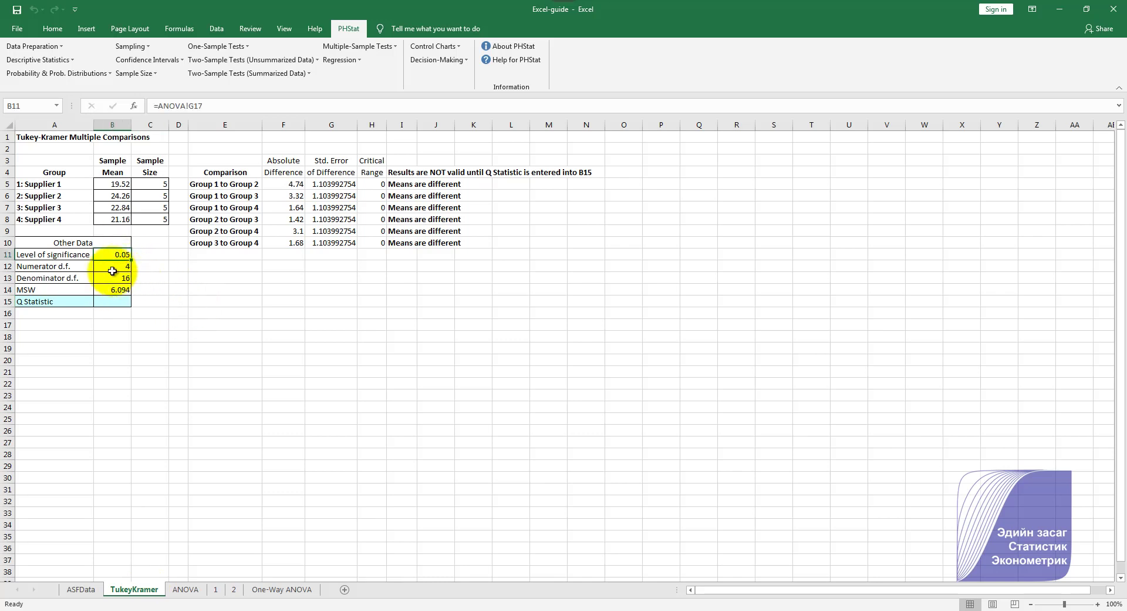
{"action": "left_click", "coordinate": [120, 257]}
{"action": "left_click_drag", "start_coordinate": [121, 184], "coordinate": [120, 219]}
{"action": "left_click_drag", "start_coordinate": [157, 185], "coordinate": [159, 218]}
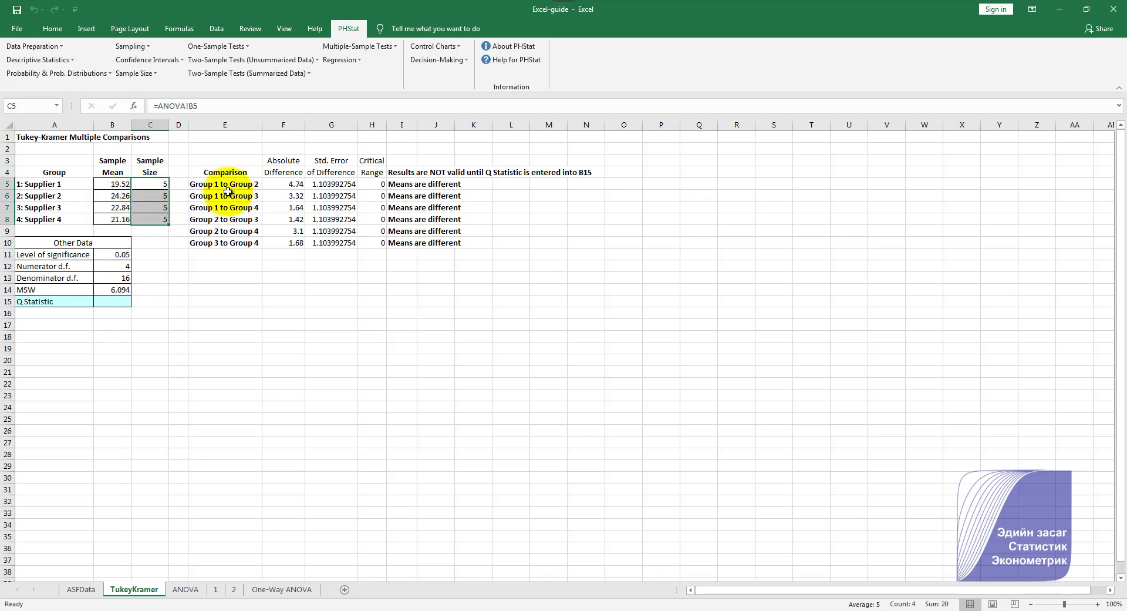
Unprotect the TukeyKramer sheet and inspect the absolute difference formula in F5 without changing it.
{"action": "double_click", "coordinate": [284, 183]}
{"action": "key", "text": "Return"}
{"action": "left_click_drag", "start_coordinate": [120, 183], "coordinate": [120, 196]}
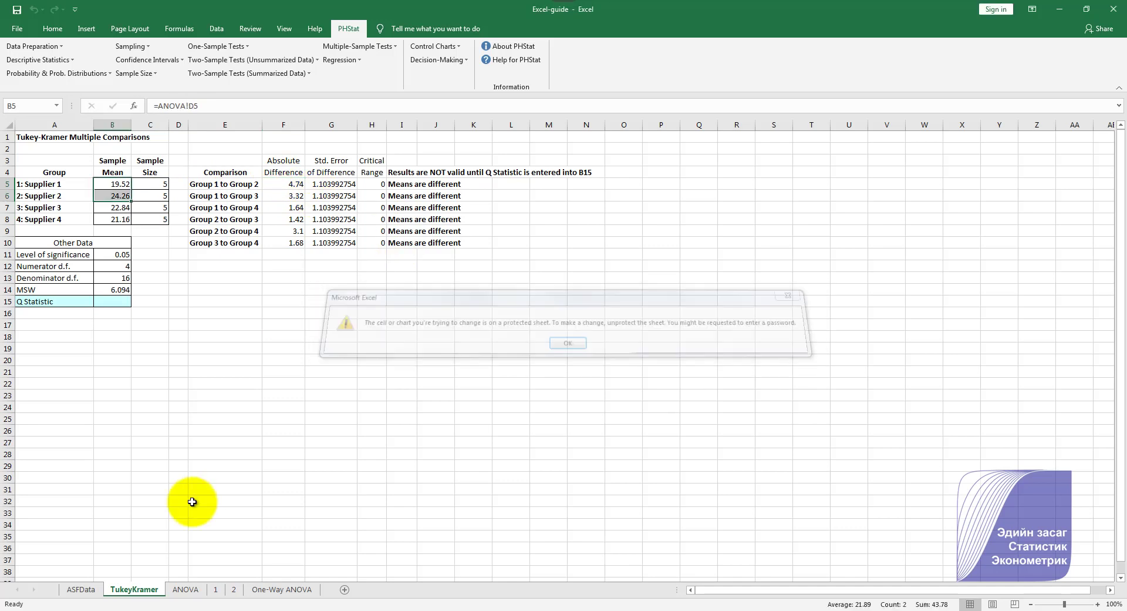
{"action": "right_click", "coordinate": [154, 589]}
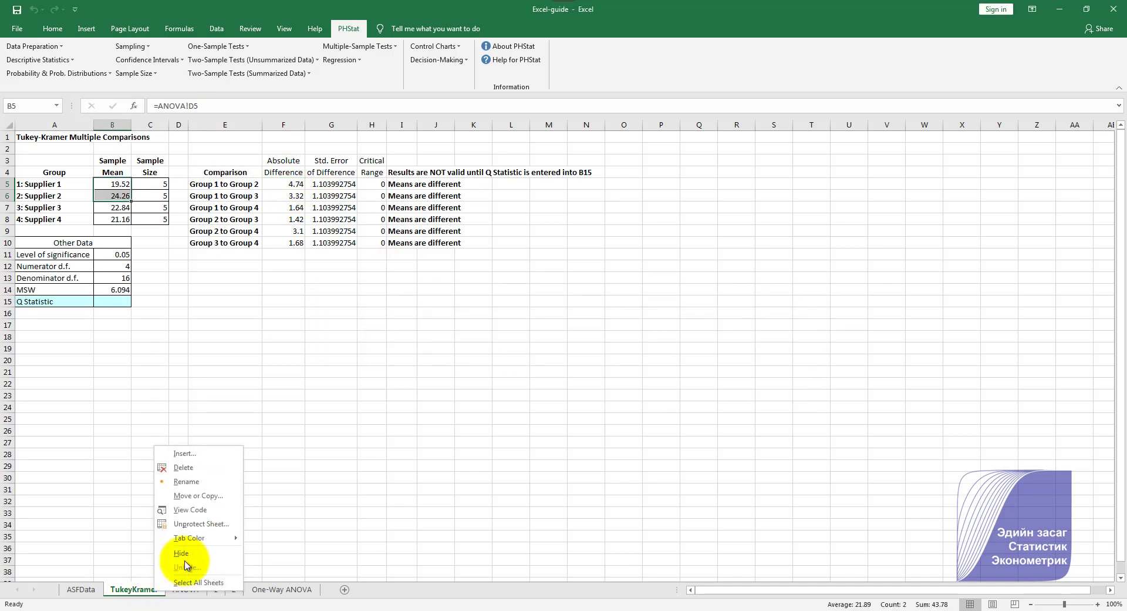
{"action": "left_click", "coordinate": [192, 523]}
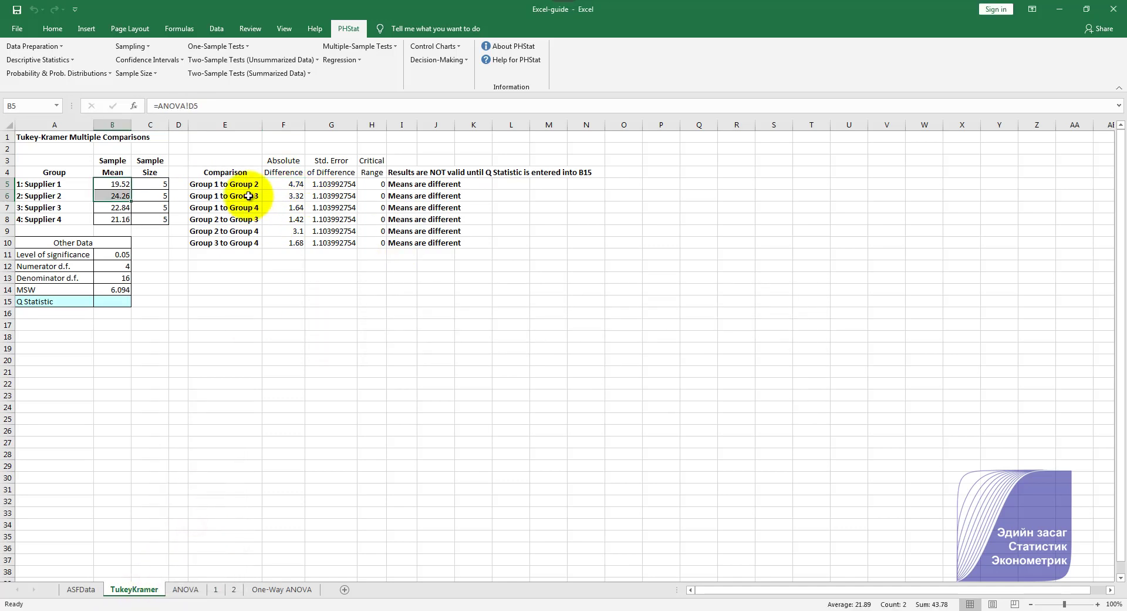
{"action": "double_click", "coordinate": [291, 186]}
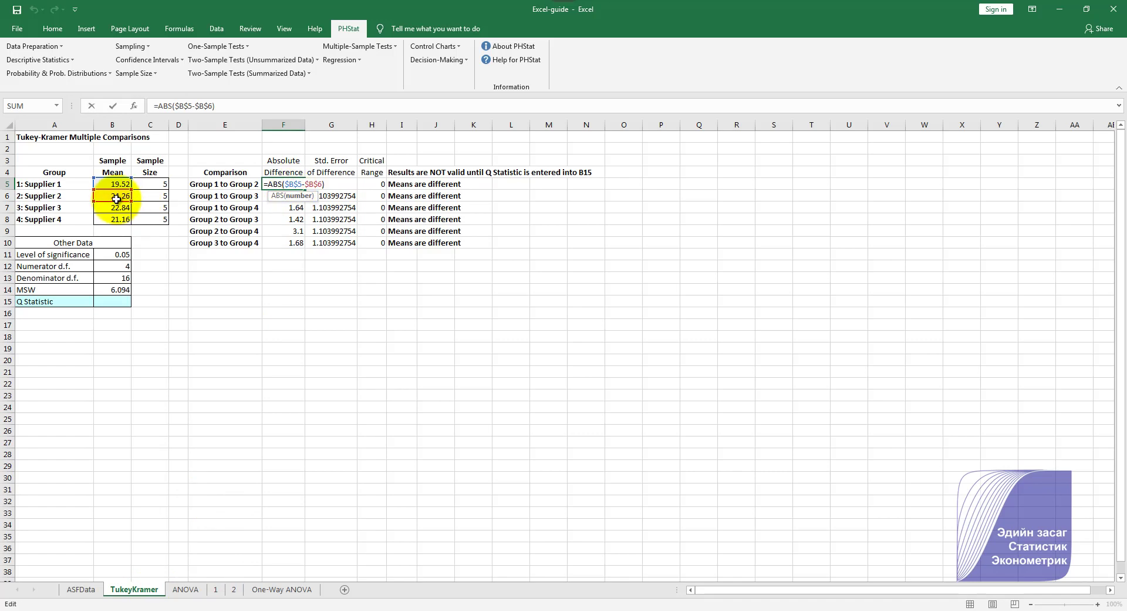
{"action": "key", "text": "Escape"}
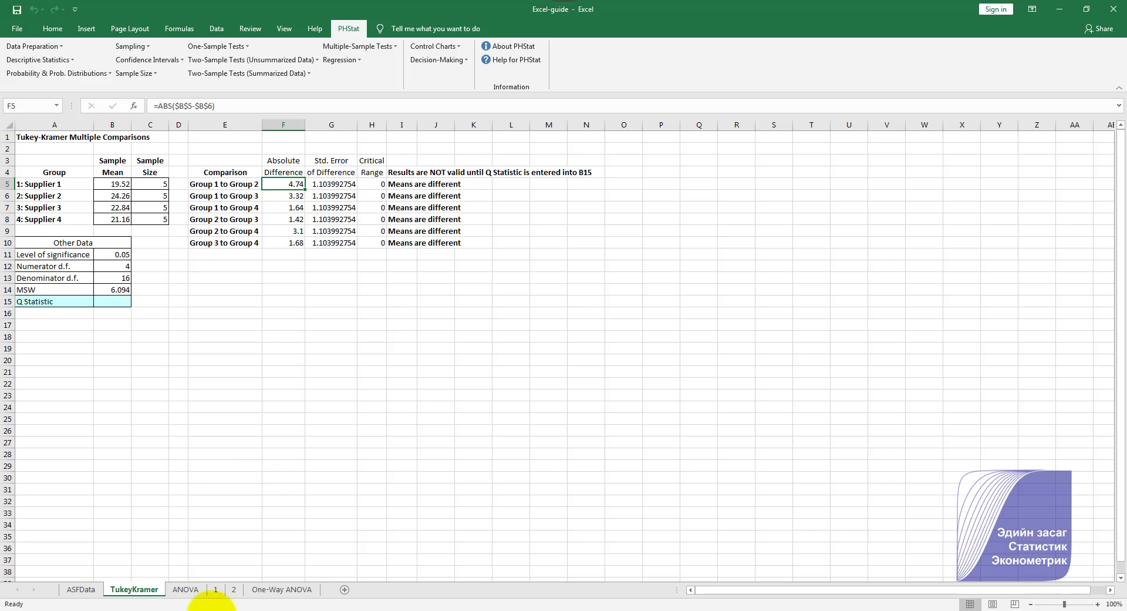
Review the critical range calculation slide in PowerPoint and inspect the standard error formula in G5 of the Excel TukeyKramer sheet.
{"action": "key", "text": "alt+Tab"}
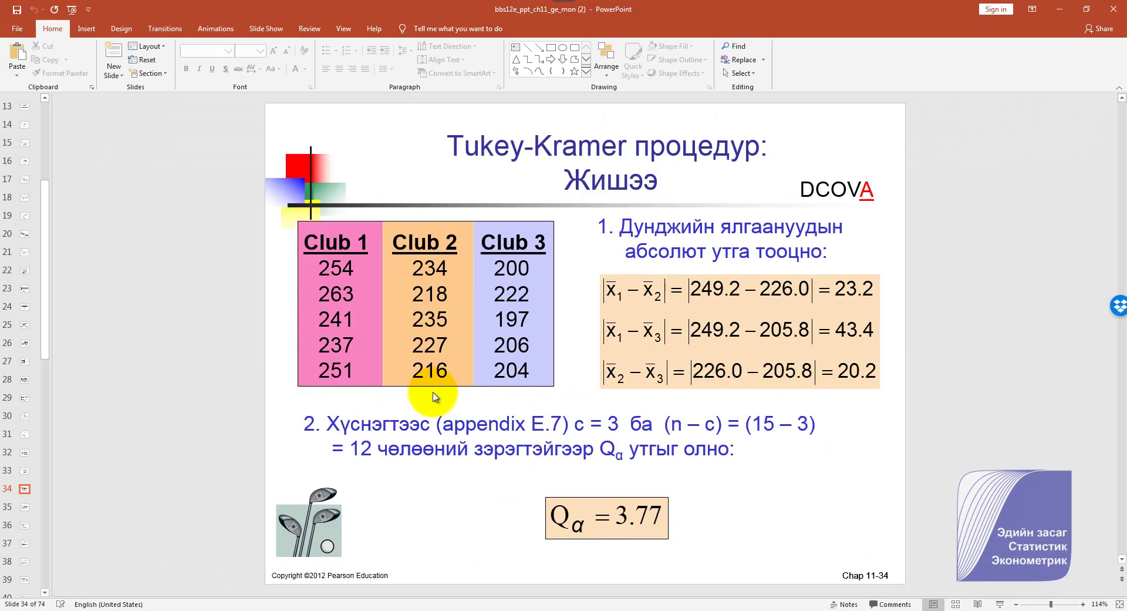
{"action": "key", "text": "Page_Down"}
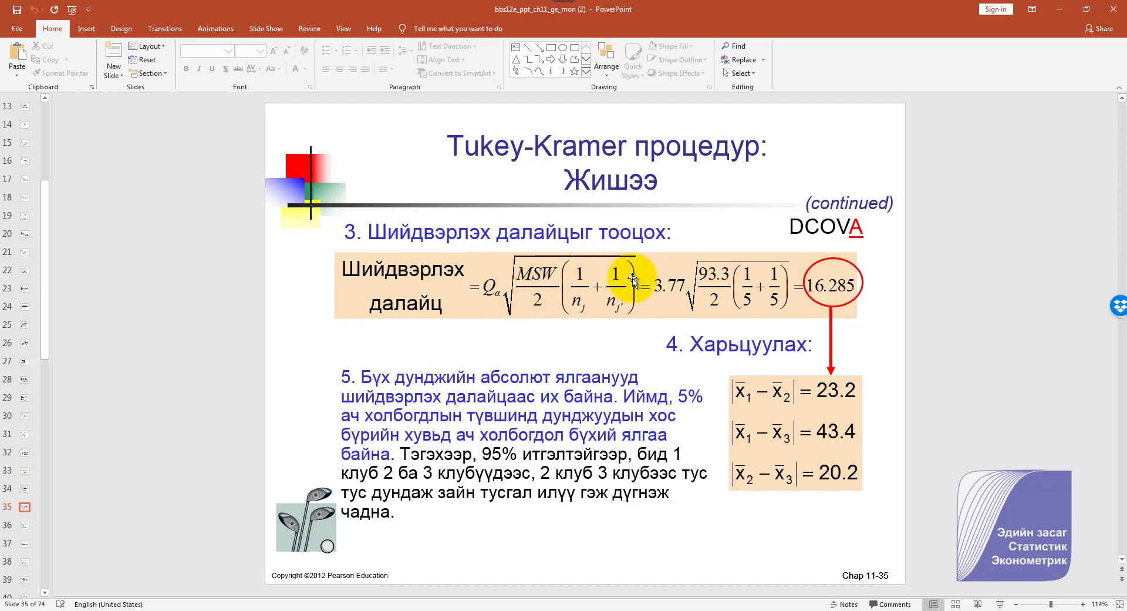
{"action": "left_click", "coordinate": [146, 610]}
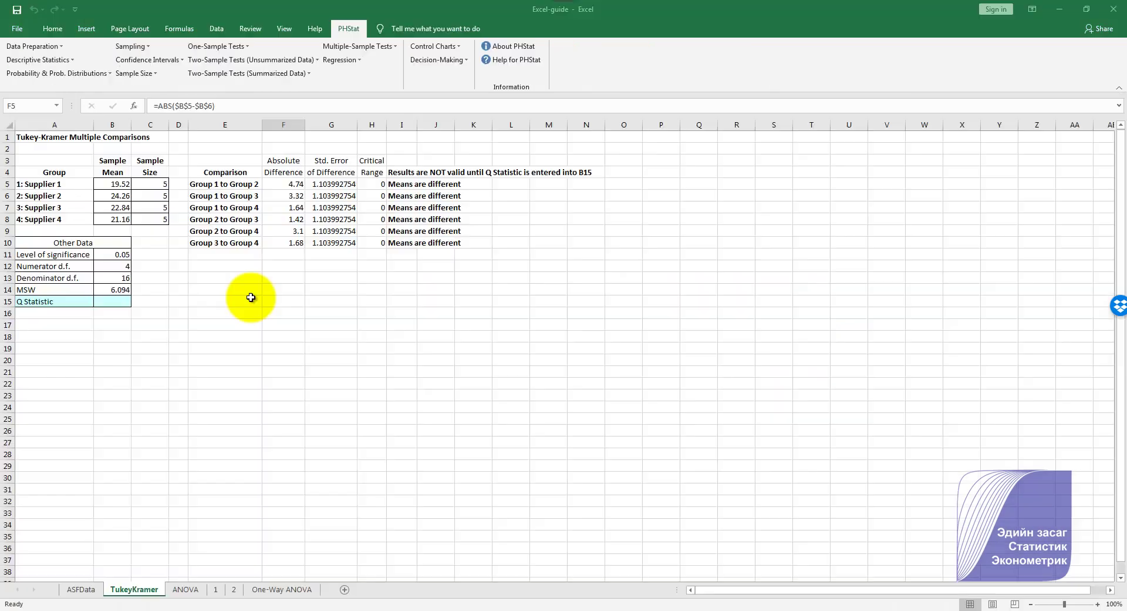
{"action": "left_click", "coordinate": [338, 184]}
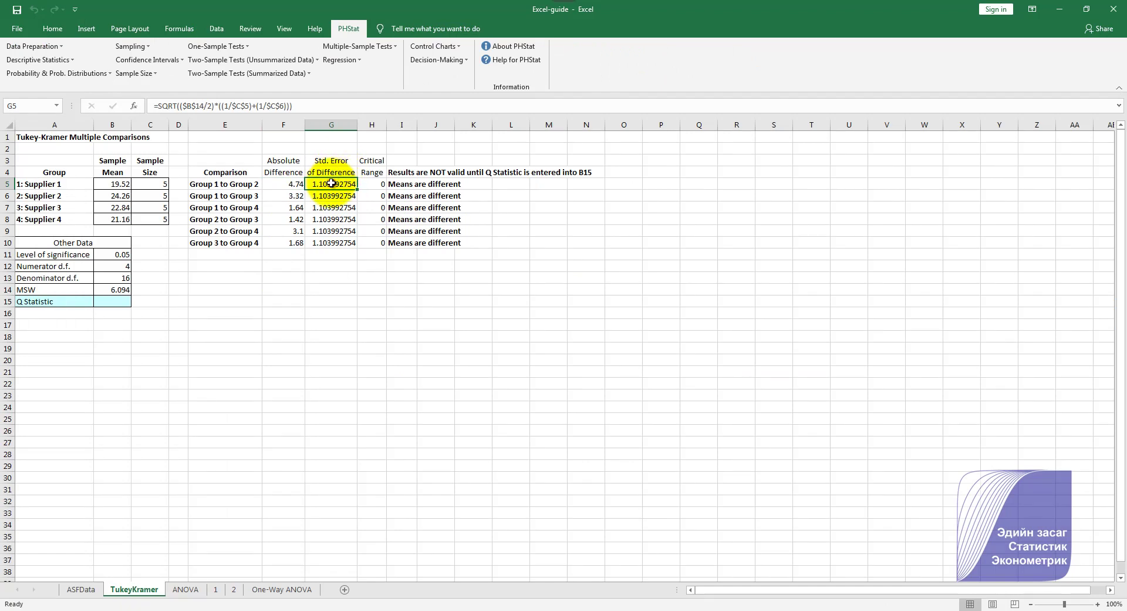
{"action": "double_click", "coordinate": [331, 183]}
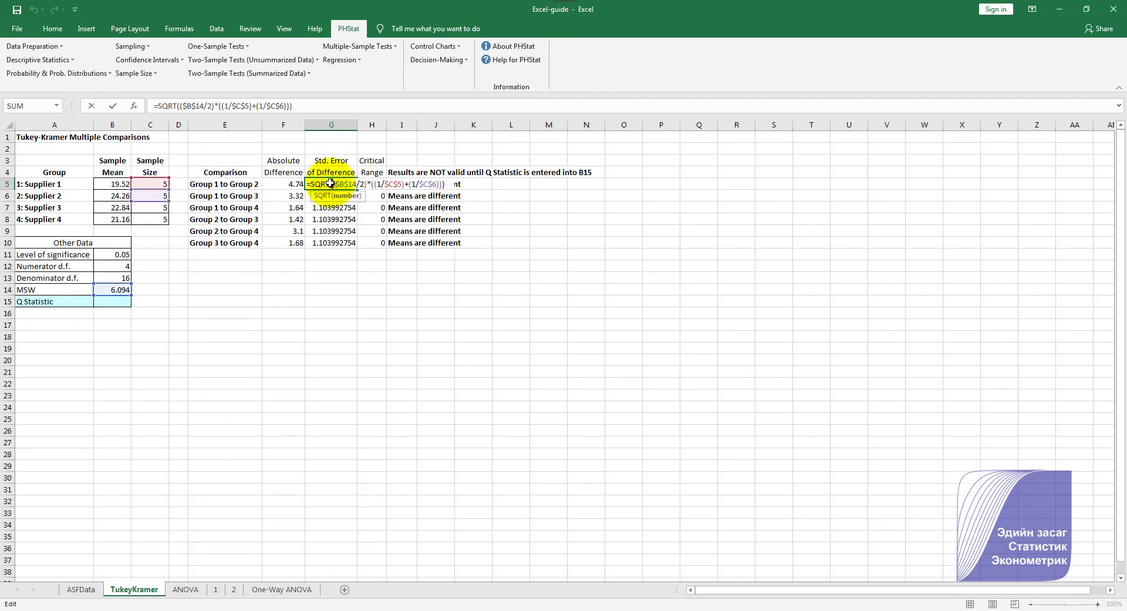
{"action": "key", "text": "Escape"}
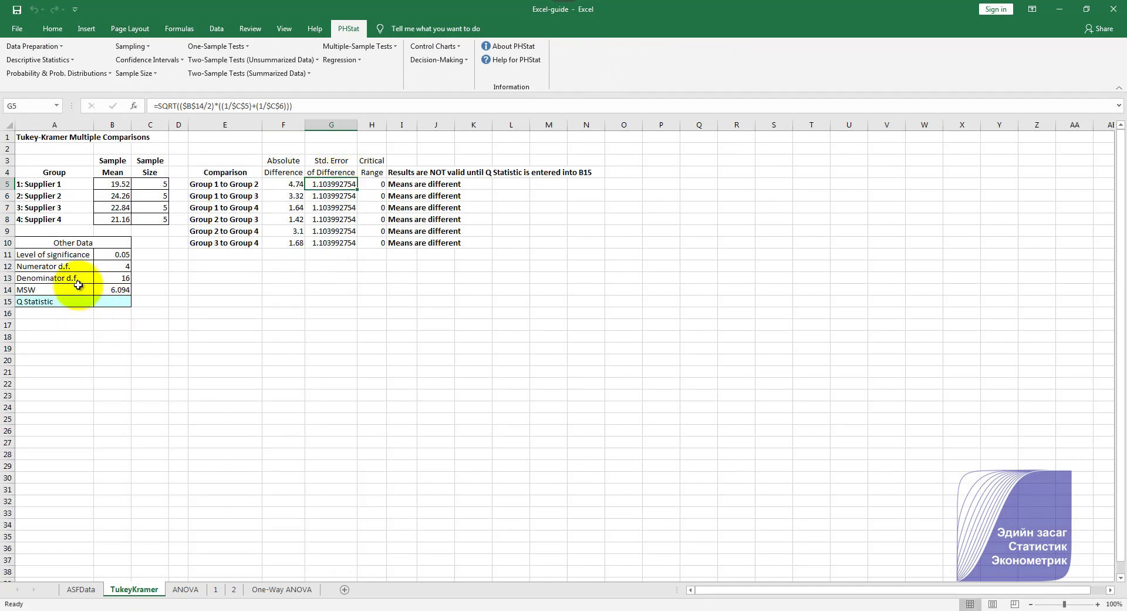
Trace the MSW value in B14 of the TukeyKramer sheet to the Within Groups mean square in D14 of the ANOVA sheet.
{"action": "left_click", "coordinate": [65, 254]}
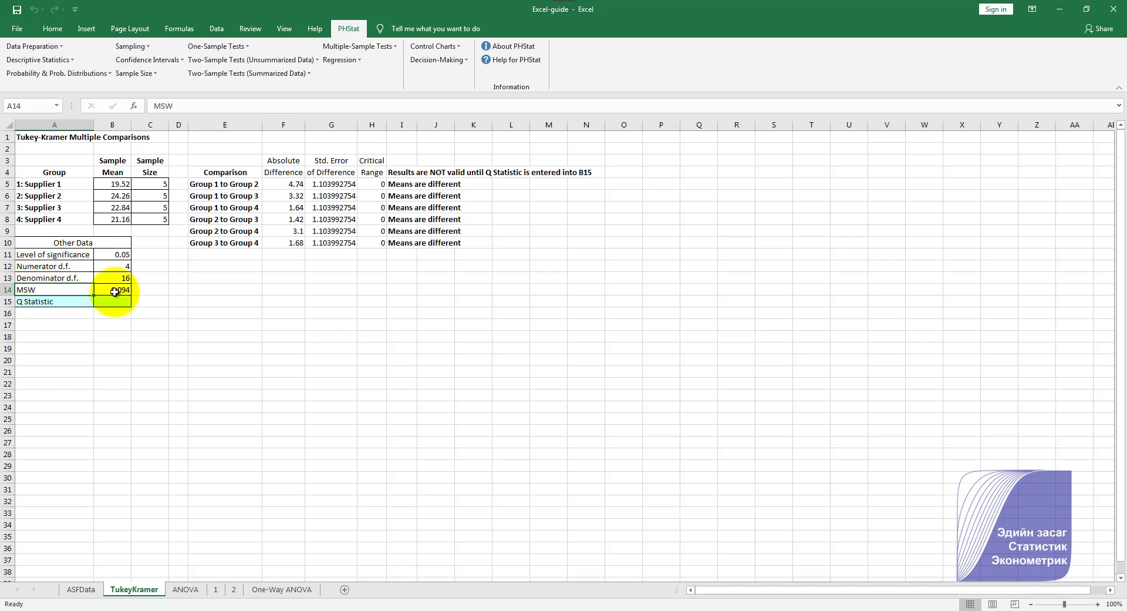
{"action": "left_click", "coordinate": [186, 589]}
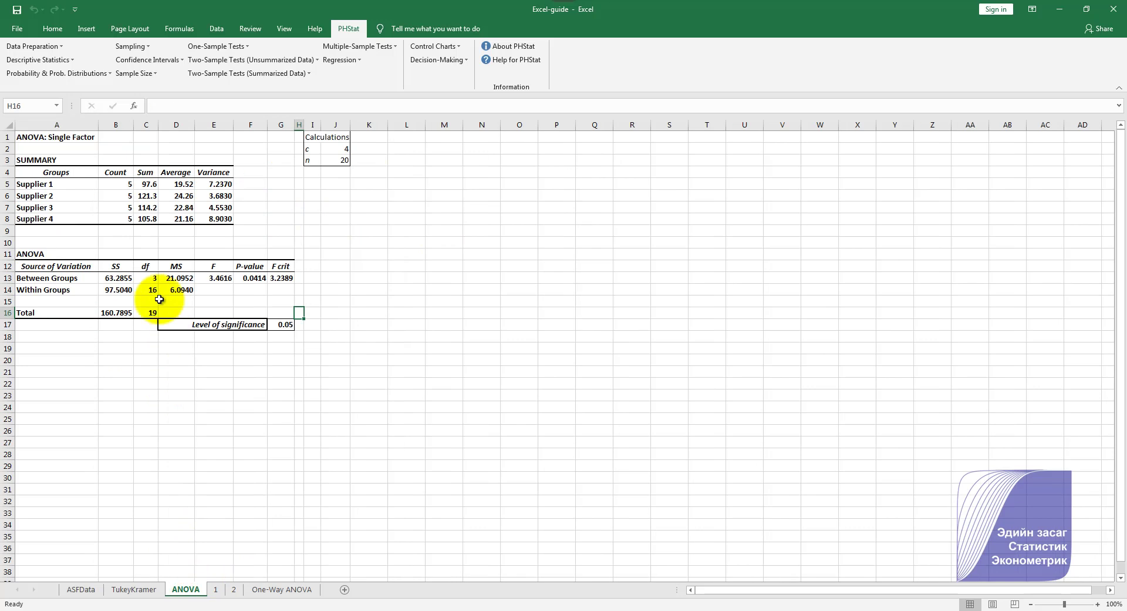
{"action": "left_click", "coordinate": [182, 293]}
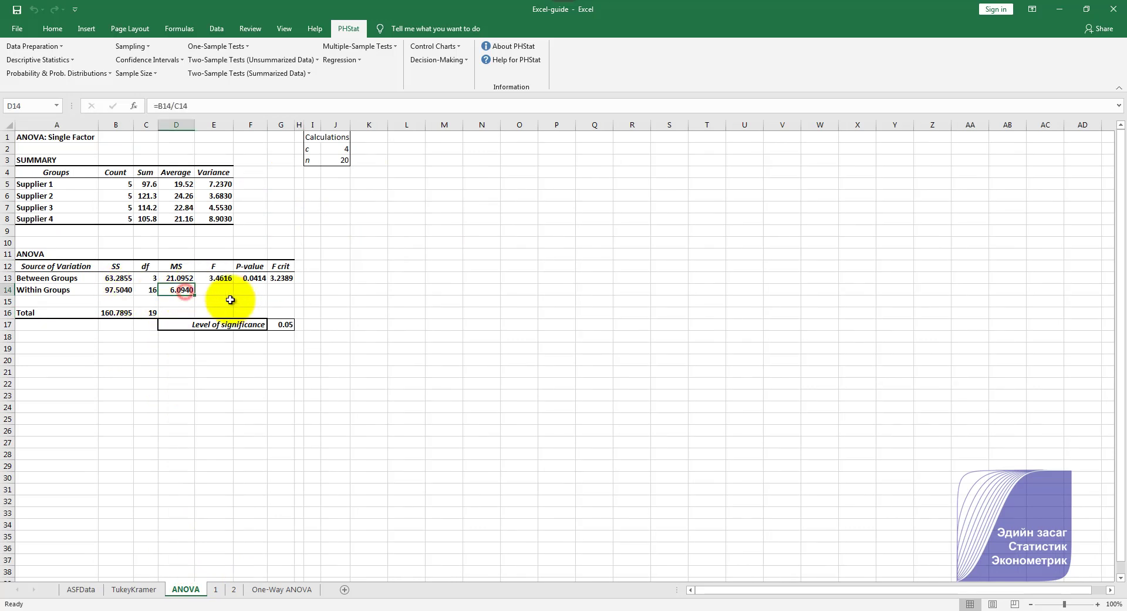
{"action": "left_click", "coordinate": [133, 589]}
{"action": "left_click", "coordinate": [126, 288]}
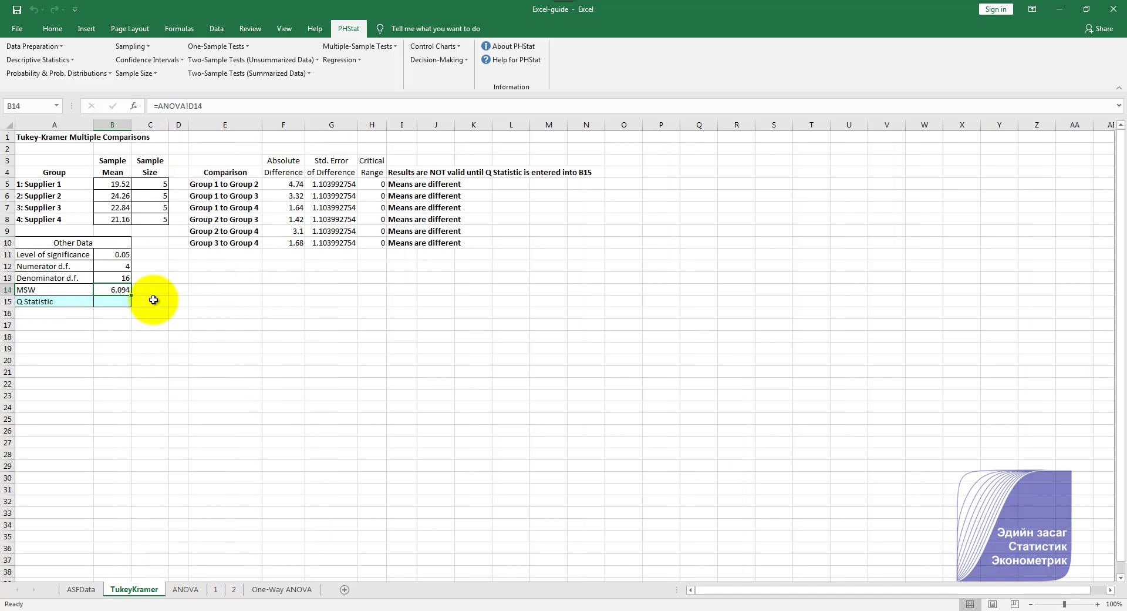
{"action": "left_click", "coordinate": [192, 589]}
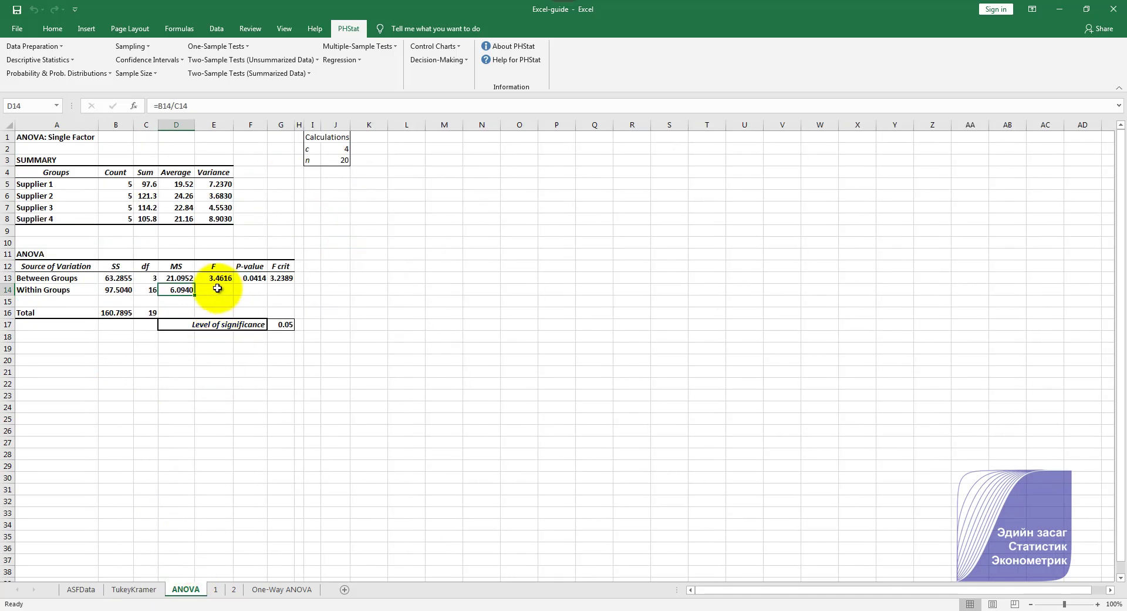
{"action": "left_click", "coordinate": [154, 589]}
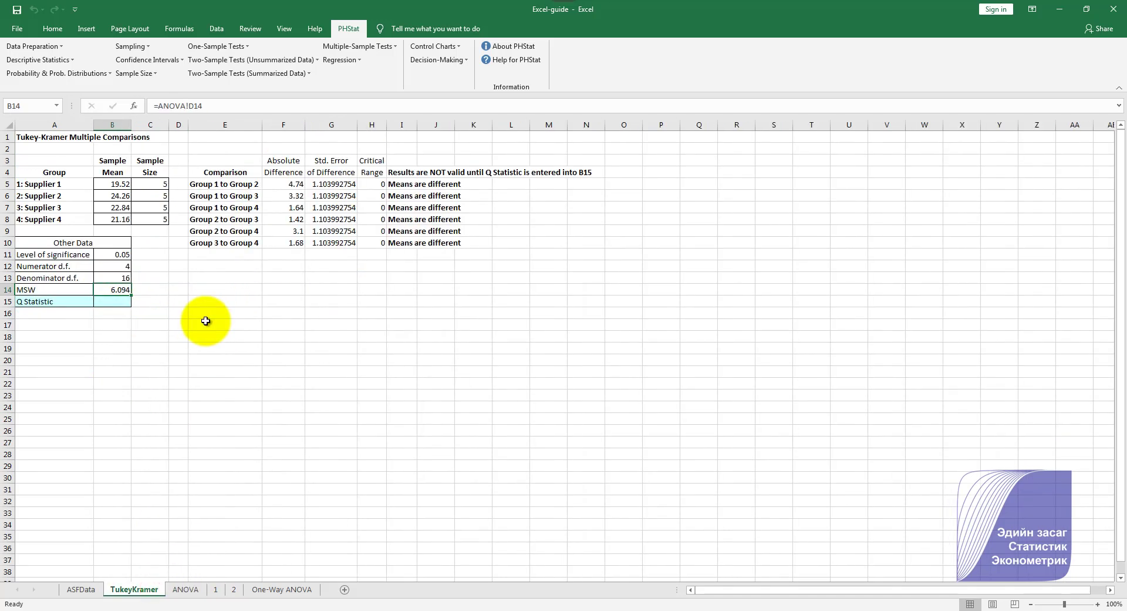
Review the critical range formula on the PowerPoint slide alongside the Q Statistic cell B15 and the F5 and G5 formulas in the TukeyKramer sheet.
{"action": "left_click", "coordinate": [119, 303]}
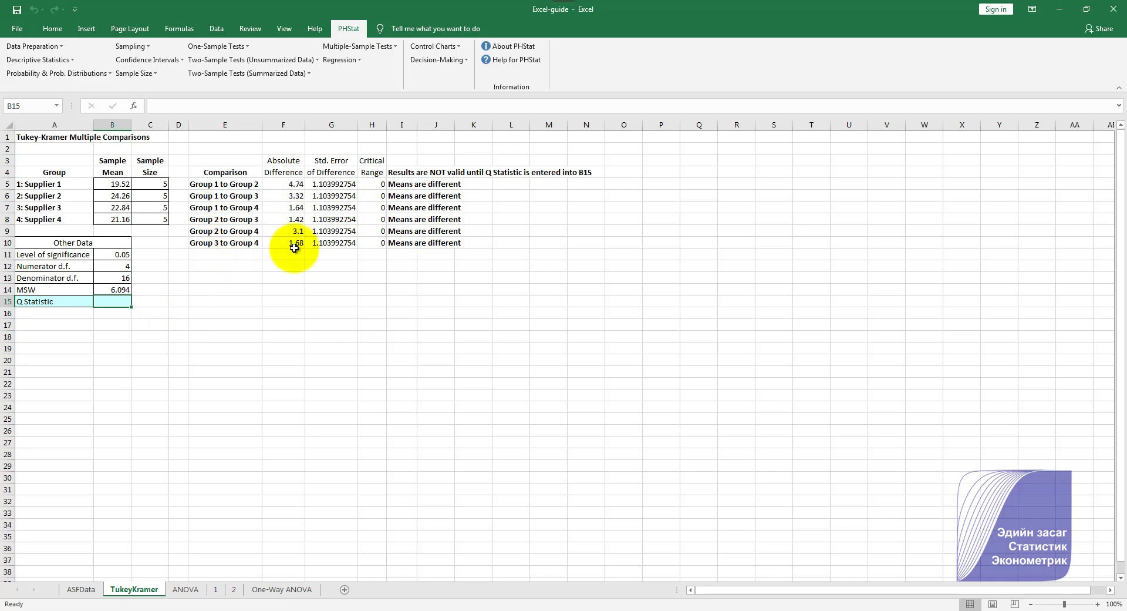
{"action": "left_click", "coordinate": [337, 186]}
{"action": "key", "text": "alt+Tab"}
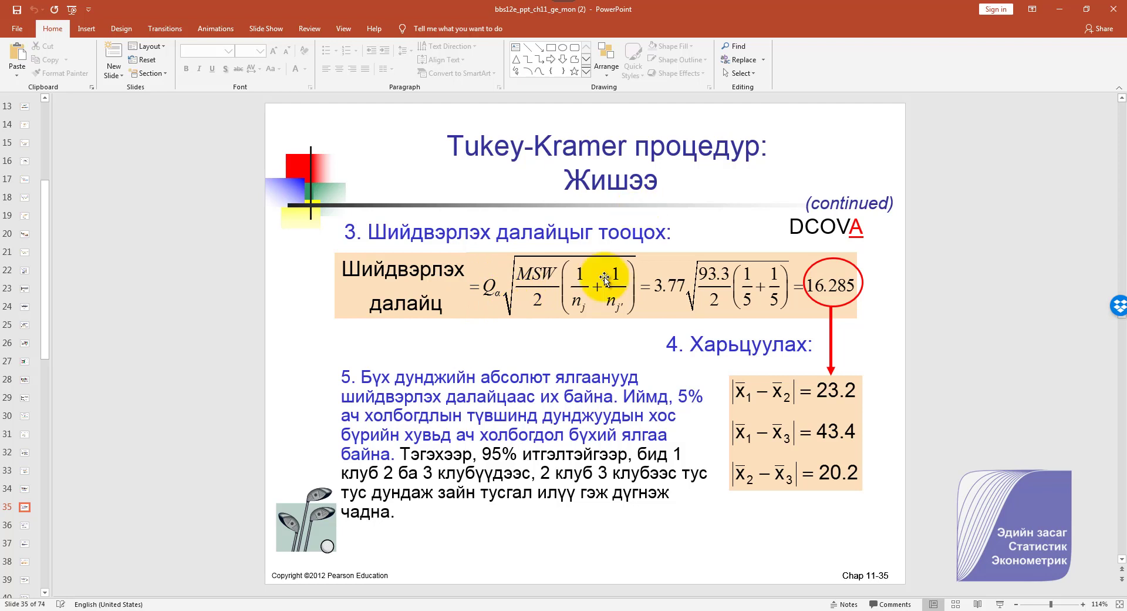
{"action": "left_click", "coordinate": [1061, 10]}
{"action": "left_click", "coordinate": [292, 183]}
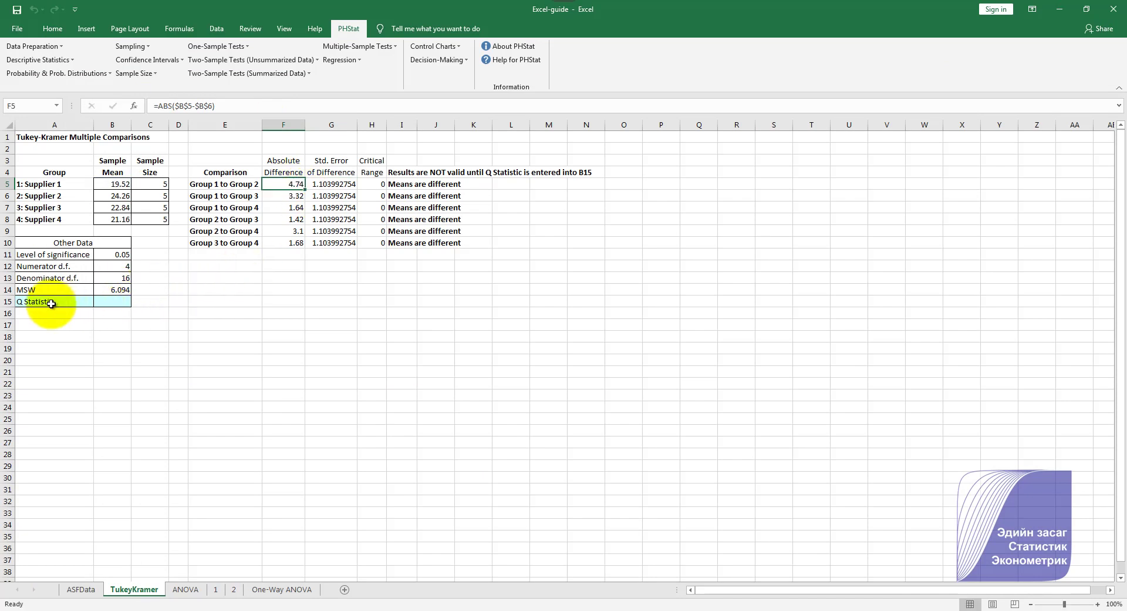
{"action": "left_click", "coordinate": [118, 303]}
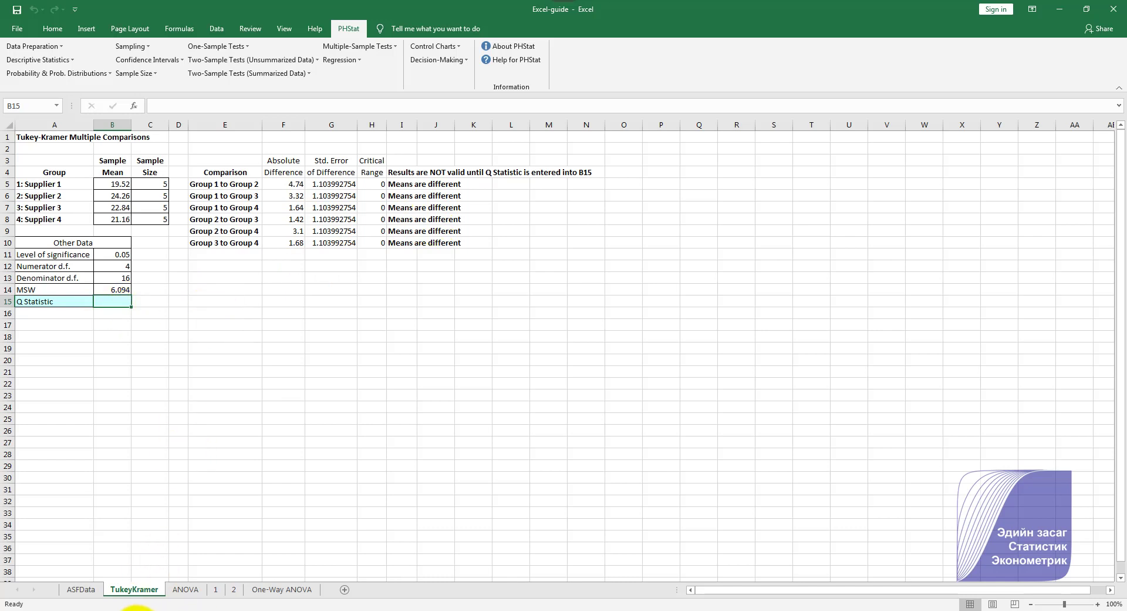
Switch to the textbook PDF in Acrobat Reader and open Table E.7, Critical Values of the Studentized Range, Q, in Appendix E.
{"action": "key", "text": "alt+Tab"}
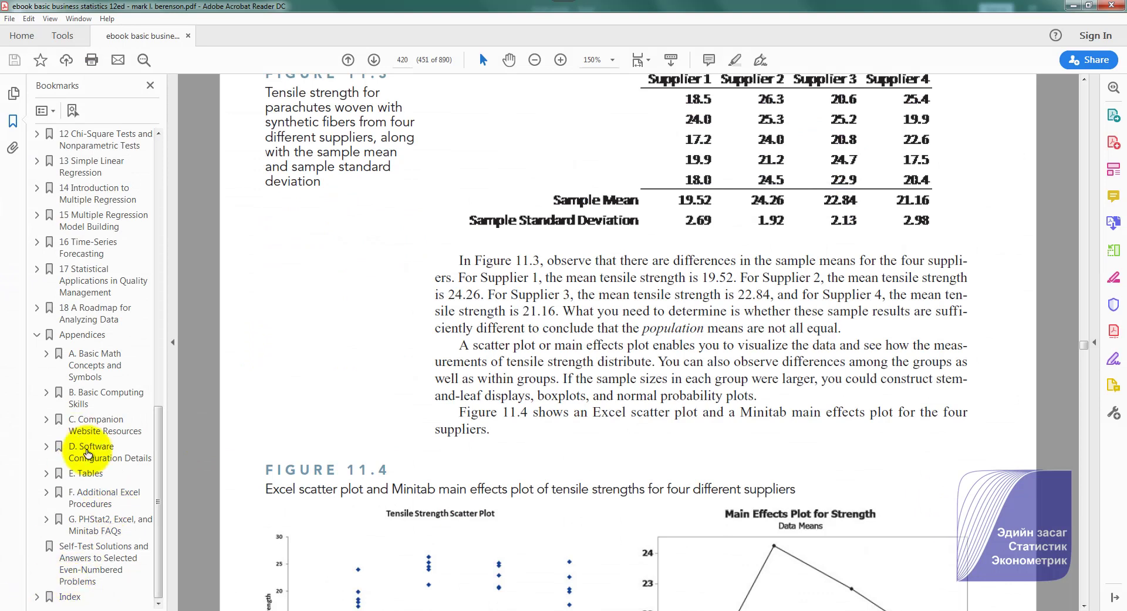
{"action": "left_click", "coordinate": [45, 473]}
{"action": "scroll", "coordinate": [63, 473], "scroll_direction": "down", "scroll_amount": 3}
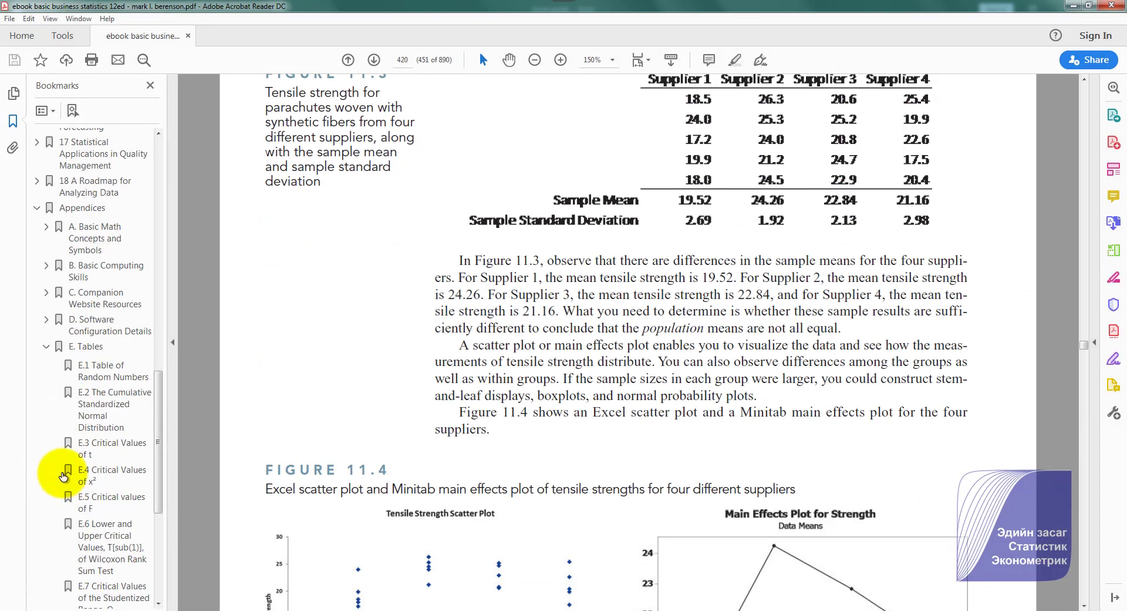
{"action": "scroll", "coordinate": [101, 499], "scroll_direction": "down", "scroll_amount": 3}
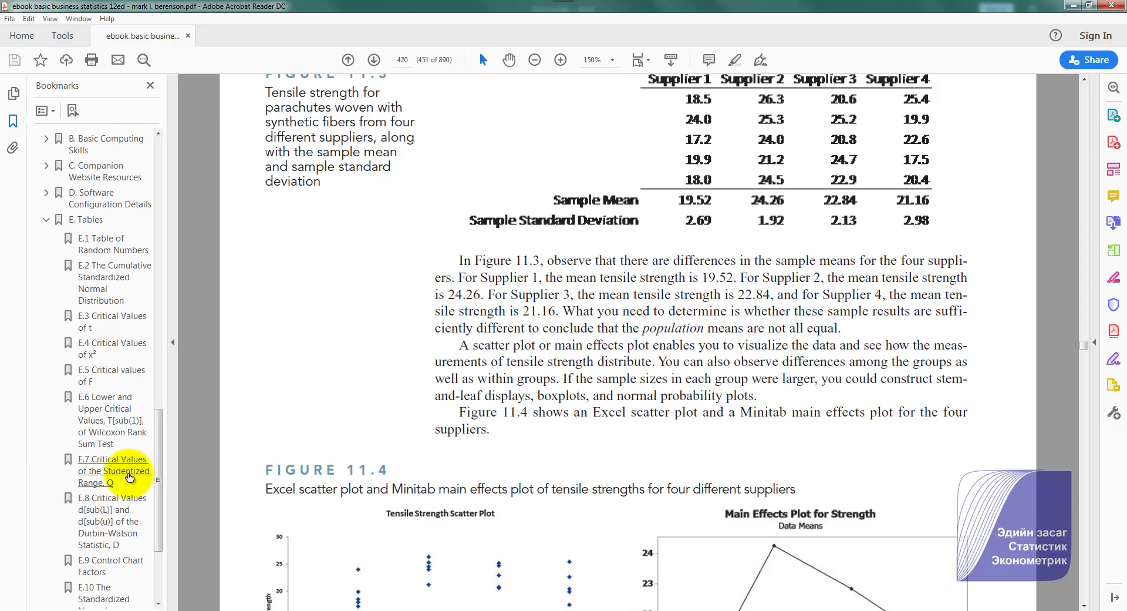
{"action": "left_click", "coordinate": [127, 474]}
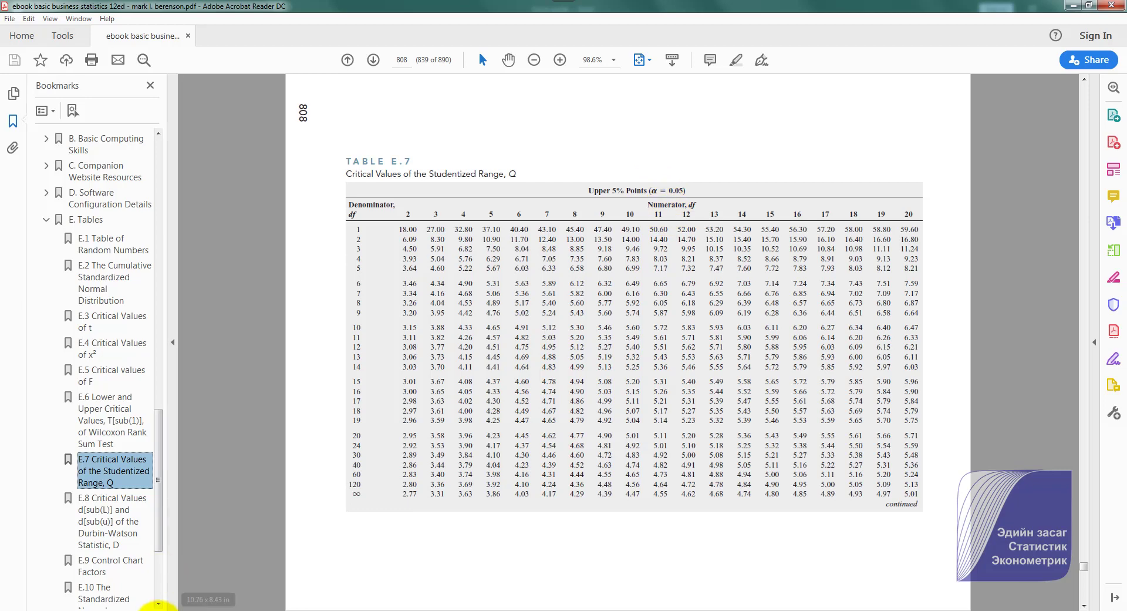
Return to the TukeyKramer sheet in Excel and check the numerator and denominator degrees of freedom in B12 and B13.
{"action": "left_click", "coordinate": [152, 609]}
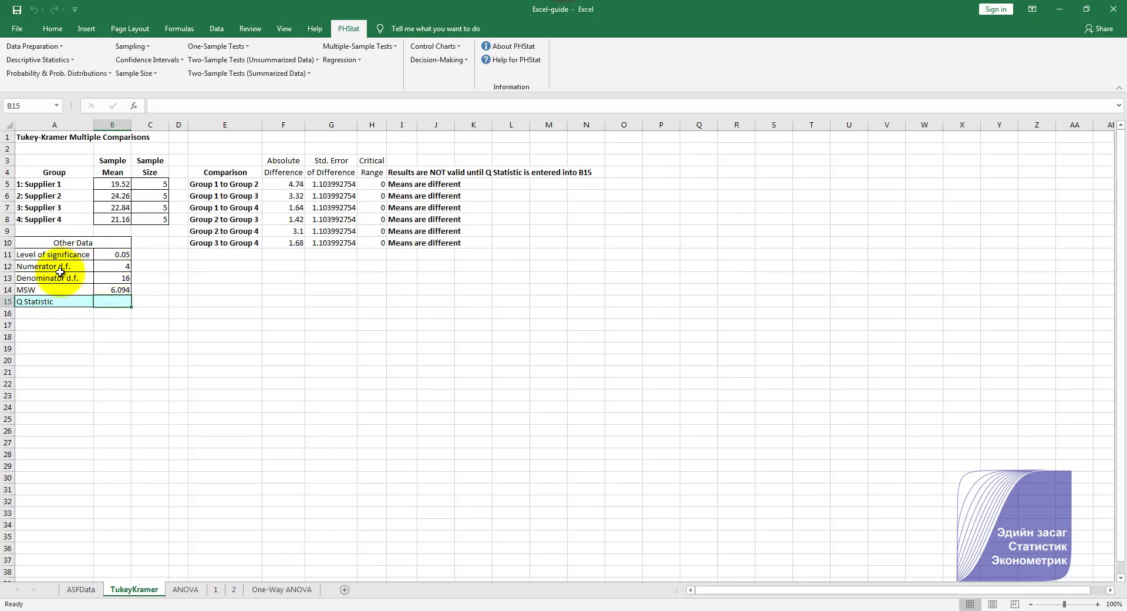
{"action": "left_click", "coordinate": [122, 269]}
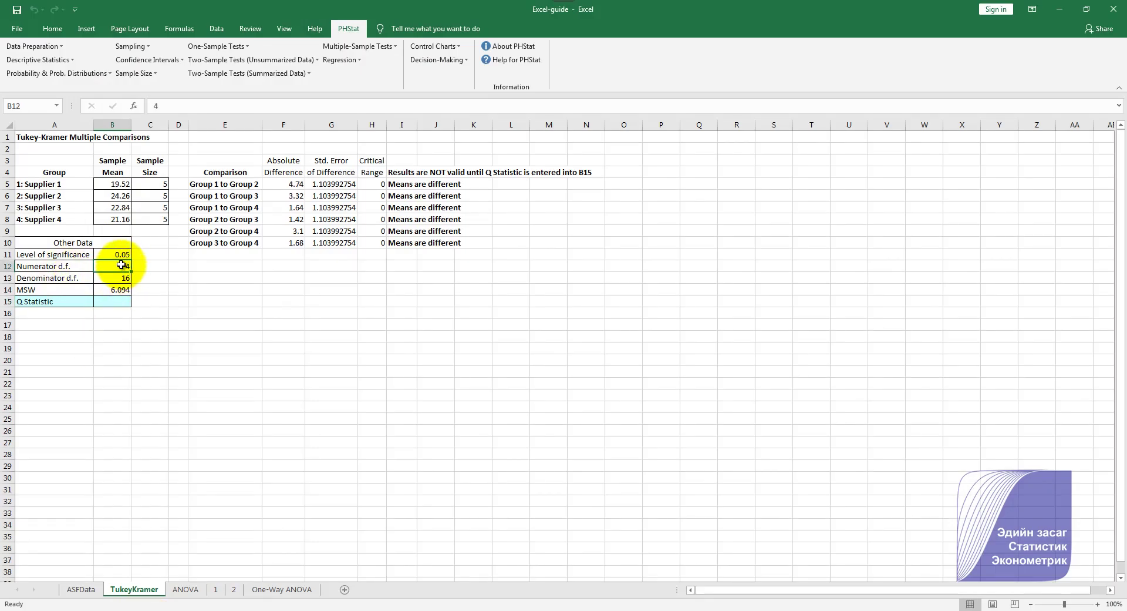
{"action": "double_click", "coordinate": [131, 265]}
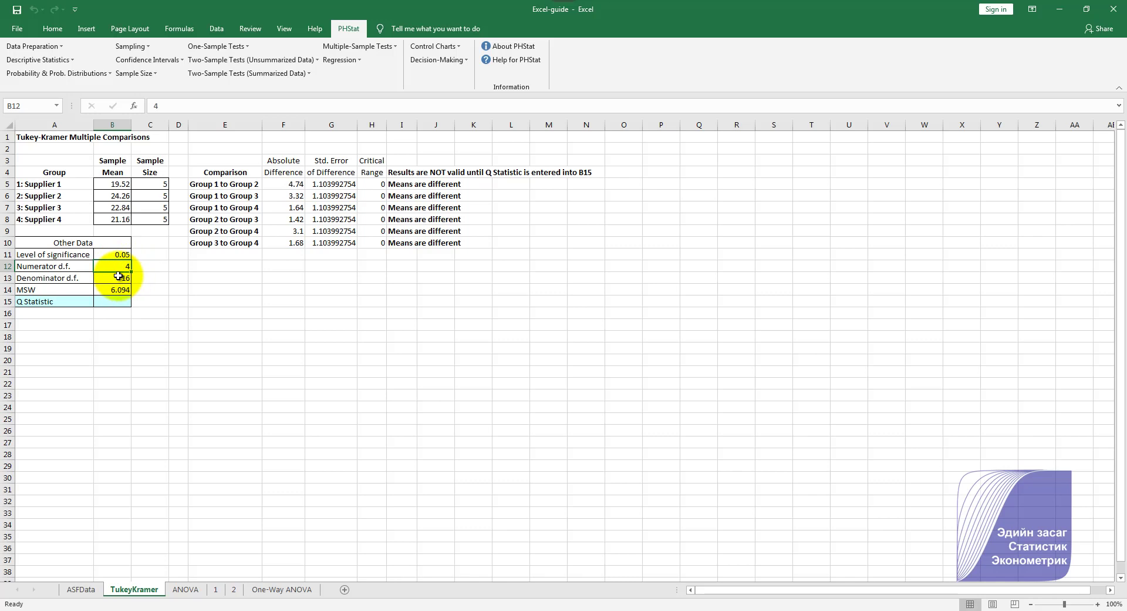
{"action": "left_click", "coordinate": [119, 276]}
{"action": "left_click", "coordinate": [114, 265]}
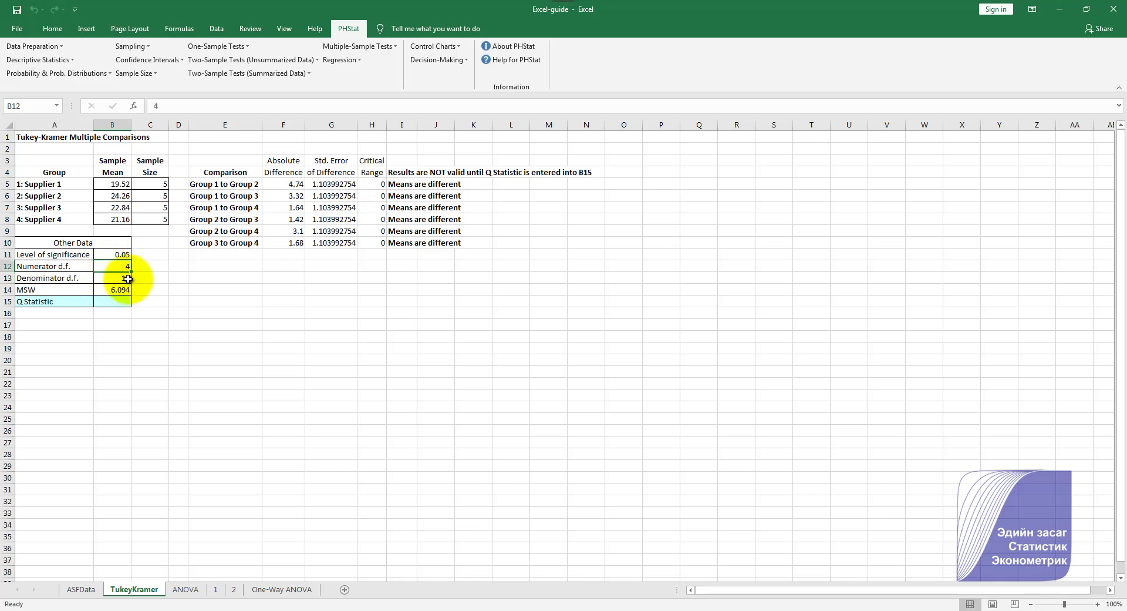
{"action": "left_click", "coordinate": [128, 278]}
Look up the Studentized Range value for 4 and 16 degrees of freedom in Table E.7 and enter 4.05 as the Q Statistic in B15.
{"action": "key", "text": "alt+Tab"}
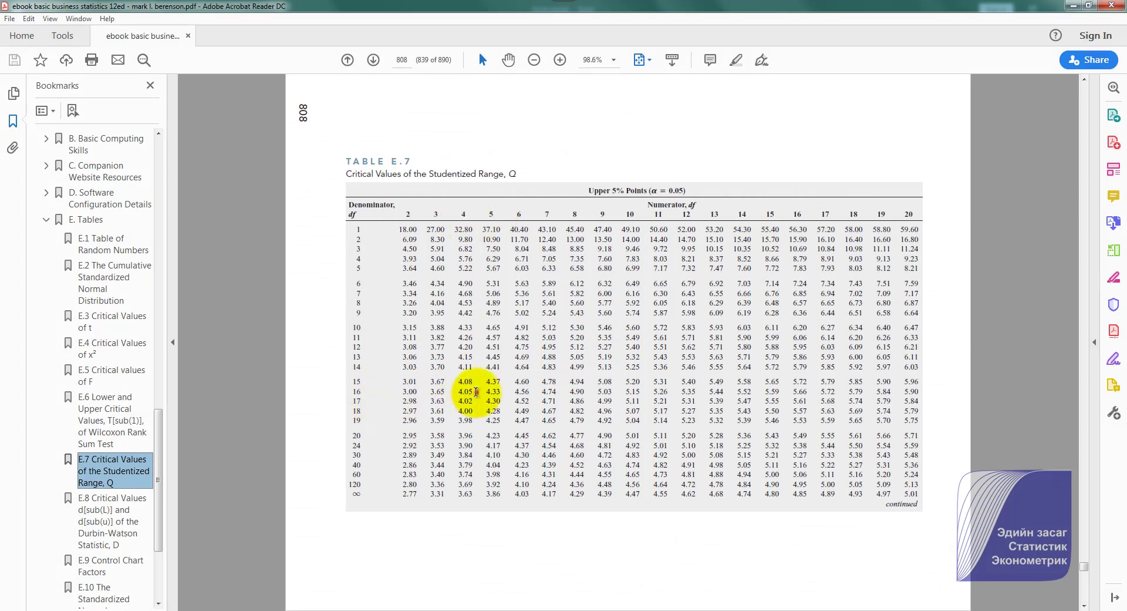
{"action": "double_click", "coordinate": [465, 392]}
{"action": "scroll", "coordinate": [469, 401], "scroll_direction": "up", "scroll_amount": 2, "text": "ctrl"}
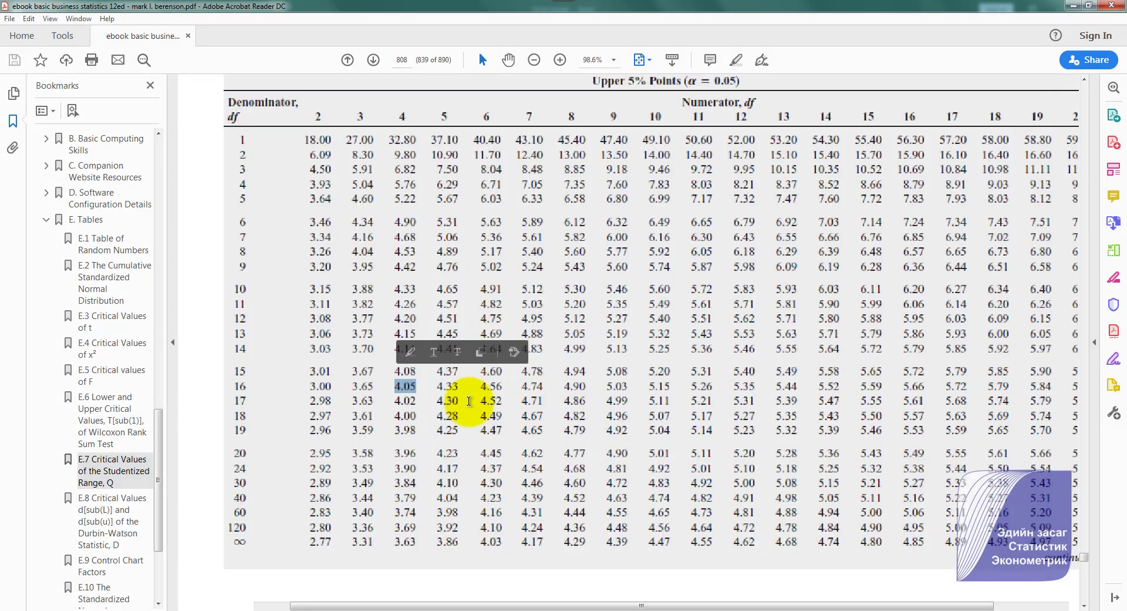
{"action": "left_click", "coordinate": [407, 387]}
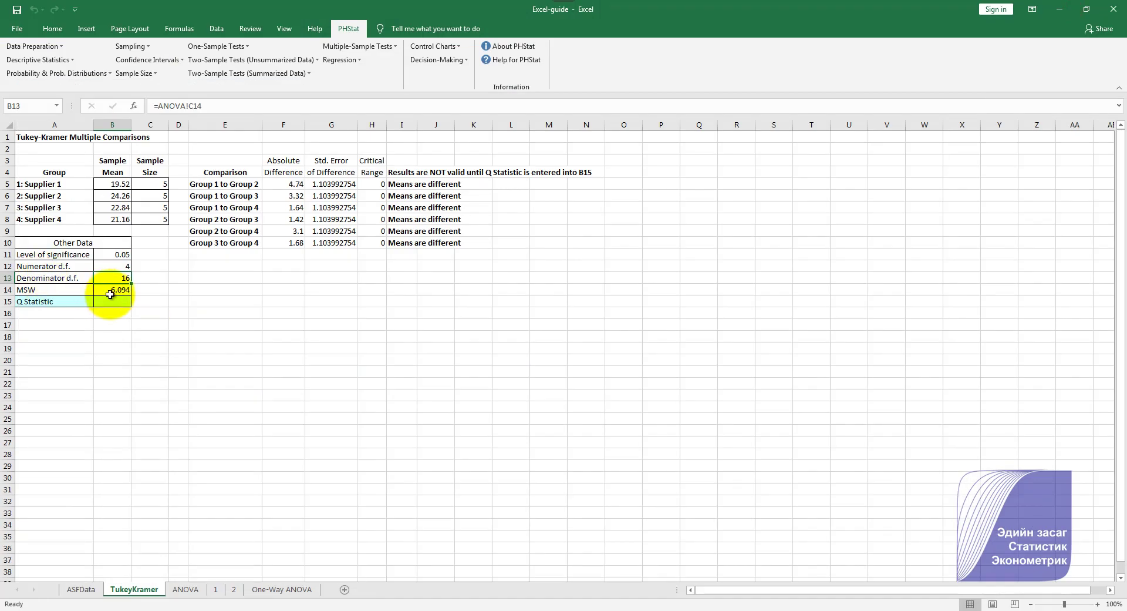
{"action": "left_click", "coordinate": [111, 292]}
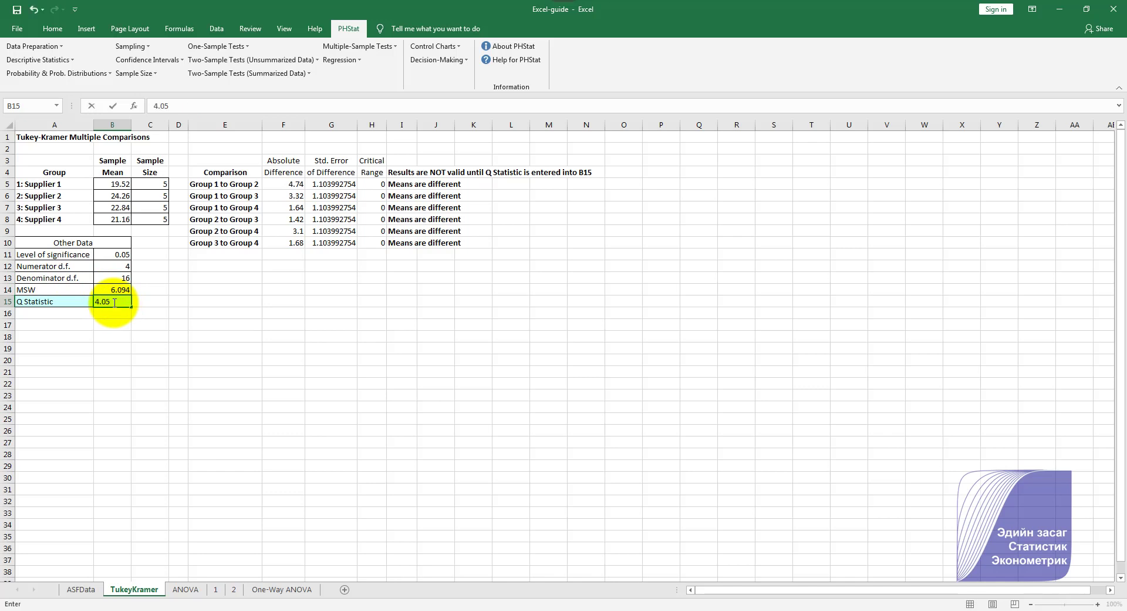
{"action": "key", "text": "Return"}
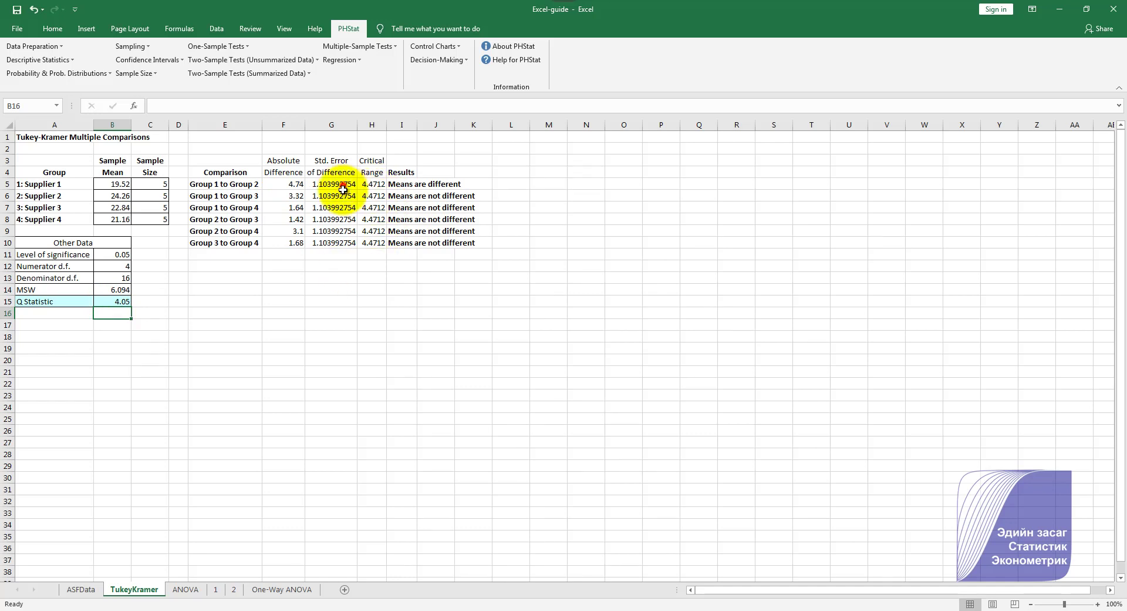
Review the standard errors in G5:G10 and compare the absolute differences in F5:F10 with the critical ranges in H5:H10.
{"action": "left_click_drag", "start_coordinate": [343, 189], "coordinate": [349, 241]}
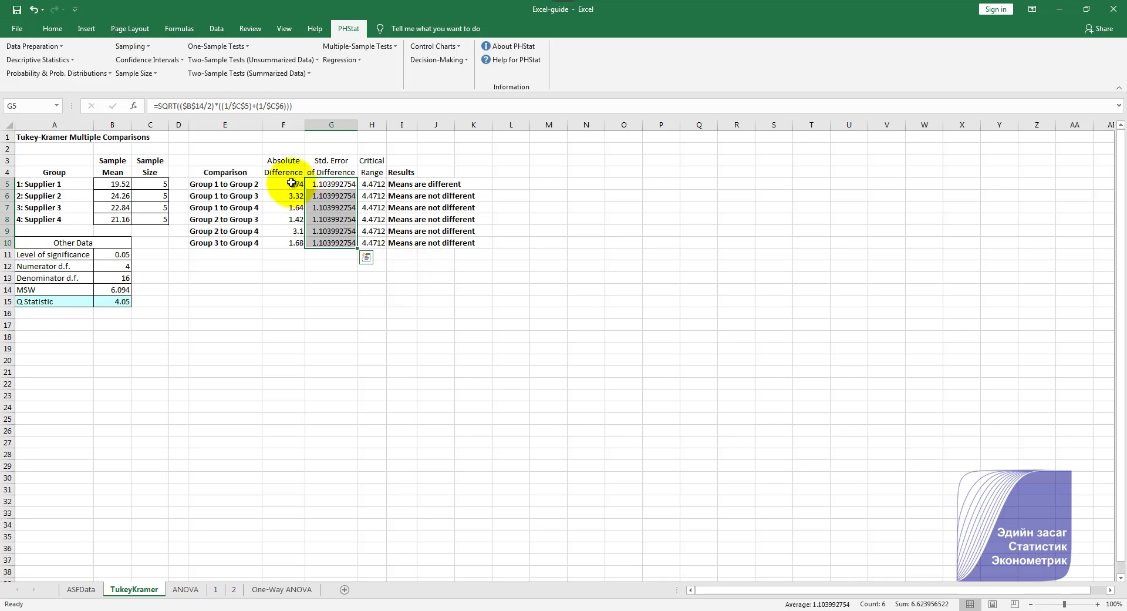
{"action": "left_click_drag", "start_coordinate": [292, 183], "coordinate": [291, 243]}
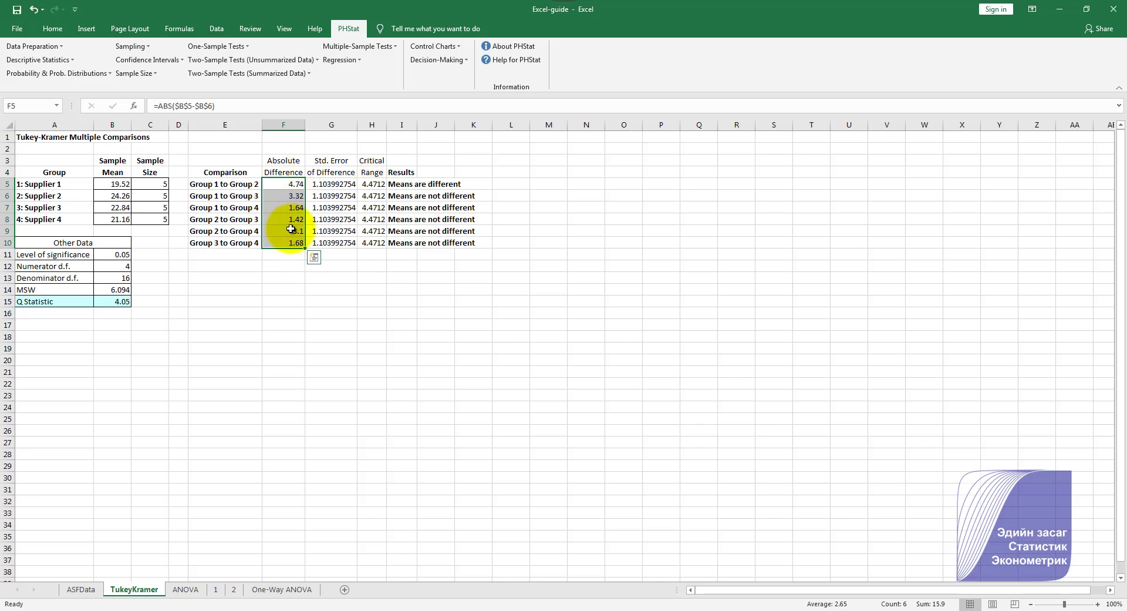
{"action": "left_click_drag", "start_coordinate": [372, 184], "coordinate": [381, 233]}
{"action": "left_click_drag", "start_coordinate": [289, 196], "coordinate": [296, 239]}
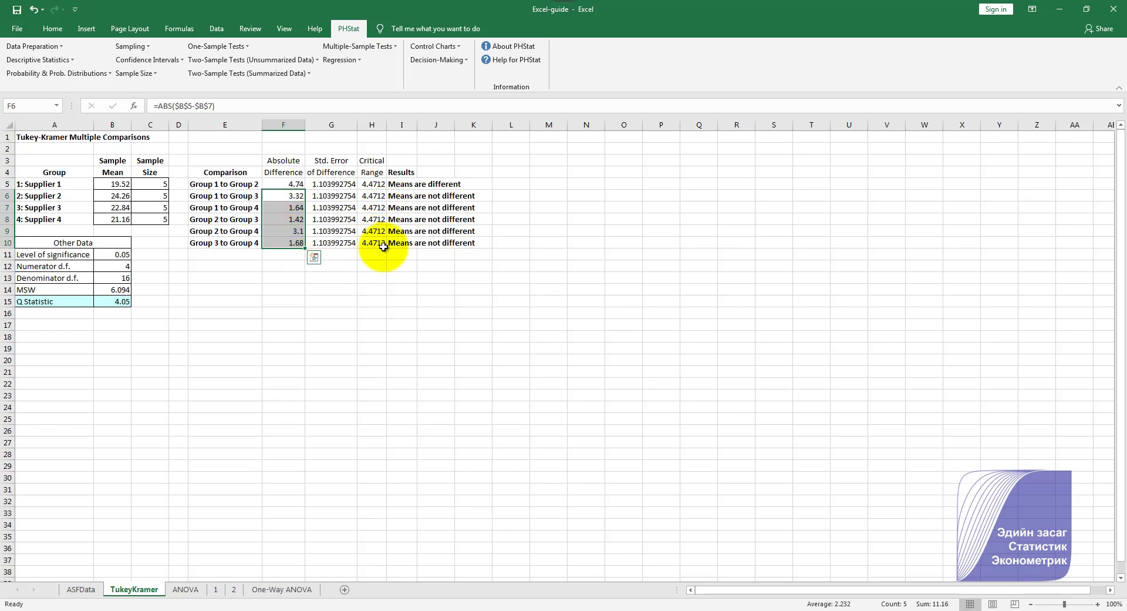
{"action": "left_click", "coordinate": [299, 185]}
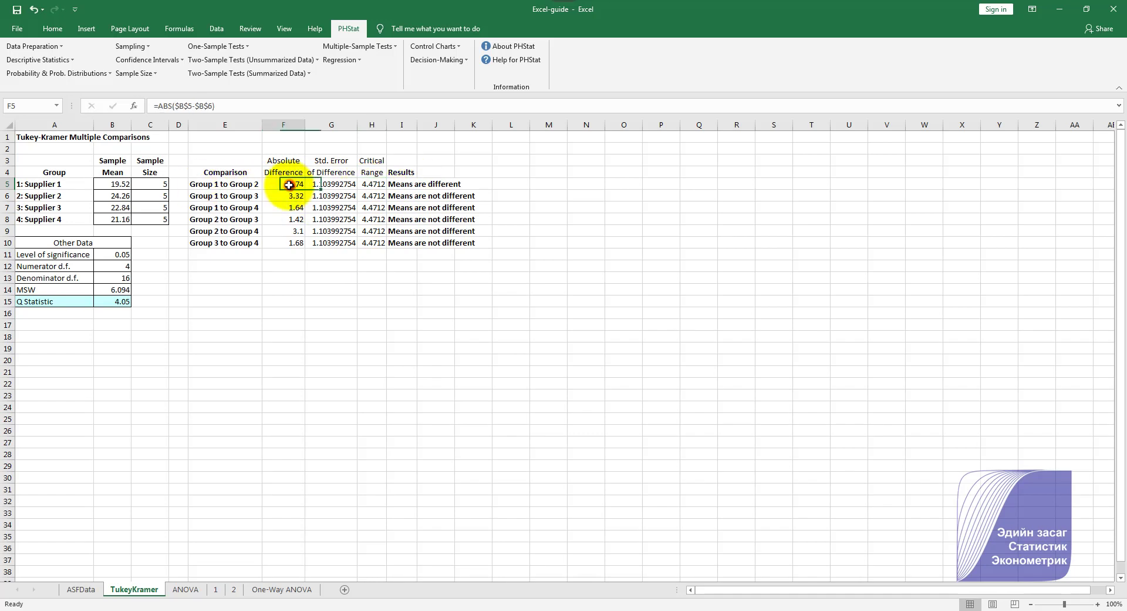
{"action": "left_click", "coordinate": [371, 184]}
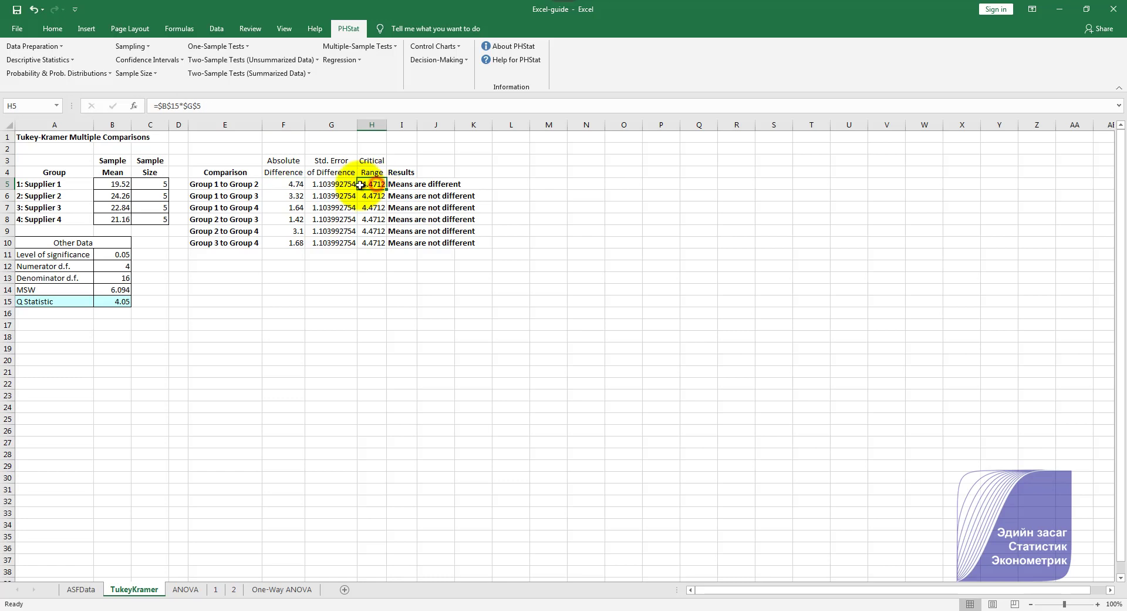
{"action": "left_click", "coordinate": [298, 185]}
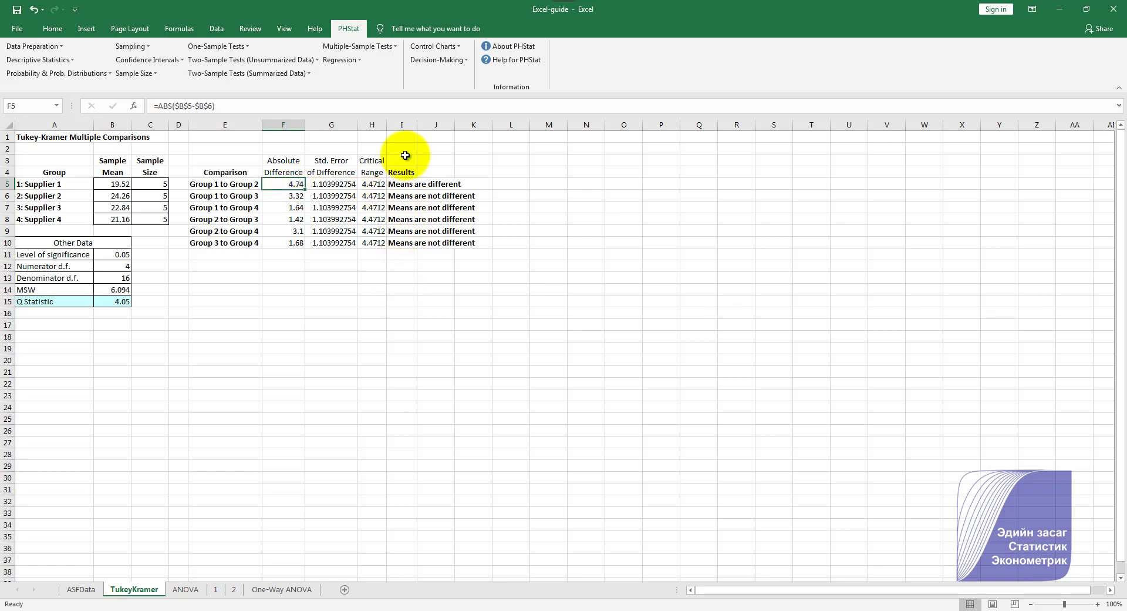
Widen columns H and I of the TukeyKramer sheet and inspect the IF formula in I5 without changing it.
{"action": "left_click_drag", "start_coordinate": [387, 123], "coordinate": [411, 182]}
{"action": "double_click", "coordinate": [411, 184]}
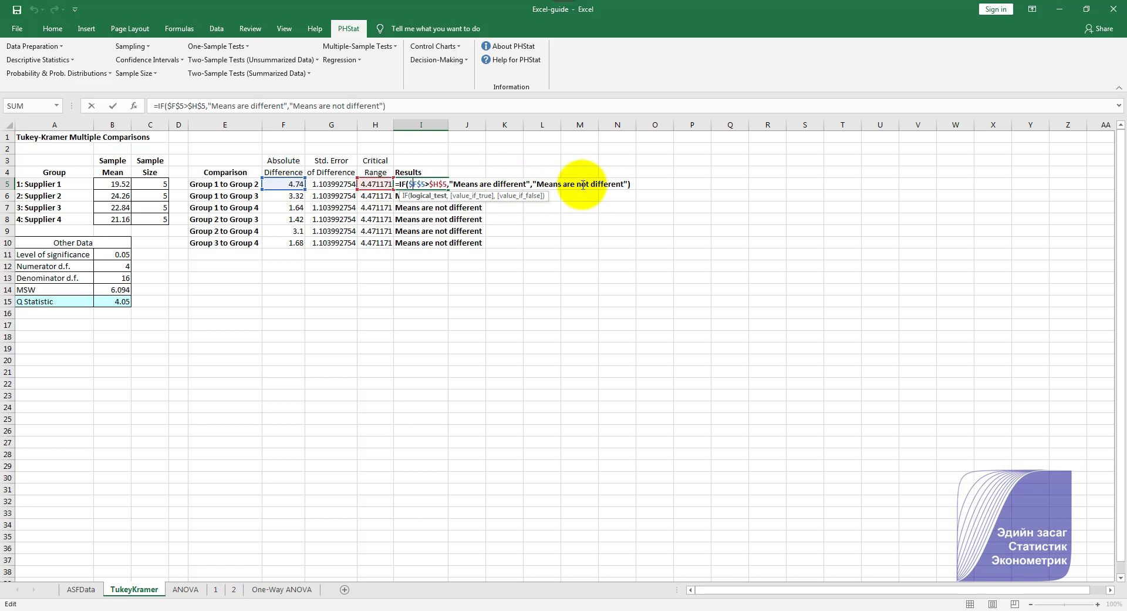
{"action": "key", "text": "Return"}
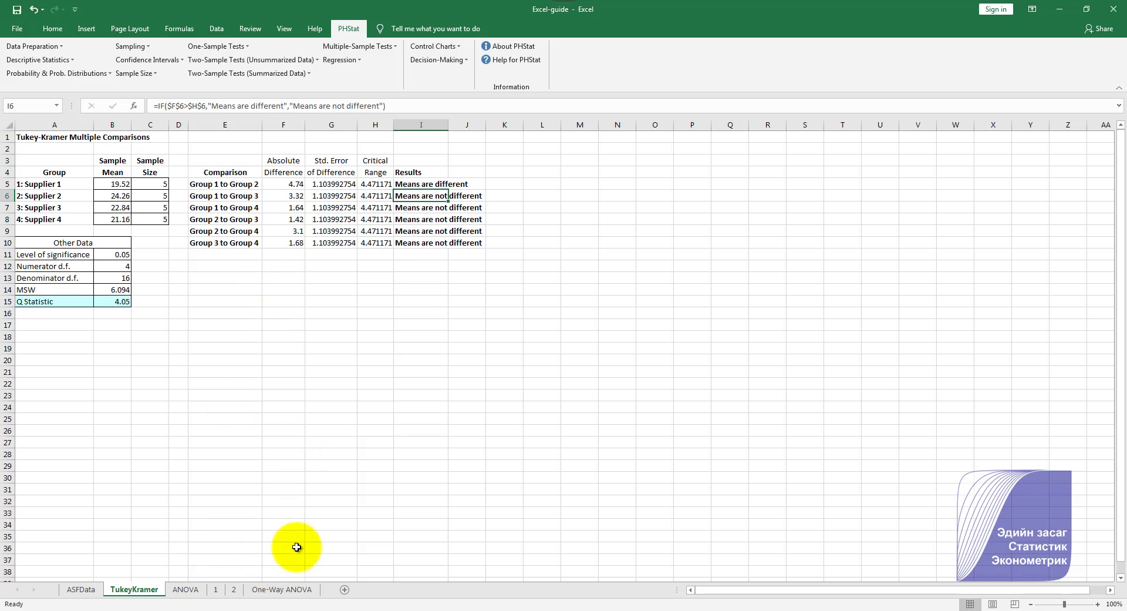
Examine the Supplier 1 and Supplier 2 columns in the One-Way ANOVA sheet and return to the Tukey-Kramer results.
{"action": "left_click", "coordinate": [297, 589]}
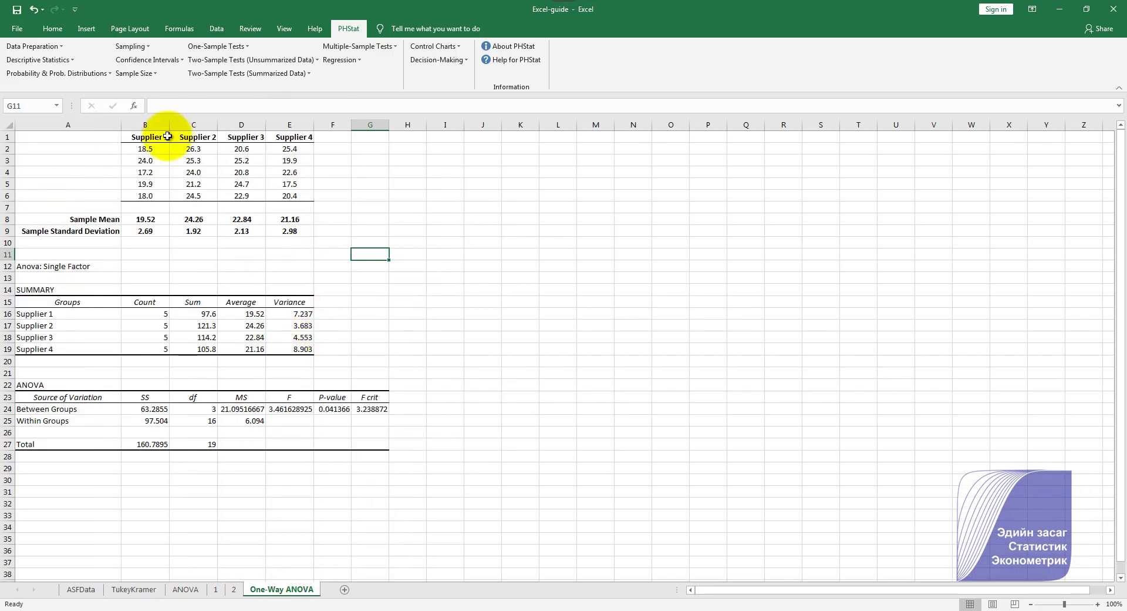
{"action": "left_click", "coordinate": [150, 136]}
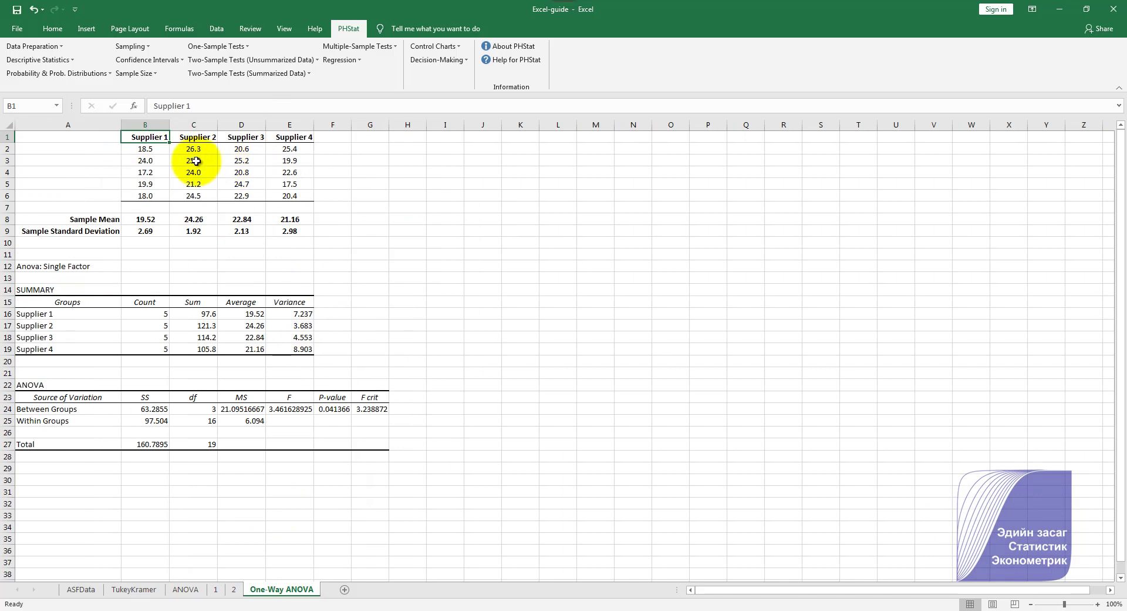
{"action": "left_click", "coordinate": [194, 138], "text": "shift"}
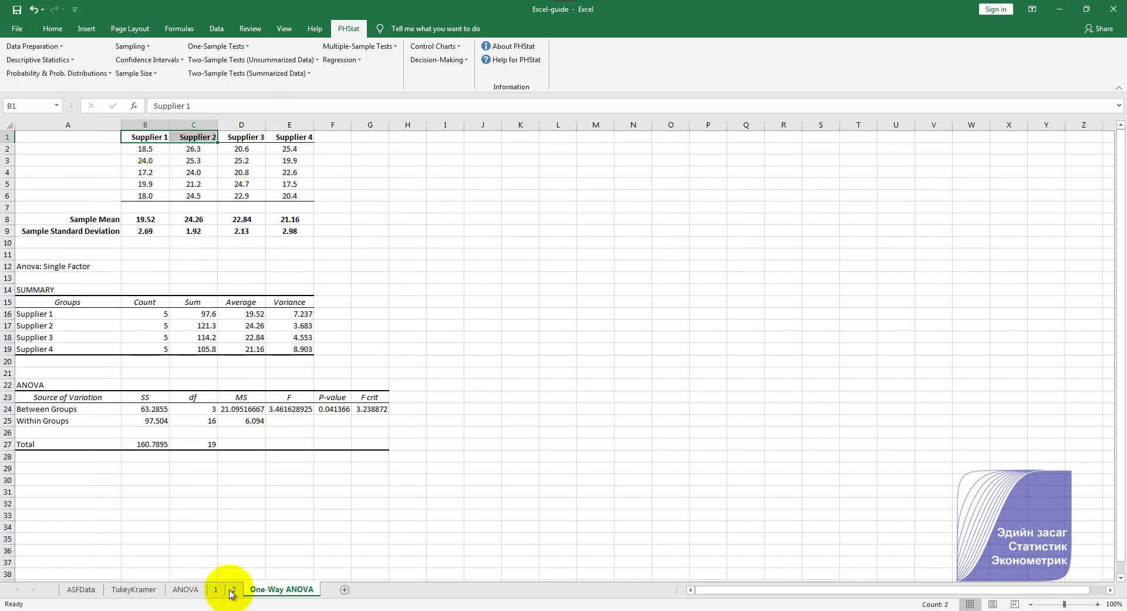
{"action": "left_click", "coordinate": [193, 136]}
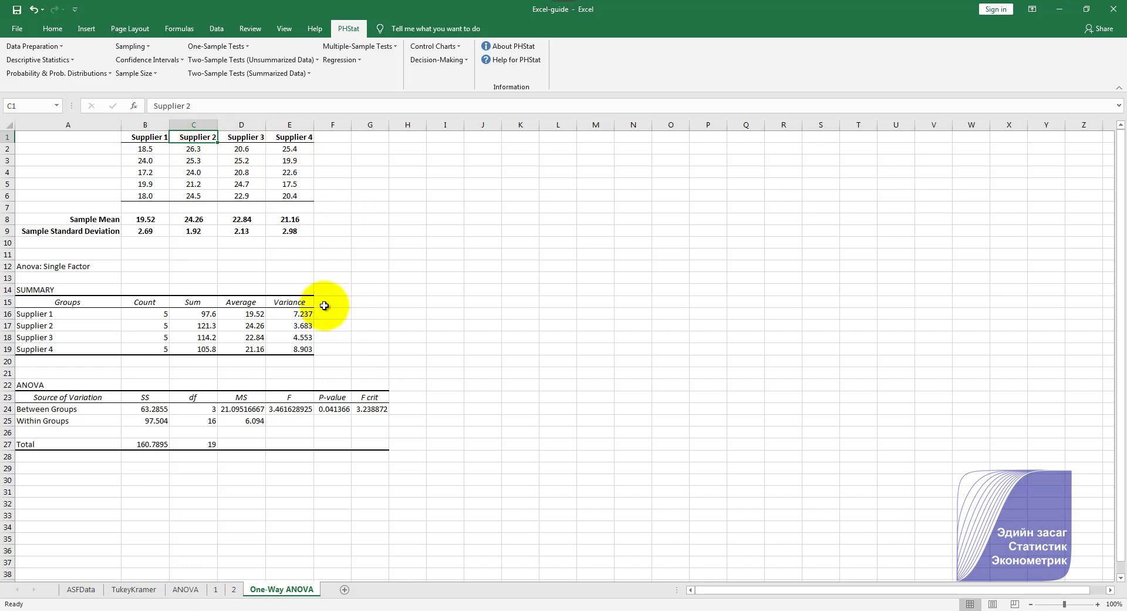
{"action": "left_click", "coordinate": [134, 589]}
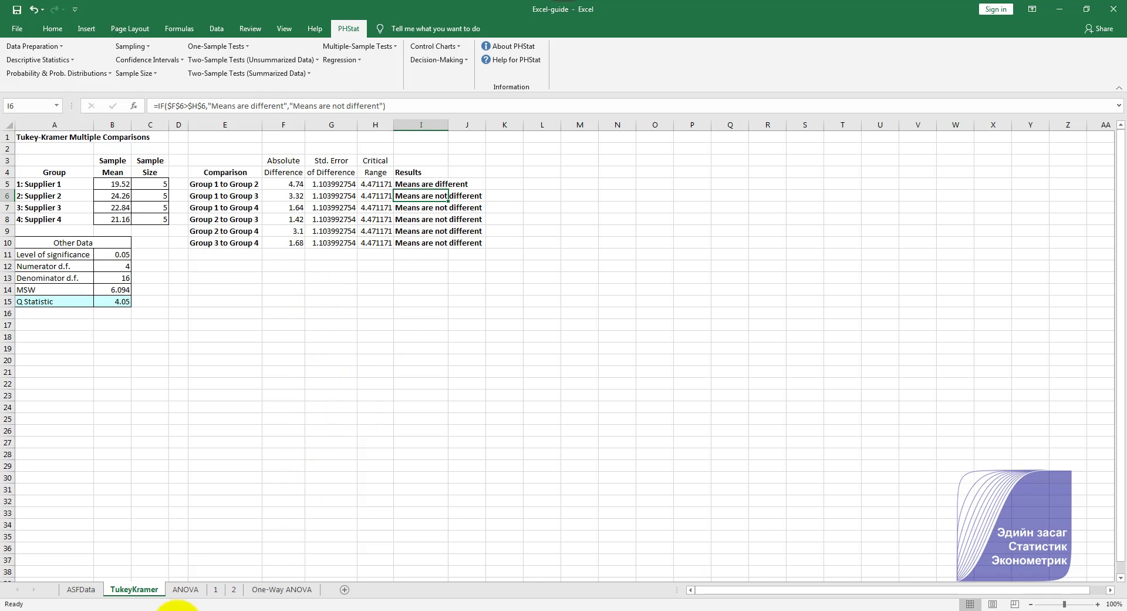
{"action": "left_click", "coordinate": [1073, 567]}
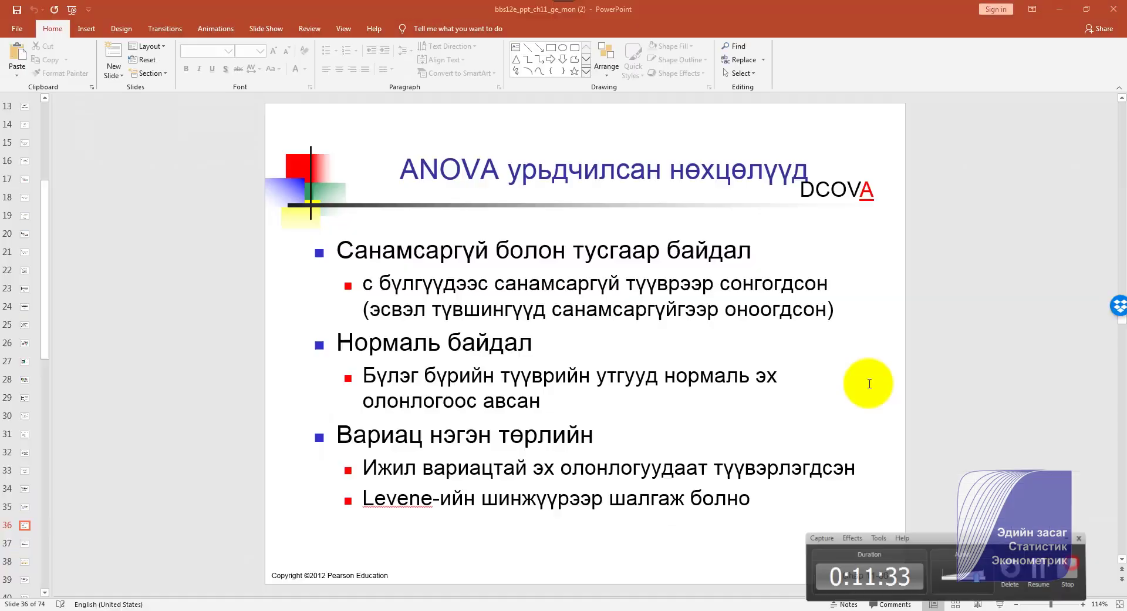
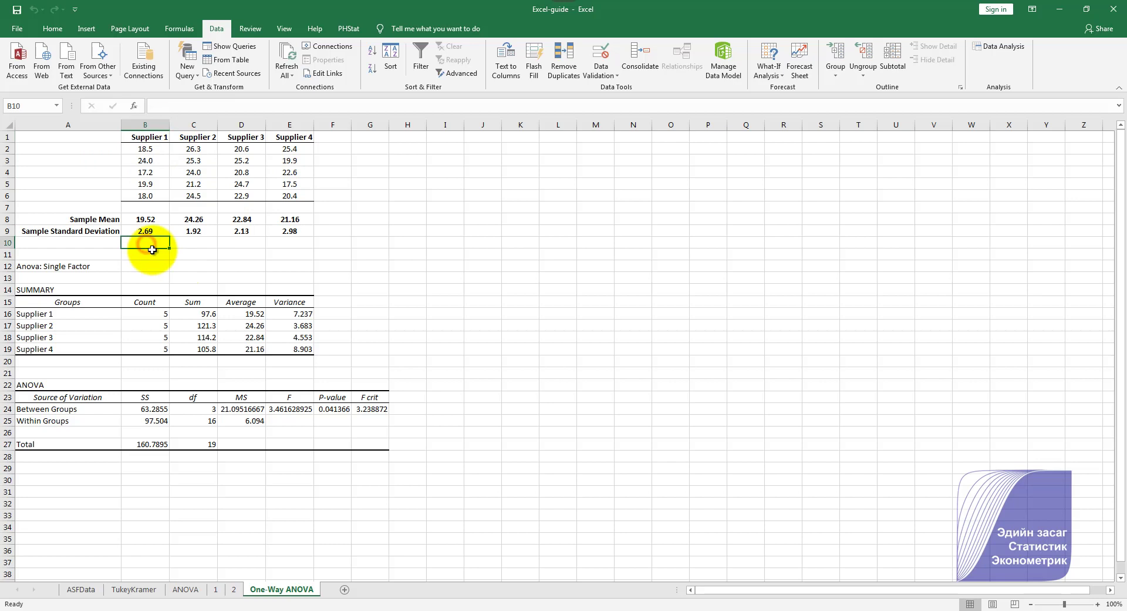
Label cell A10 of the One-Way ANOVA sheet "Median" and make the label right-aligned and bold.
{"action": "left_click", "coordinate": [150, 253]}
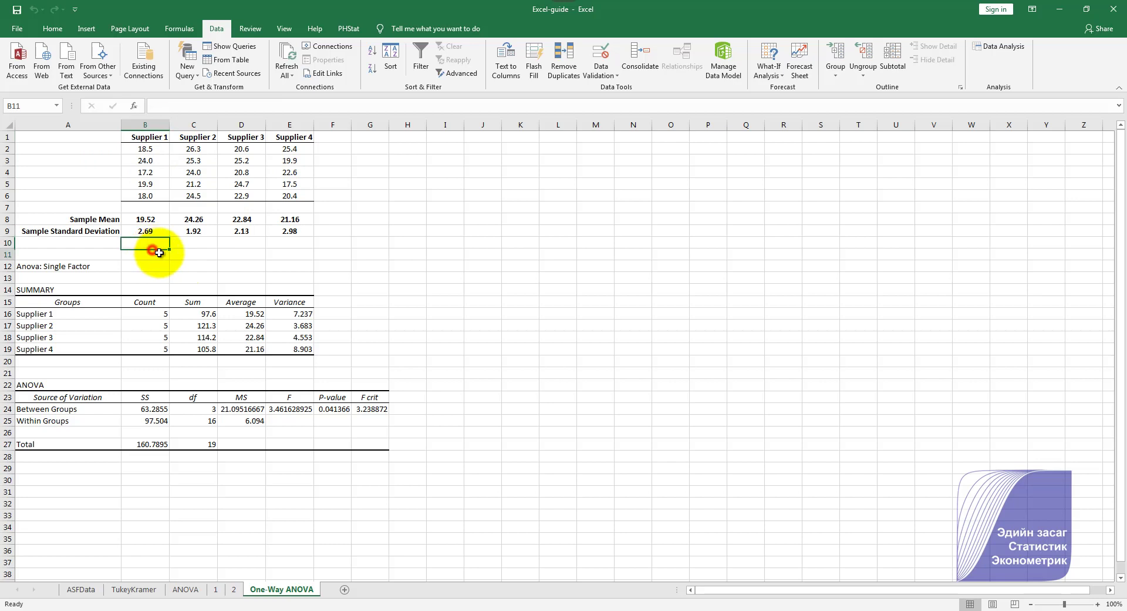
{"action": "left_click", "coordinate": [87, 245]}
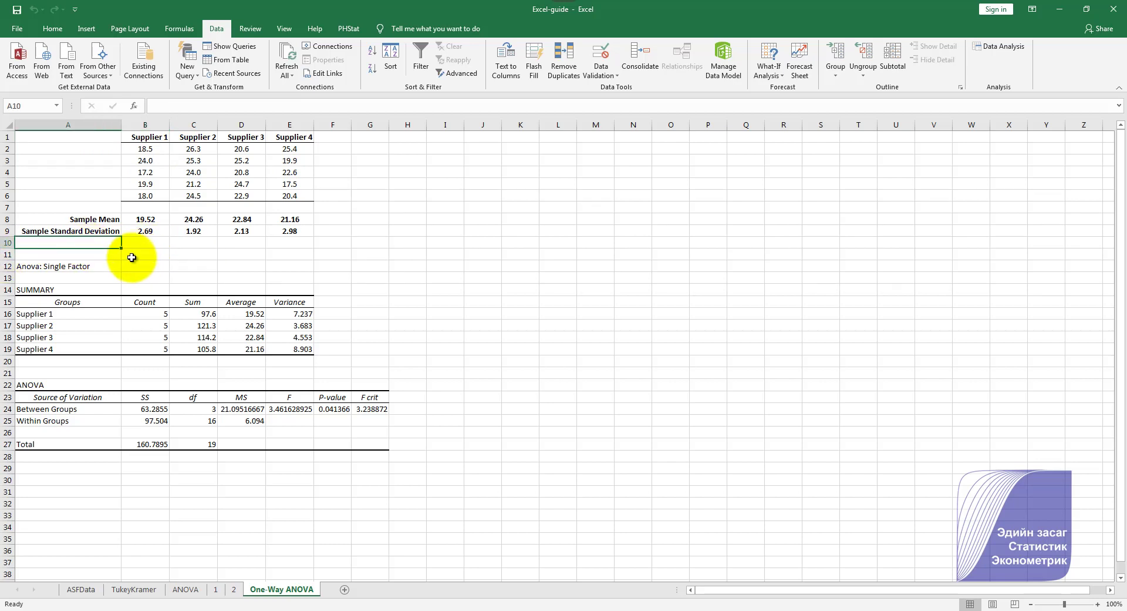
{"action": "type", "text": "T"}
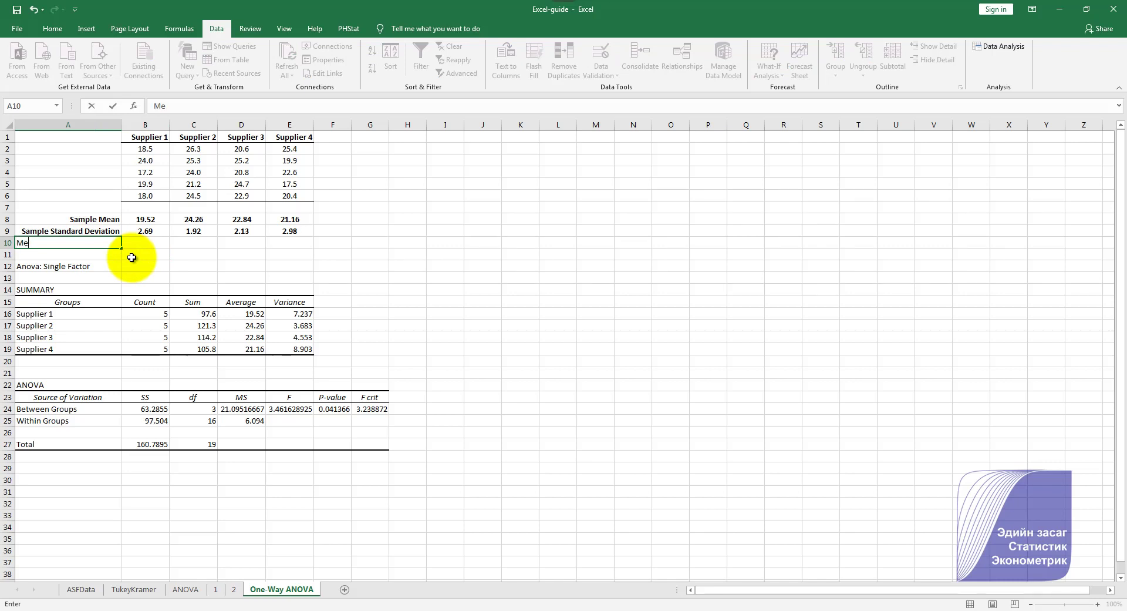
{"action": "key", "text": "ctrl+Return"}
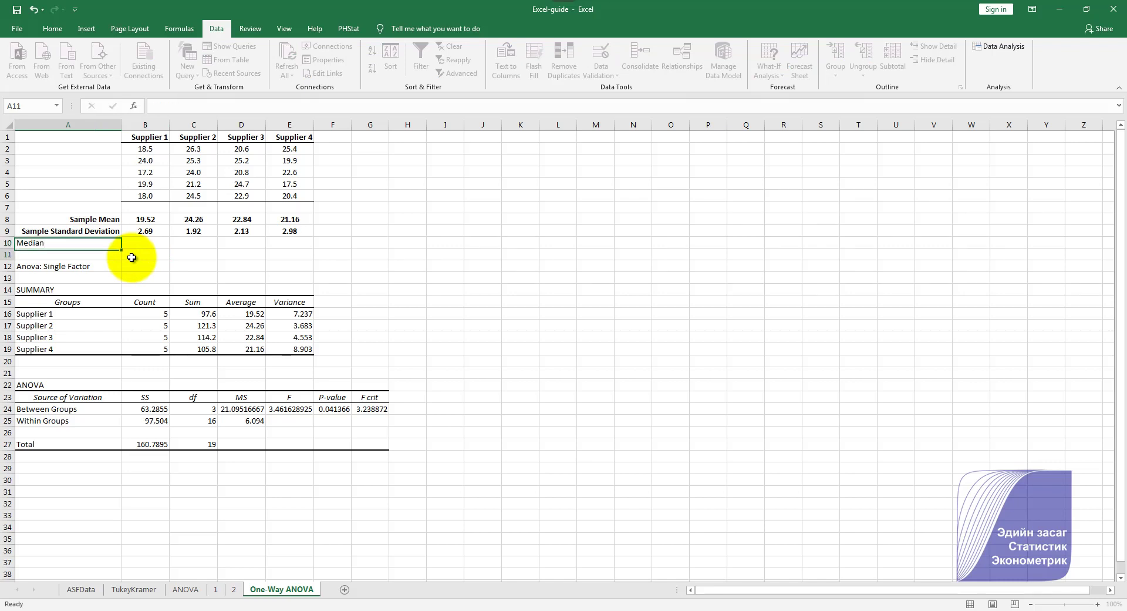
{"action": "left_click", "coordinate": [52, 29]}
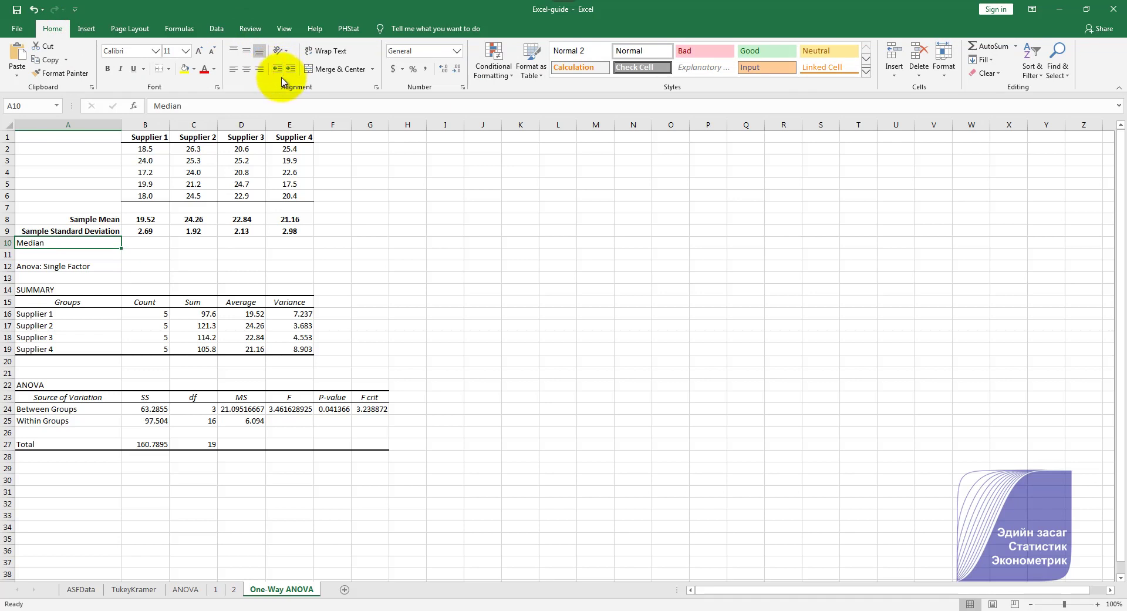
{"action": "left_click", "coordinate": [261, 72]}
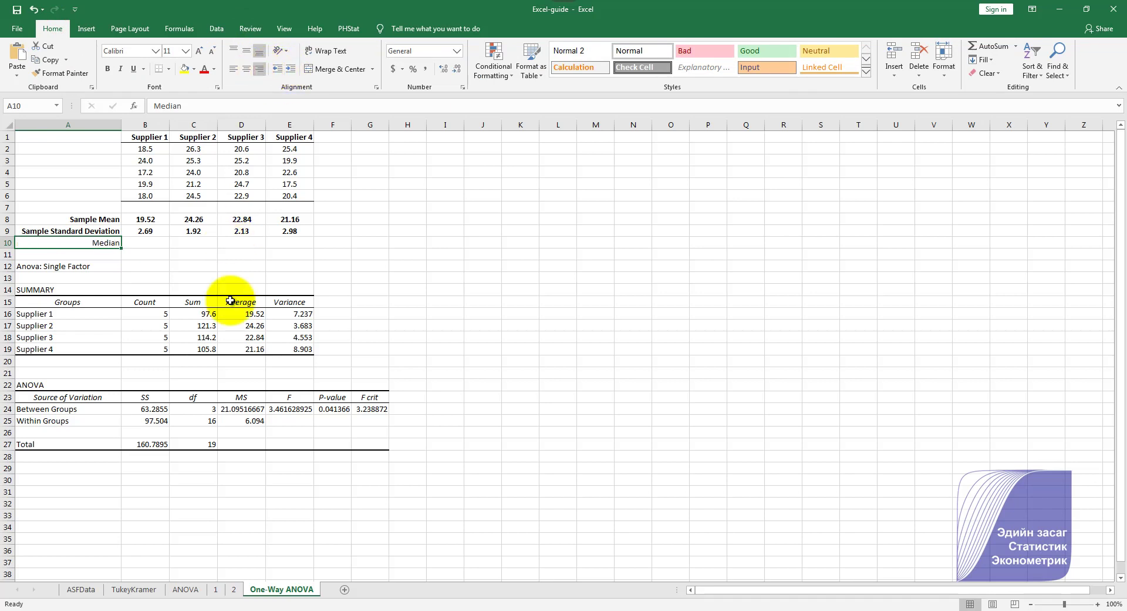
Calculate Supplier 1's median in B10 with the formula =MEDIAN(B2:B6).
{"action": "left_click", "coordinate": [151, 241]}
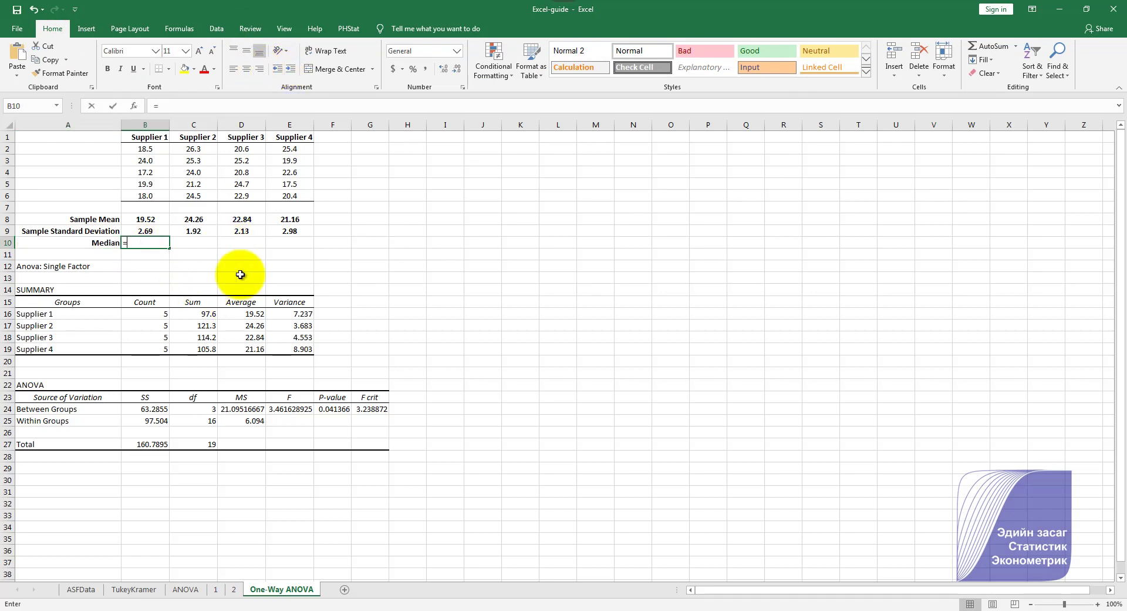
{"action": "type", "text": "=mad"}
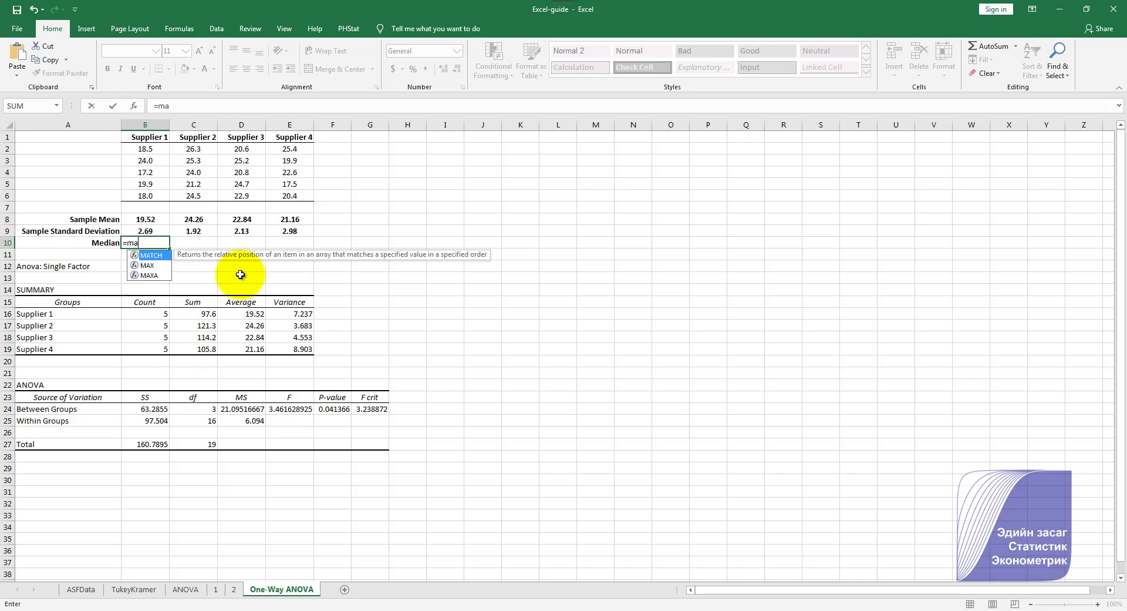
{"action": "key", "text": "BackSpace"}
{"action": "key", "text": "BackSpace"}
{"action": "type", "text": "e"}
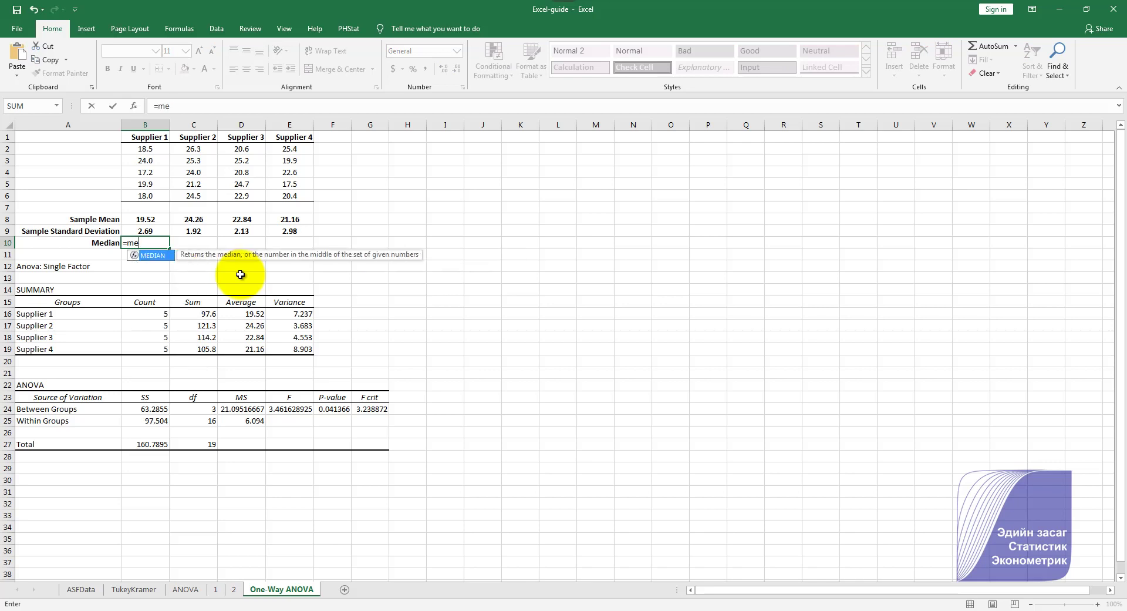
{"action": "type", "text": "dian("}
{"action": "left_click_drag", "start_coordinate": [154, 152], "coordinate": [156, 202]}
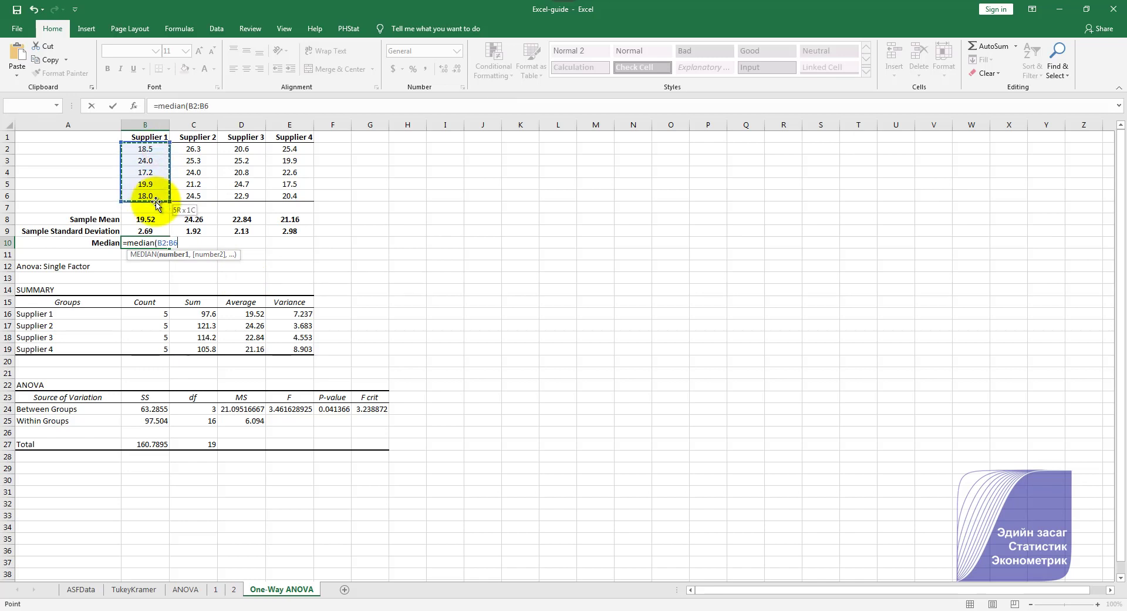
{"action": "key", "text": "Return"}
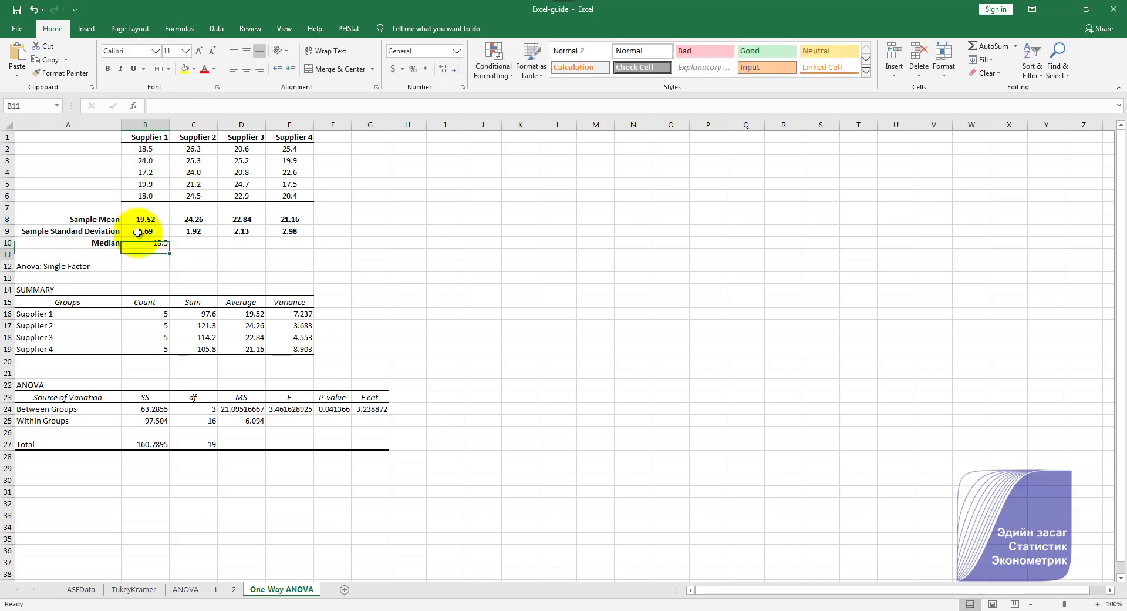
Extend the median formula from B10 across to E10 and format the four medians as centered and bold.
{"action": "left_click", "coordinate": [143, 243]}
{"action": "left_click_drag", "start_coordinate": [169, 247], "coordinate": [297, 245]}
{"action": "left_click", "coordinate": [246, 51]}
{"action": "left_click", "coordinate": [246, 69]}
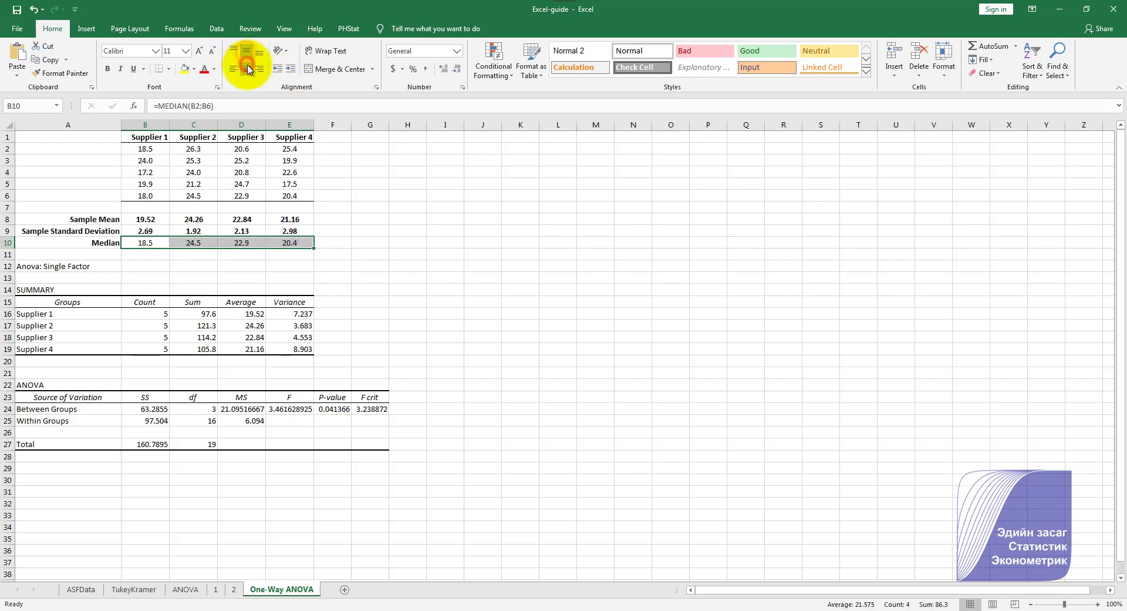
{"action": "left_click", "coordinate": [369, 279]}
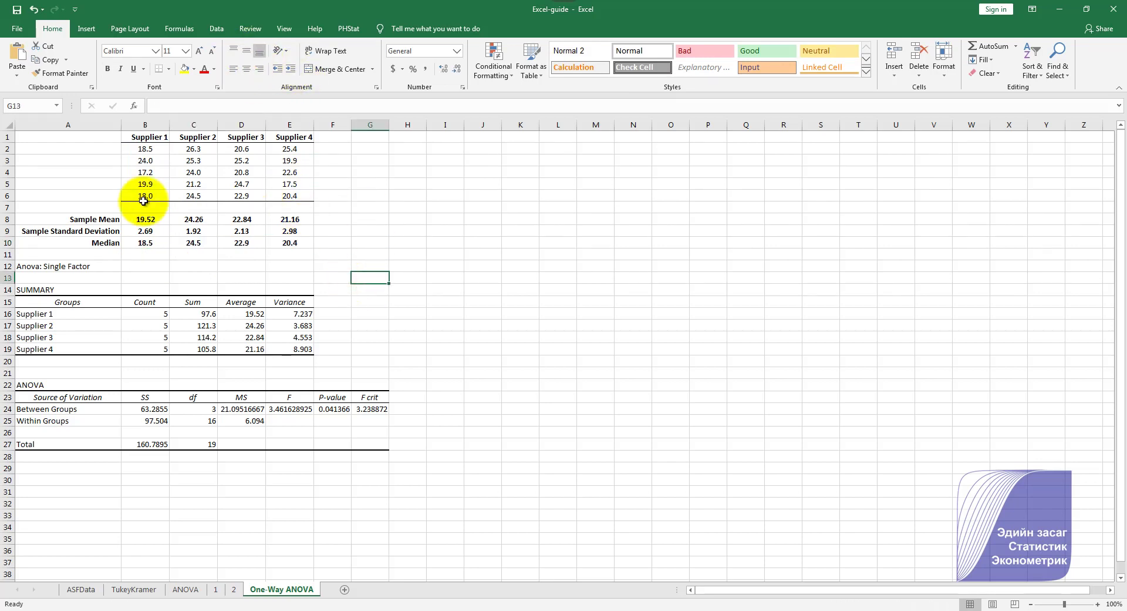
Copy the four supplier headings from B1:E1 to I1:L1 and widen columns I to L to fit them.
{"action": "left_click_drag", "start_coordinate": [147, 137], "coordinate": [282, 137]}
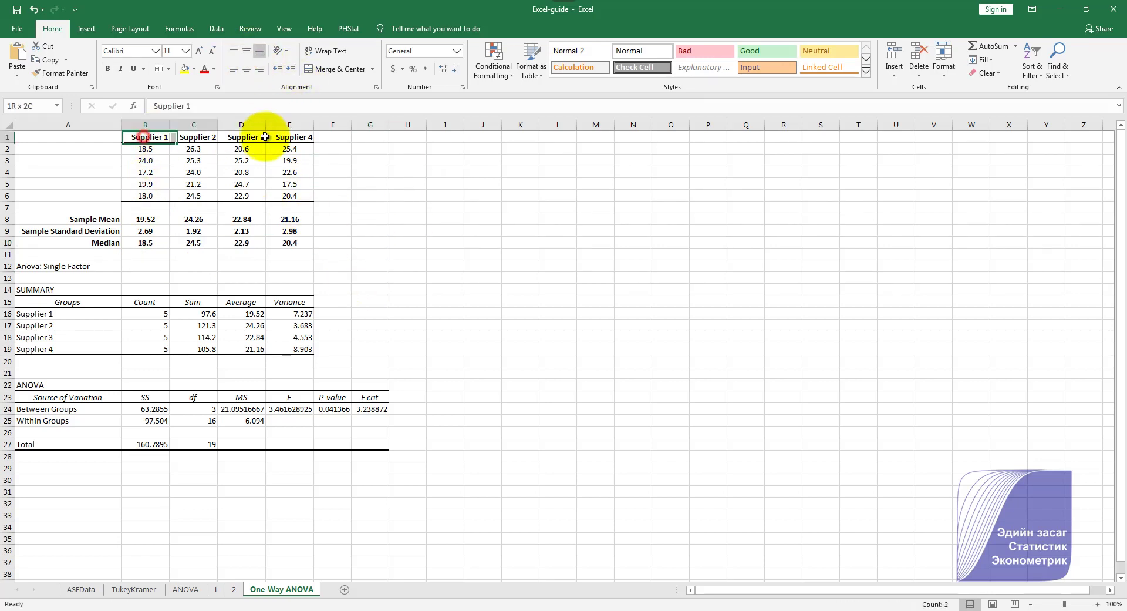
{"action": "key", "text": "ctrl+c"}
{"action": "left_click", "coordinate": [453, 137]}
{"action": "key", "text": "ctrl+v"}
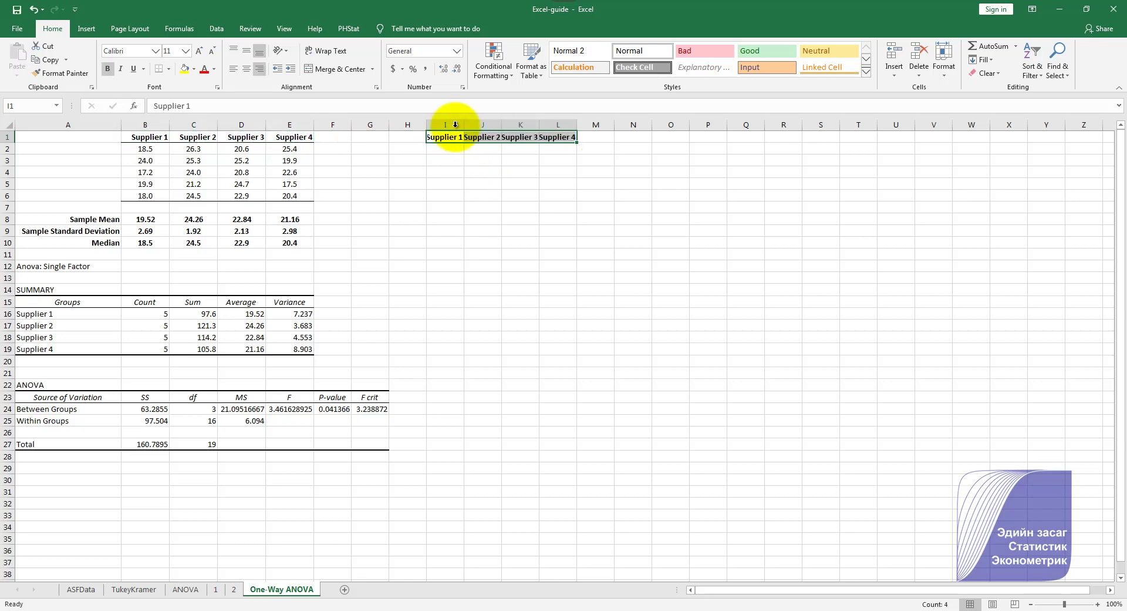
{"action": "left_click_drag", "start_coordinate": [447, 122], "coordinate": [590, 121]}
{"action": "left_click", "coordinate": [543, 182]}
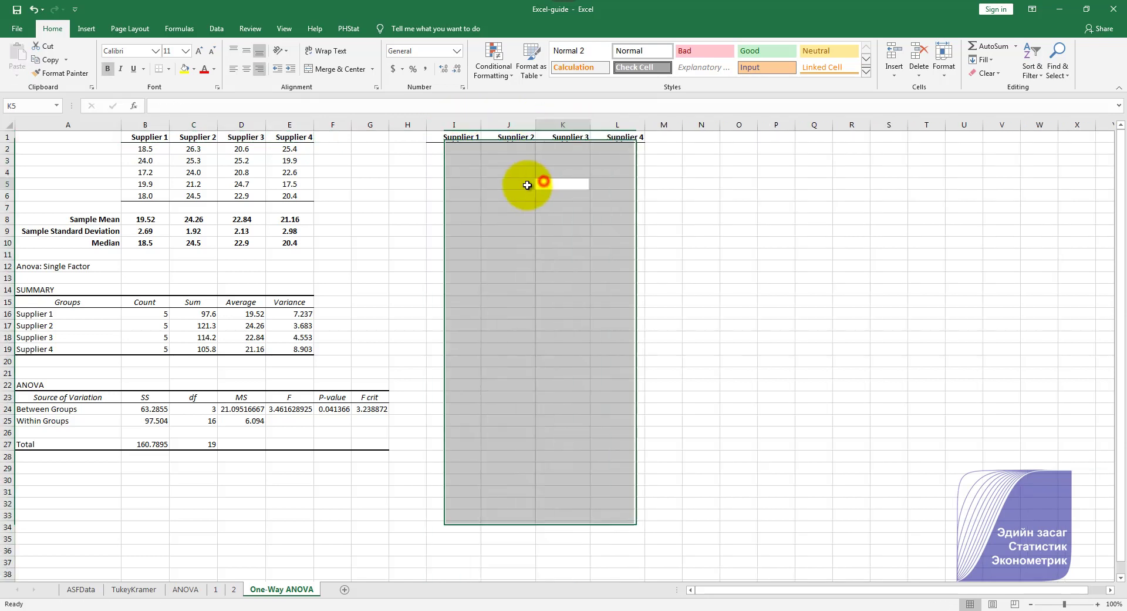
{"action": "left_click_drag", "start_coordinate": [456, 137], "coordinate": [610, 136]}
Compute Supplier 1's deviations from its median by entering =B2-$B$10 in I2 and filling it down to I6.
{"action": "left_click", "coordinate": [453, 148]}
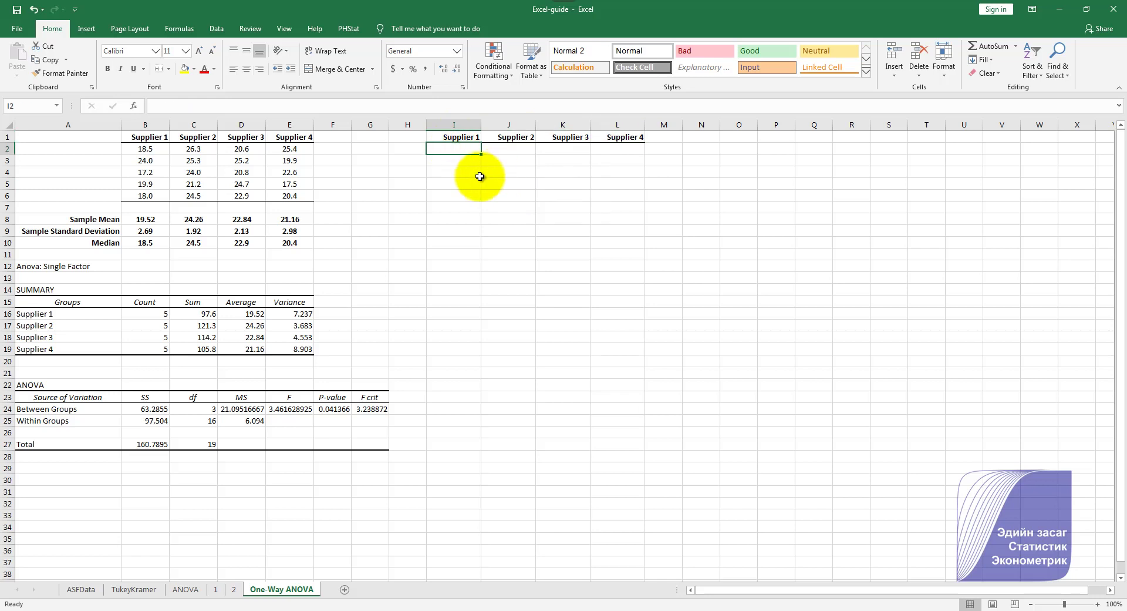
{"action": "type", "text": "="}
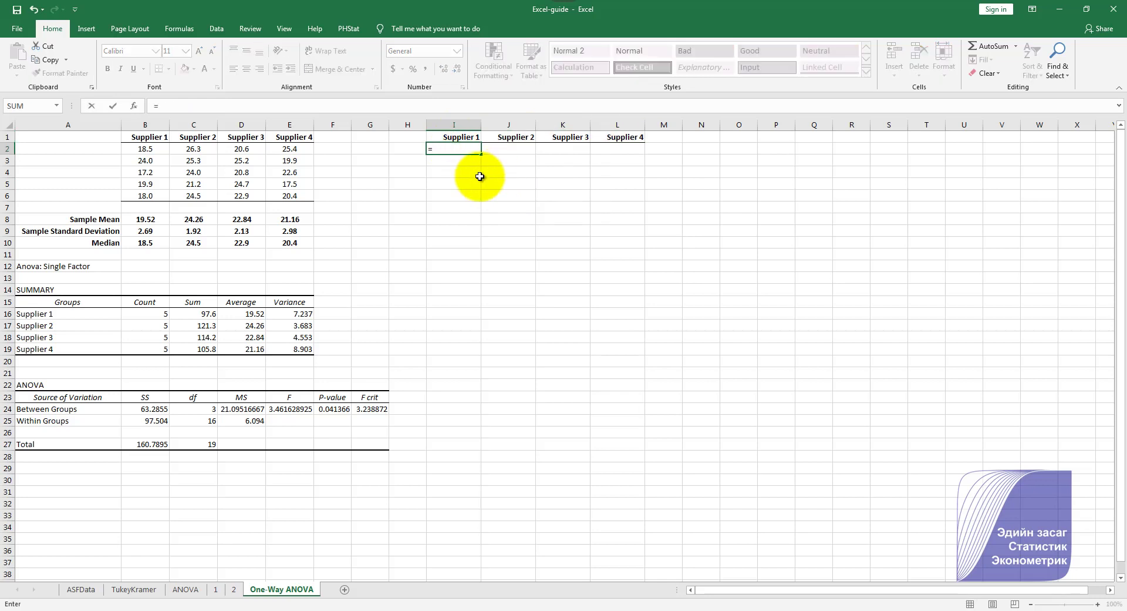
{"action": "left_click", "coordinate": [147, 149]}
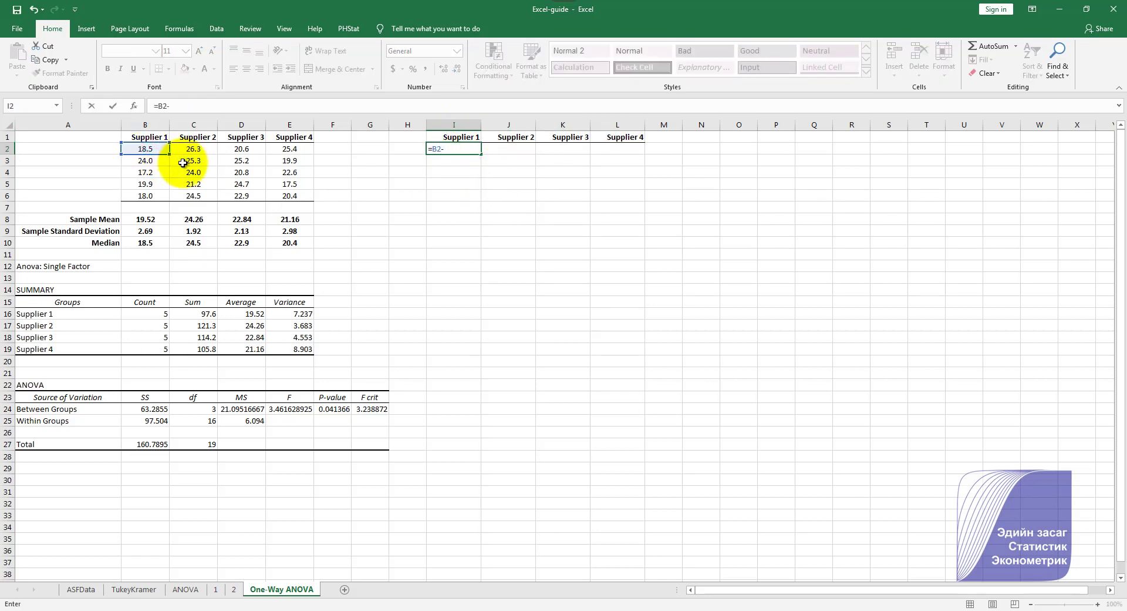
{"action": "type", "text": "-"}
{"action": "left_click", "coordinate": [149, 243]}
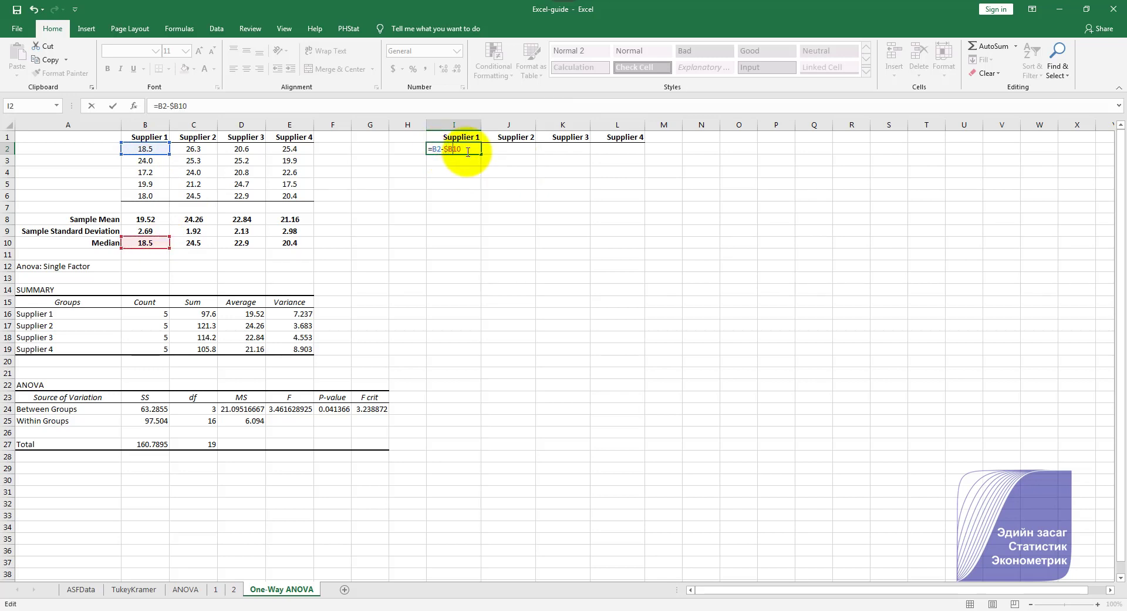
{"action": "key", "text": "ctrl+Return"}
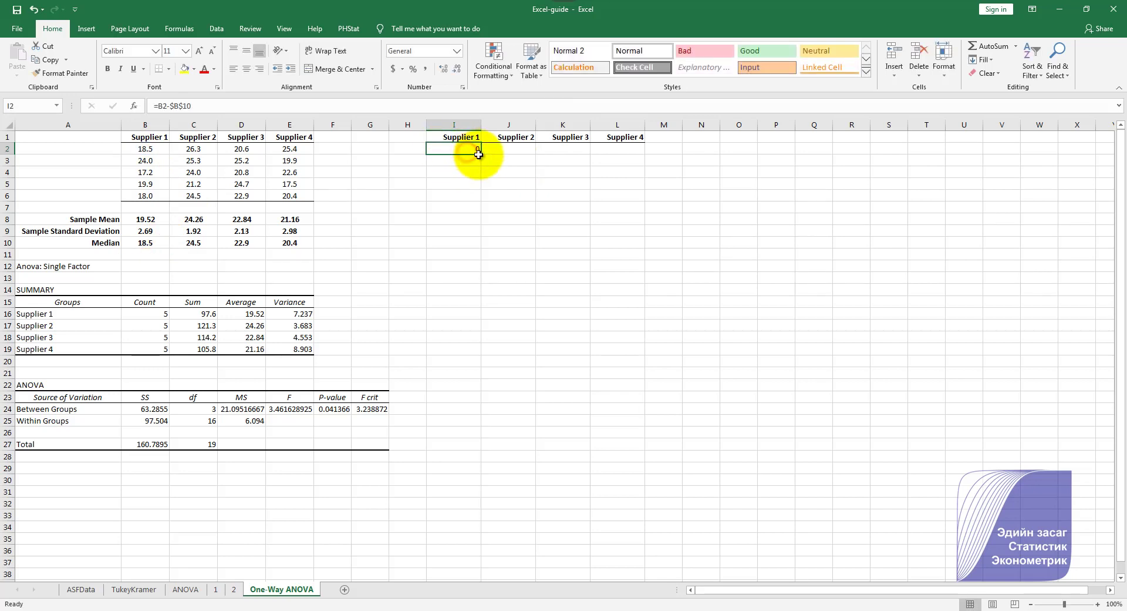
{"action": "left_click_drag", "start_coordinate": [481, 157], "coordinate": [471, 201]}
Enter =C2-C10 in J2 for Supplier 2 and fill the formula across to L2.
{"action": "left_click", "coordinate": [507, 148]}
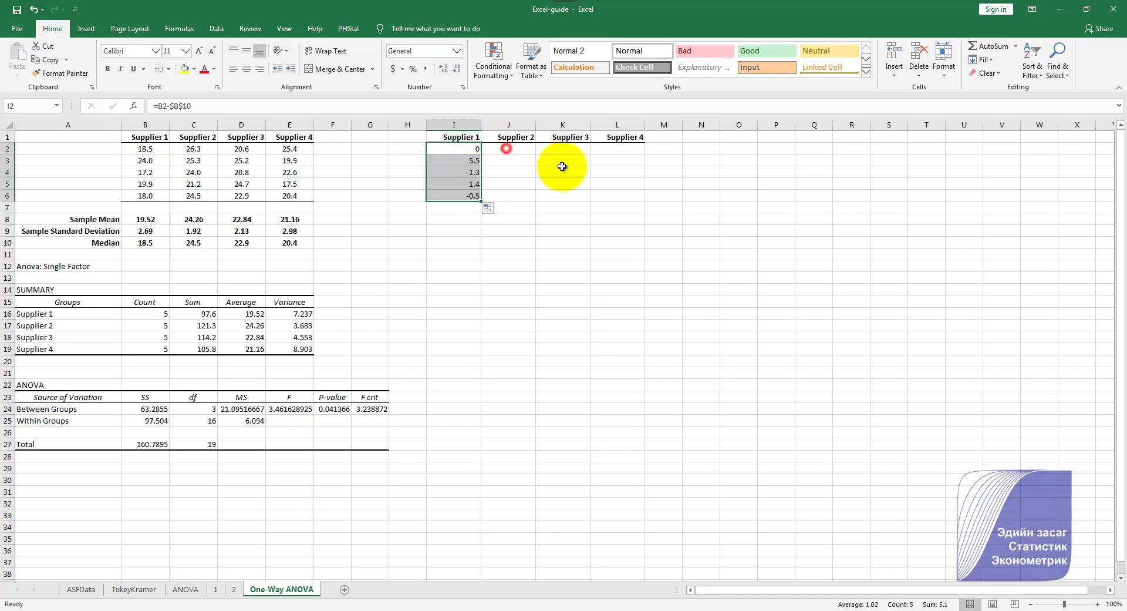
{"action": "type", "text": "="}
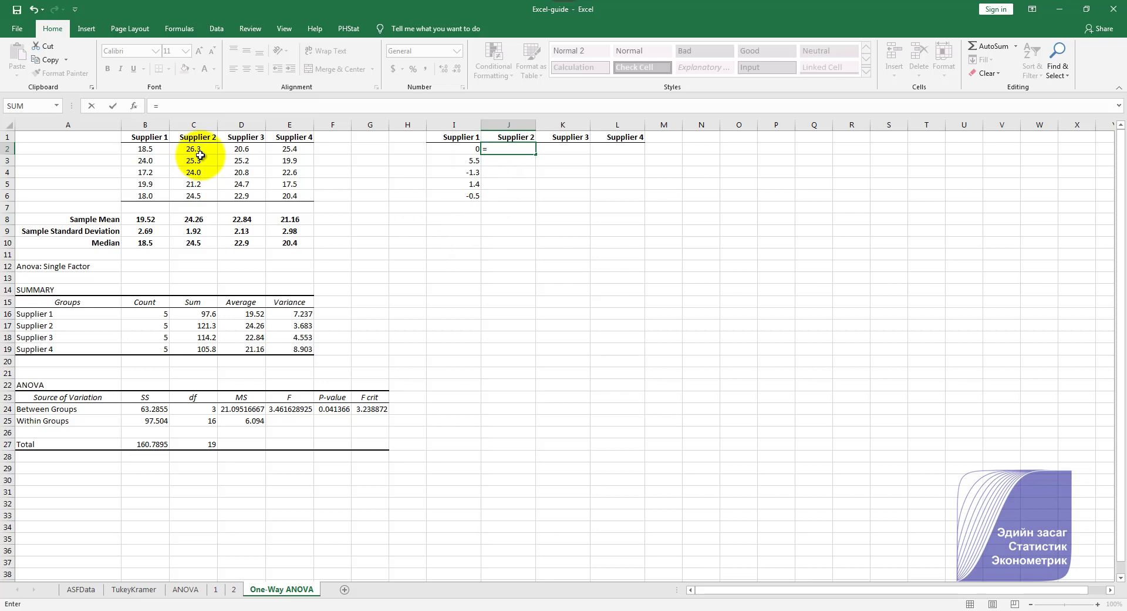
{"action": "type", "text": "C2-"}
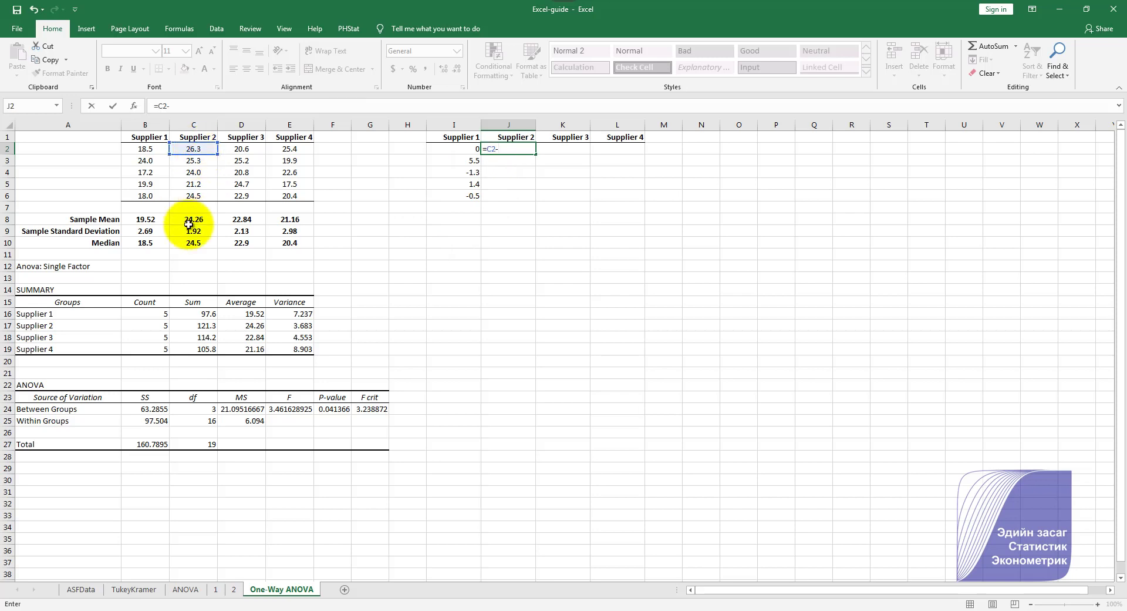
{"action": "left_click", "coordinate": [194, 242]}
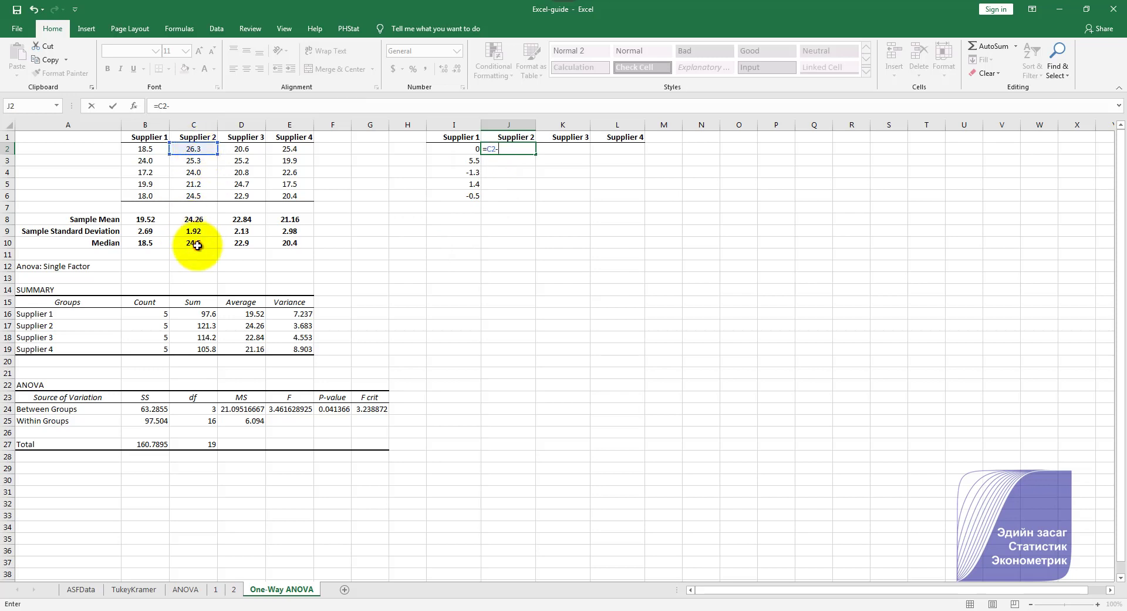
{"action": "left_click", "coordinate": [498, 148]}
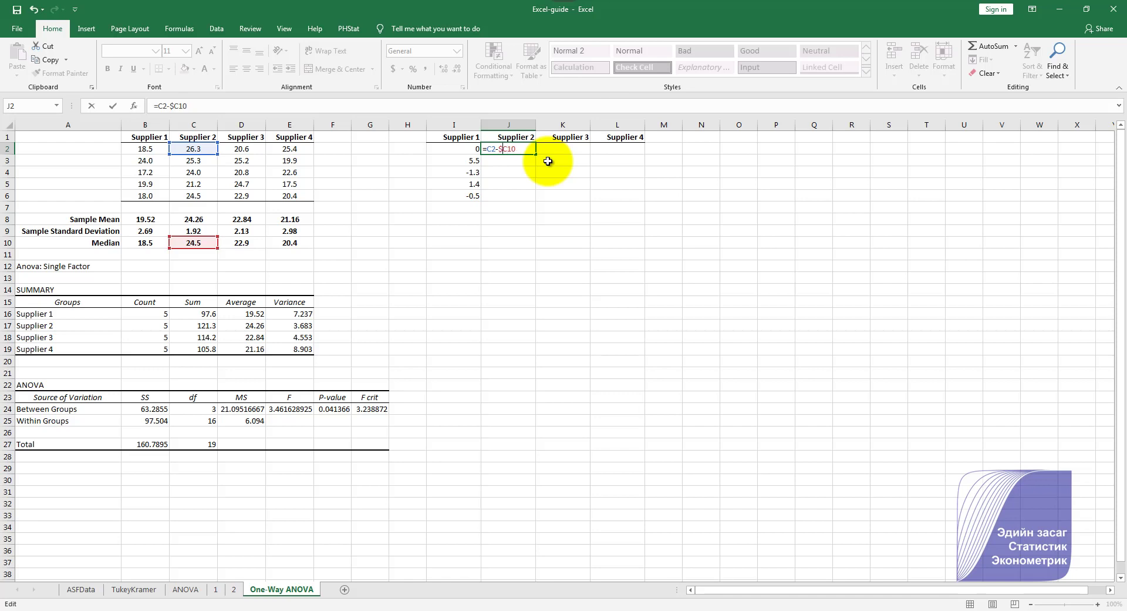
{"action": "key", "text": "Return"}
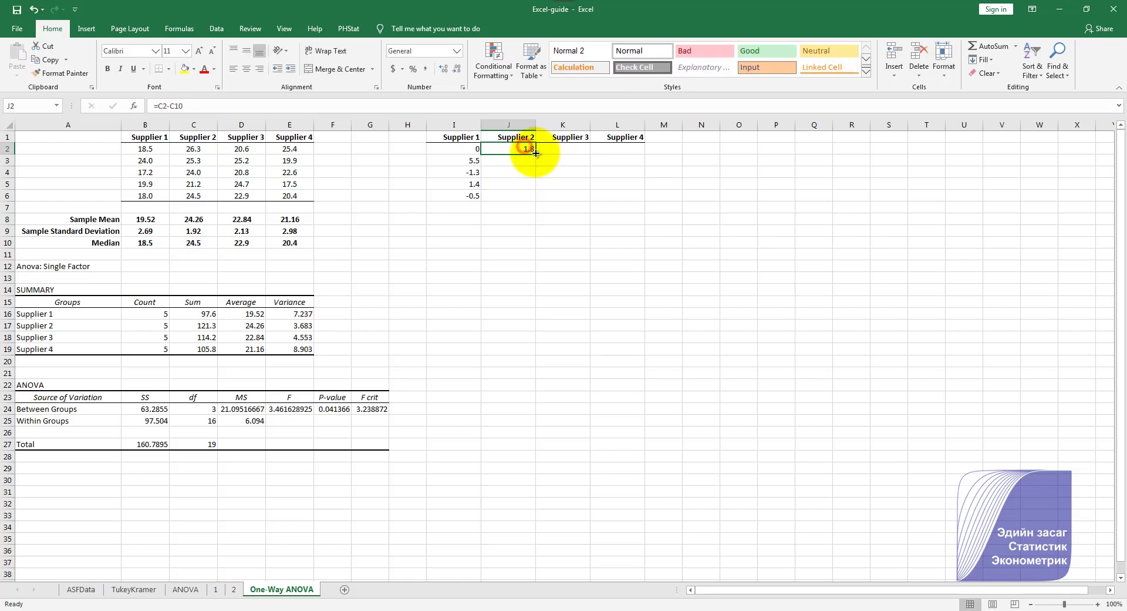
{"action": "left_click_drag", "start_coordinate": [528, 148], "coordinate": [630, 155]}
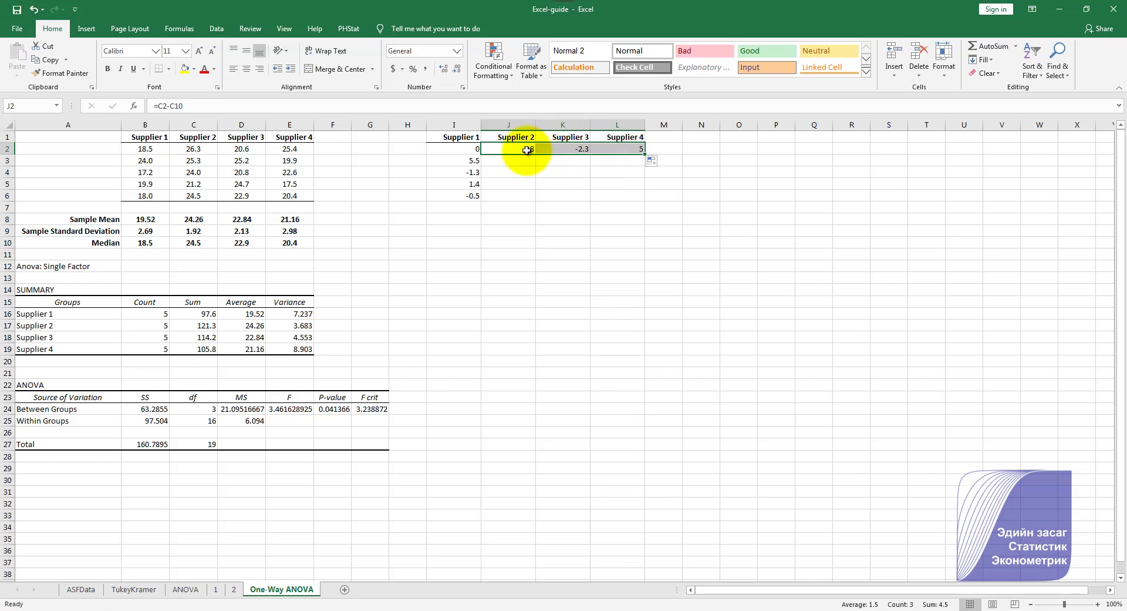
Make the median reference in J2 absolute as =C2-$C$10 and fill the formula down to J6.
{"action": "double_click", "coordinate": [521, 148]}
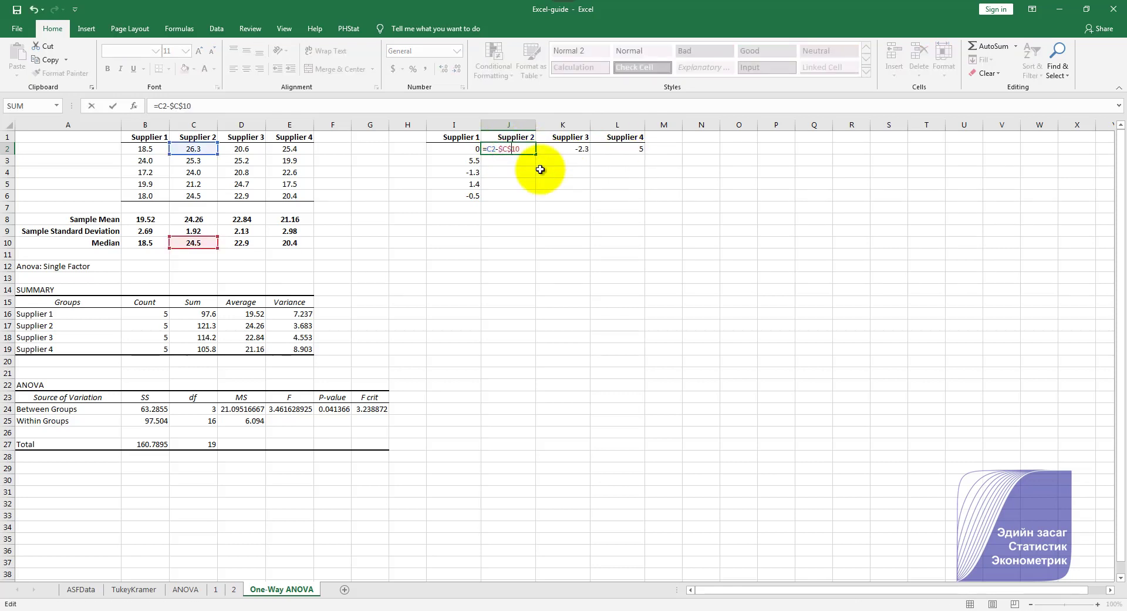
{"action": "key", "text": "ctrl+Return"}
{"action": "mouse_move", "coordinate": [537, 153]}
{"action": "left_mouse_down"}
{"action": "mouse_move", "coordinate": [536, 184]}
{"action": "mouse_move", "coordinate": [548, 193]}
{"action": "left_mouse_up"}
Change K2 to =D2-$D$10, fill it down to K6, and check it against Supplier 3's first value and median.
{"action": "double_click", "coordinate": [576, 149]}
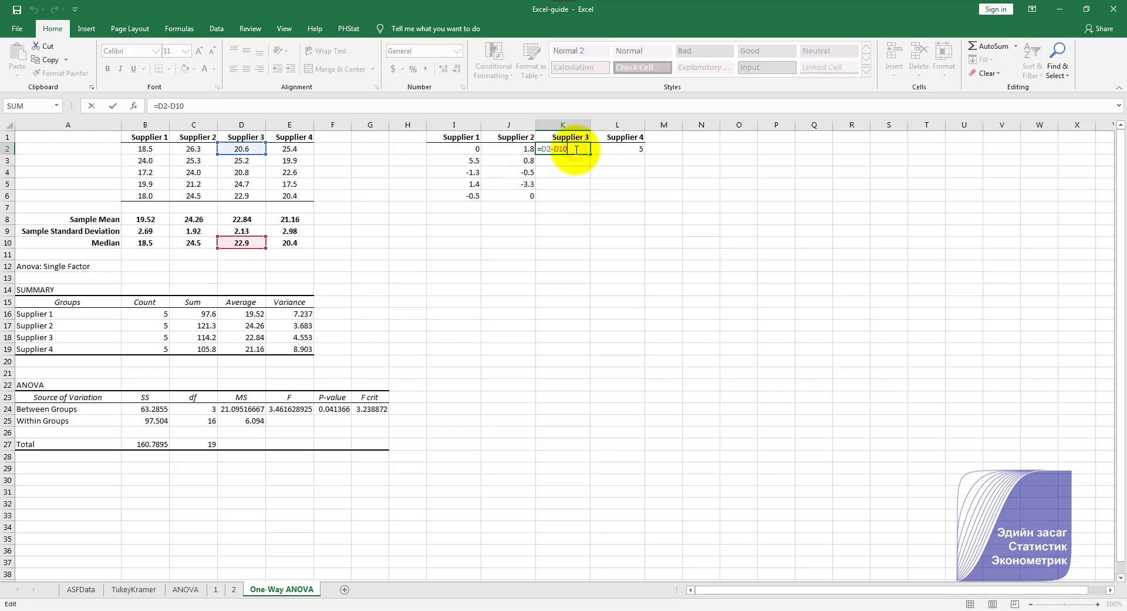
{"action": "left_click", "coordinate": [556, 150]}
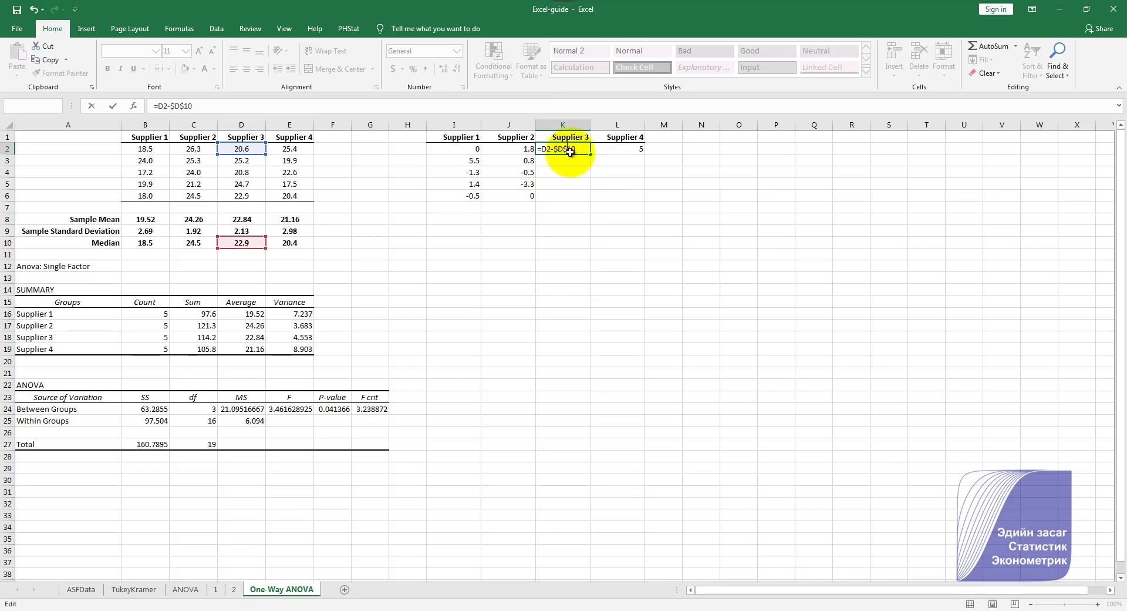
{"action": "key", "text": "Return"}
{"action": "left_click", "coordinate": [587, 151]}
{"action": "left_click_drag", "start_coordinate": [590, 154], "coordinate": [576, 198]}
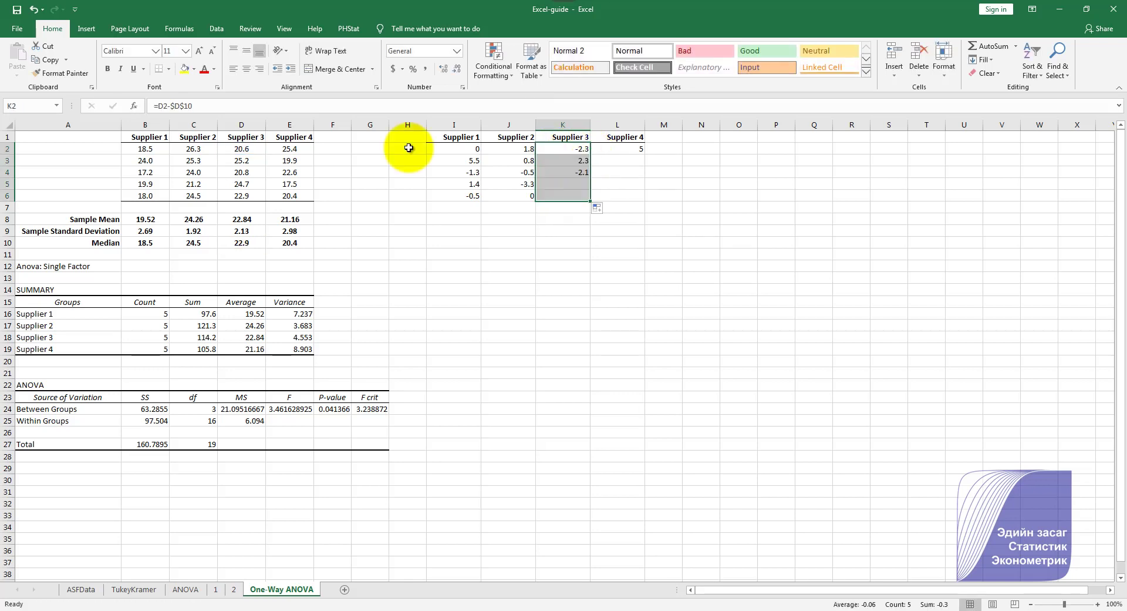
{"action": "left_click", "coordinate": [247, 151]}
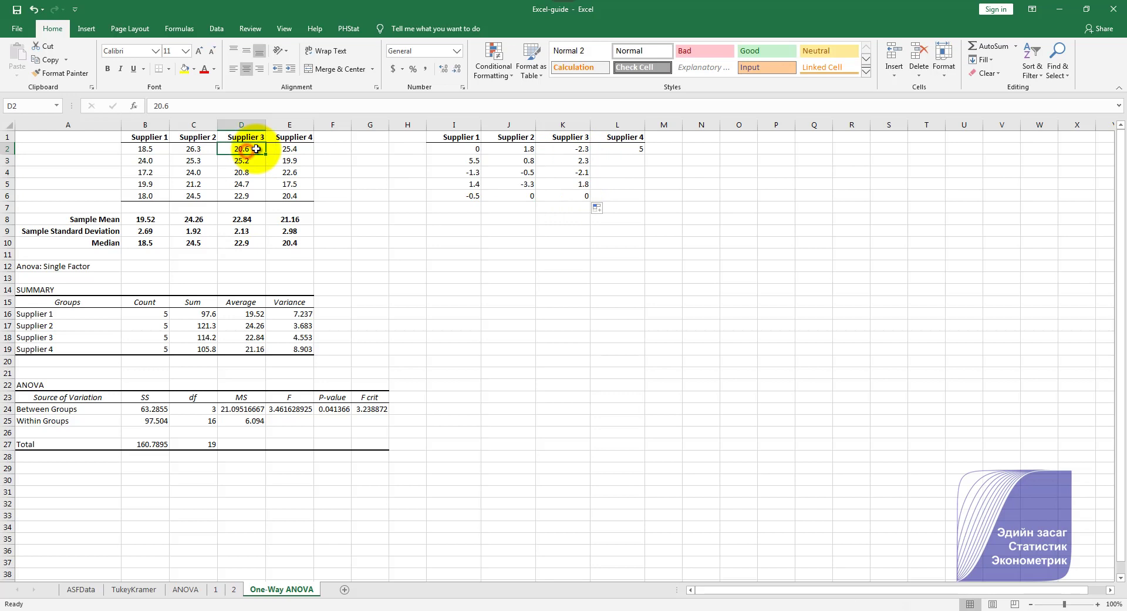
{"action": "left_click", "coordinate": [256, 243]}
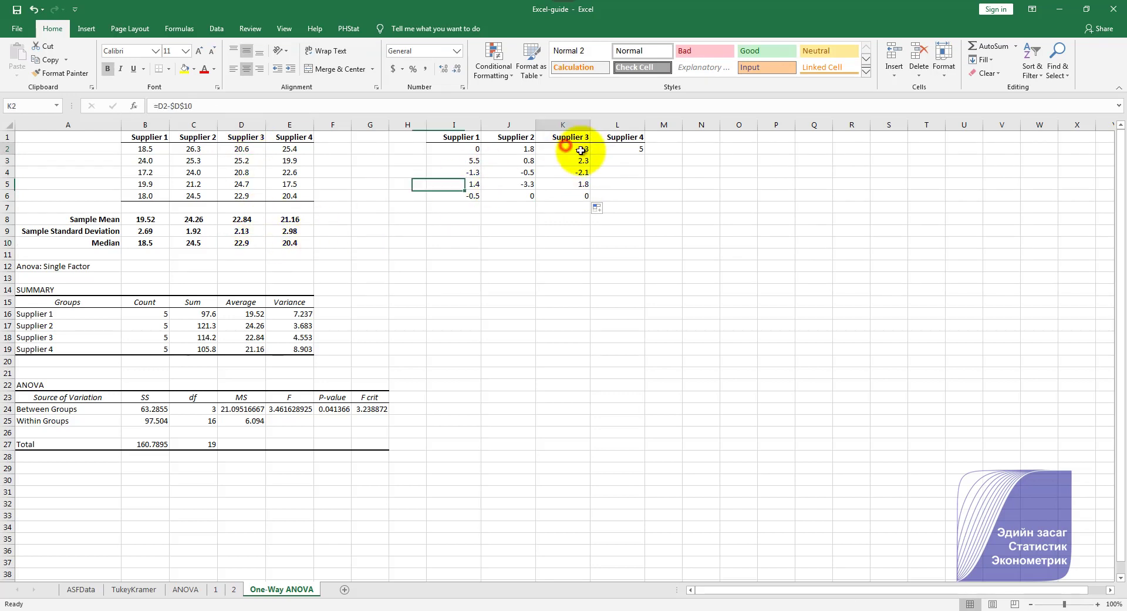
{"action": "left_click", "coordinate": [580, 150]}
Make L2 read =E2-$E$10 for Supplier 4 and fill the formula down to L6.
{"action": "double_click", "coordinate": [616, 149]}
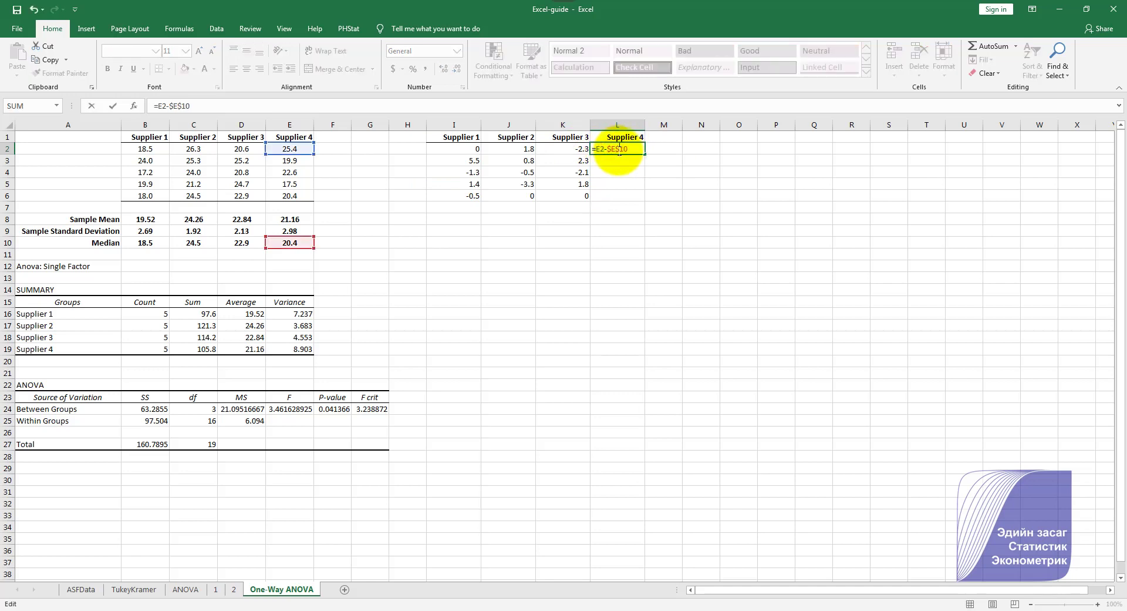
{"action": "key", "text": "ctrl+Return"}
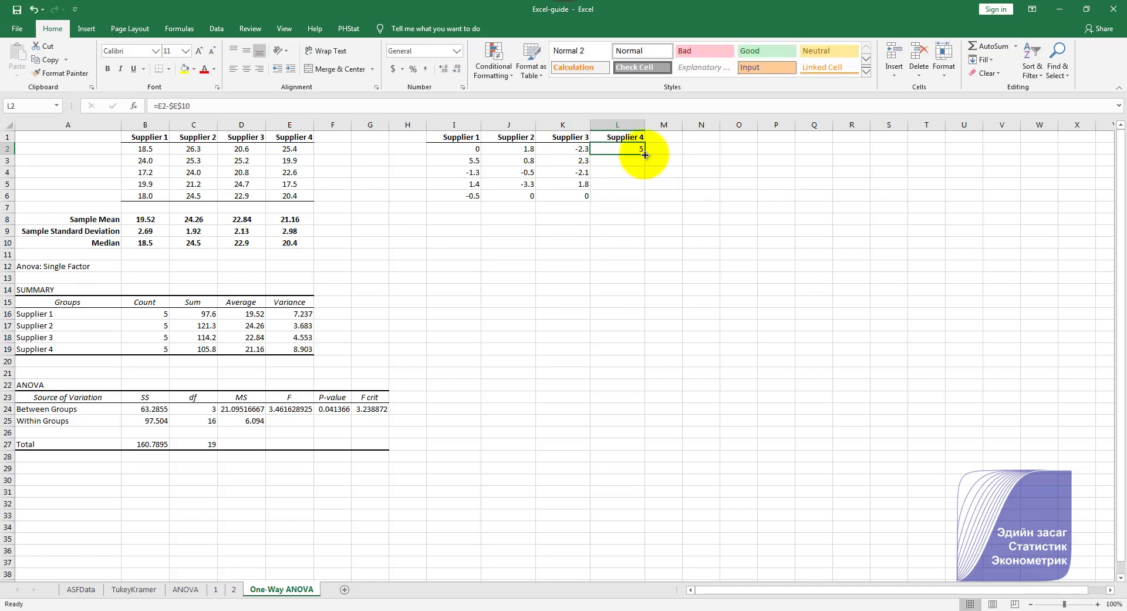
{"action": "left_click_drag", "start_coordinate": [644, 154], "coordinate": [644, 197]}
{"action": "left_click", "coordinate": [617, 230]}
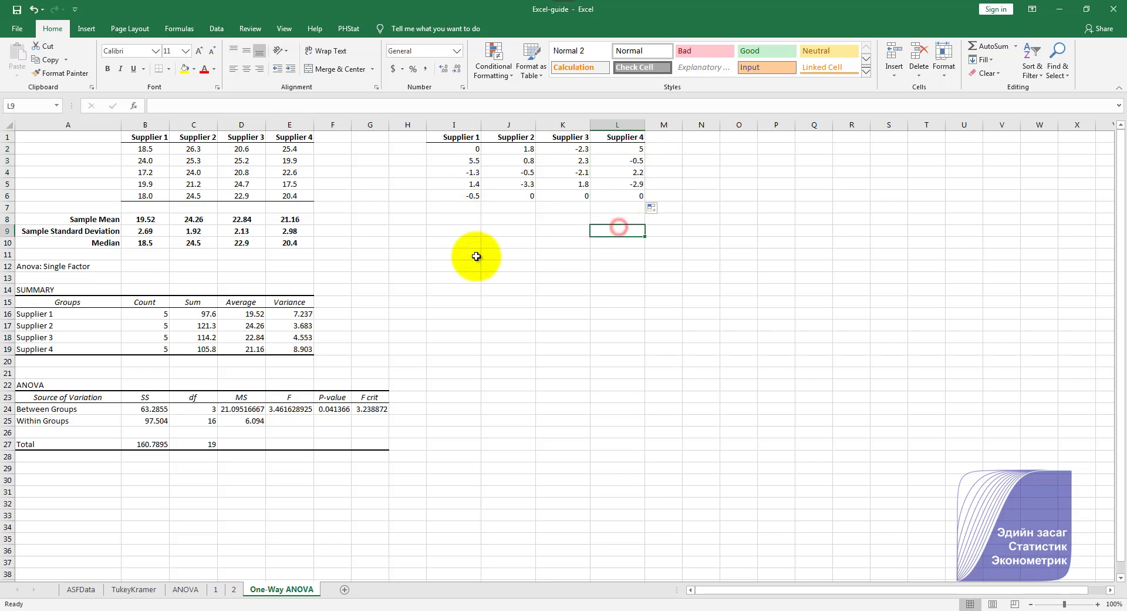
Centre the contents of the deviations table in I1:L6 horizontally.
{"action": "left_click_drag", "start_coordinate": [452, 136], "coordinate": [619, 200]}
{"action": "left_click", "coordinate": [246, 50]}
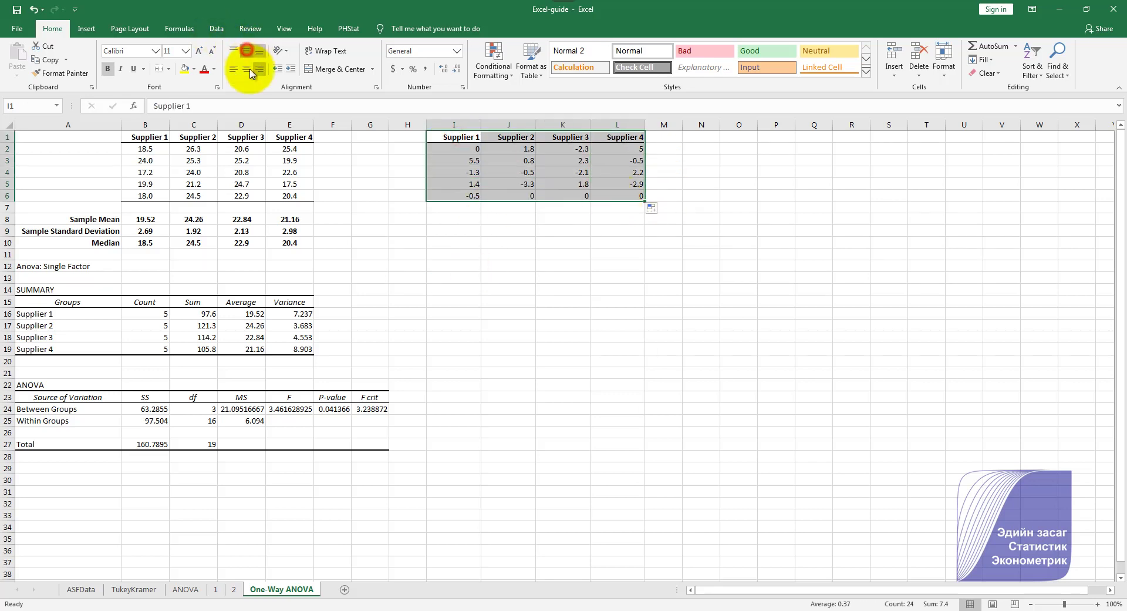
{"action": "left_click", "coordinate": [250, 69]}
{"action": "left_click", "coordinate": [737, 253]}
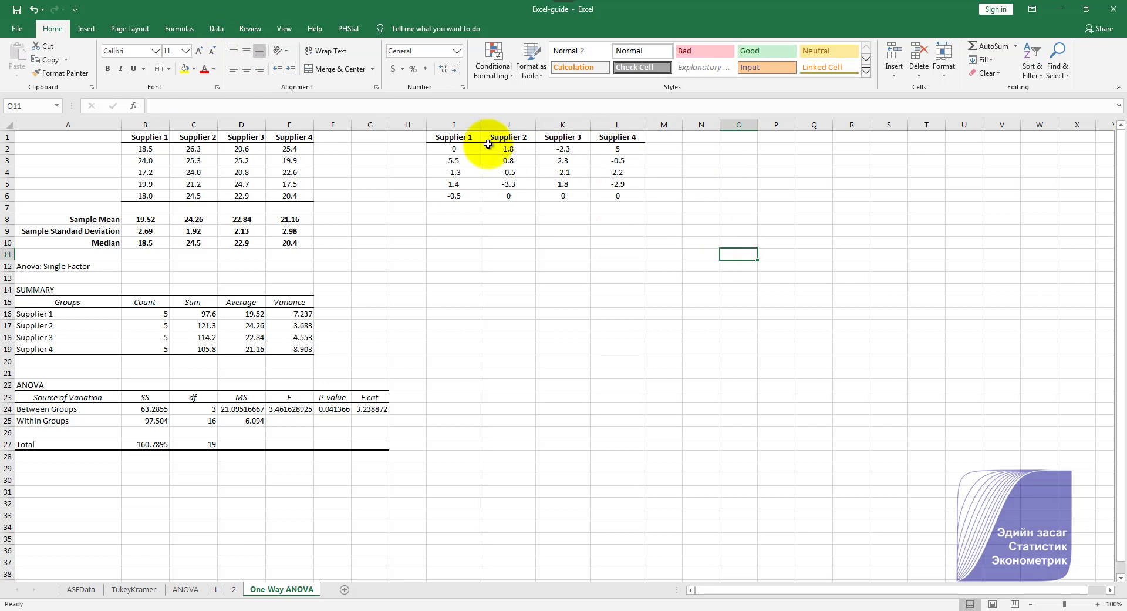
Copy the supplier headings from I1:L1 to O1:R1 and auto-fit the widths of columns O to R.
{"action": "left_click_drag", "start_coordinate": [542, 137], "coordinate": [623, 137]}
{"action": "key", "text": "ctrl+c"}
{"action": "left_click", "coordinate": [737, 139]}
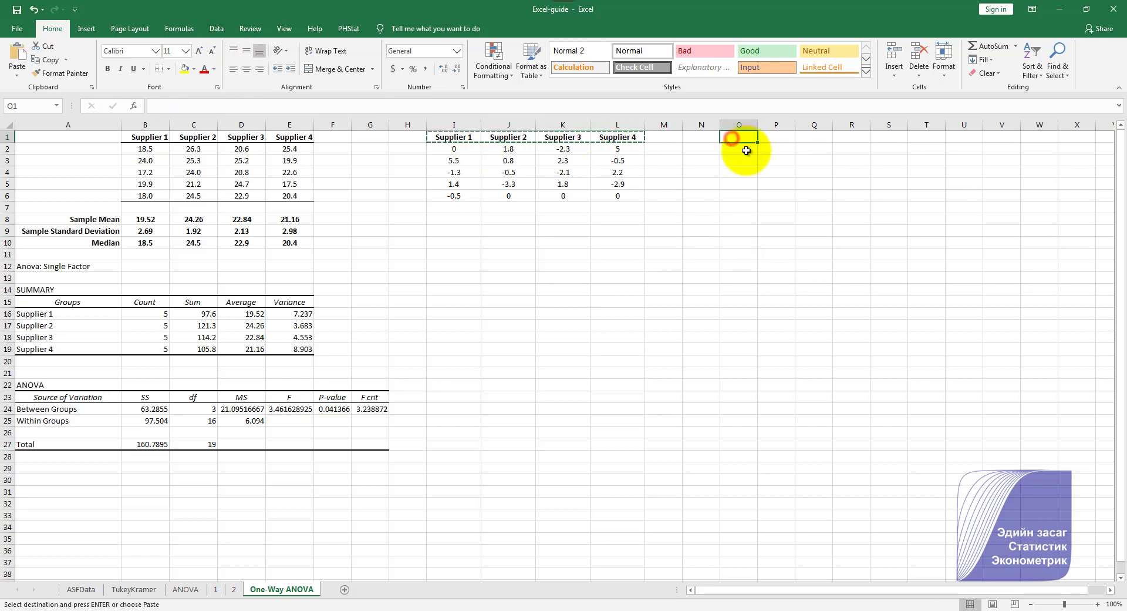
{"action": "key", "text": "ctrl+v"}
{"action": "left_click", "coordinate": [740, 125]}
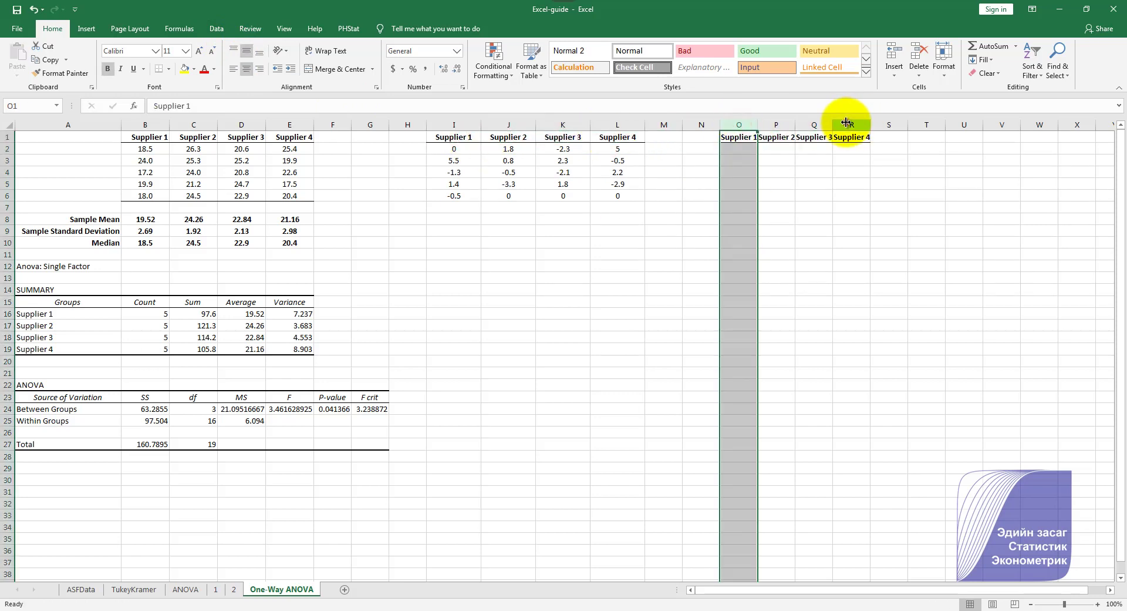
{"action": "left_click", "coordinate": [846, 125], "text": "shift"}
{"action": "double_click", "coordinate": [871, 125]}
Compute the absolute deviations by entering =ABS(I2) in O2, filling it through R6, and centring the values.
{"action": "left_click", "coordinate": [741, 148]}
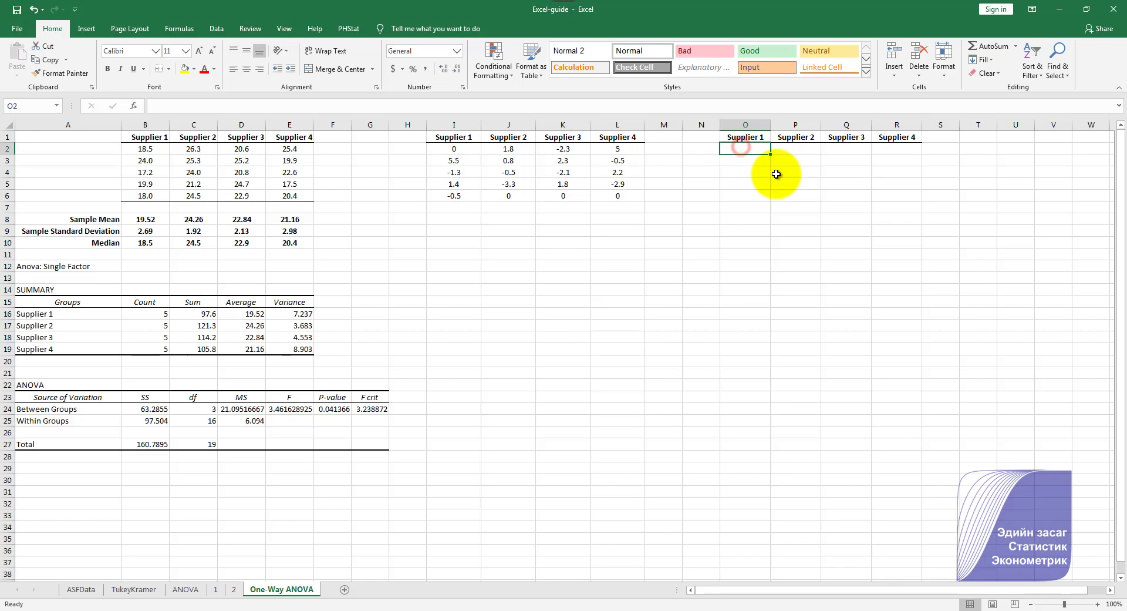
{"action": "type", "text": "="}
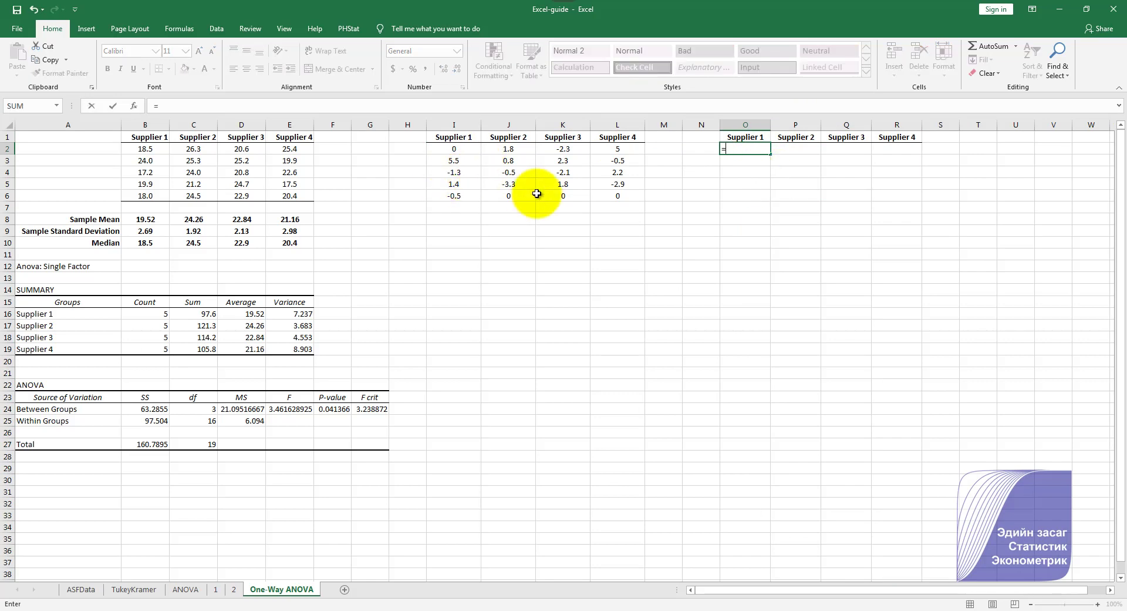
{"action": "type", "text": "ABS"}
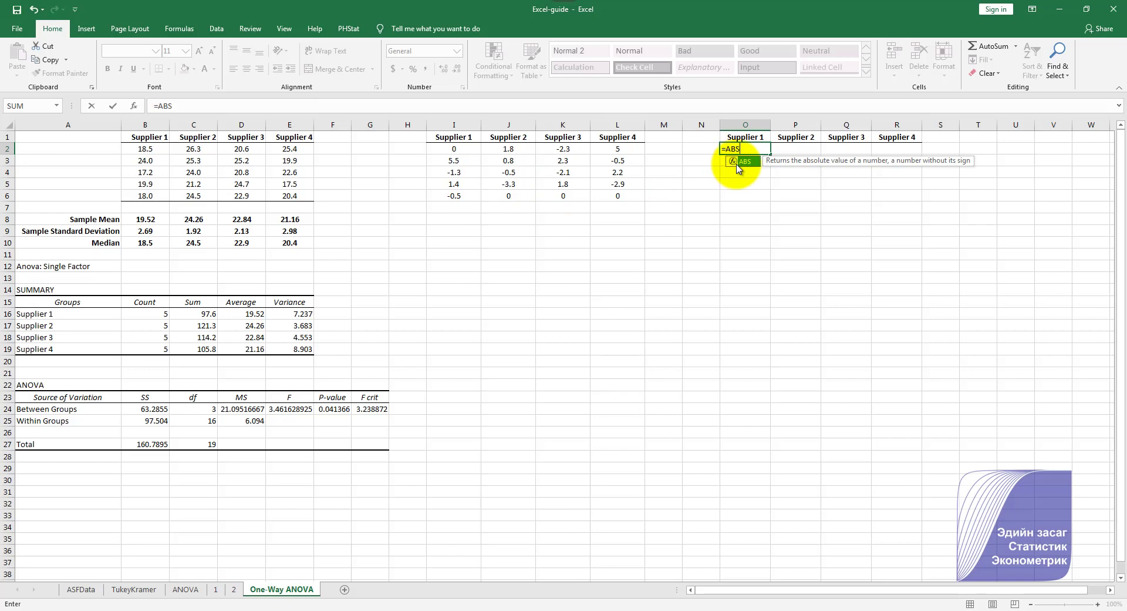
{"action": "double_click", "coordinate": [744, 166]}
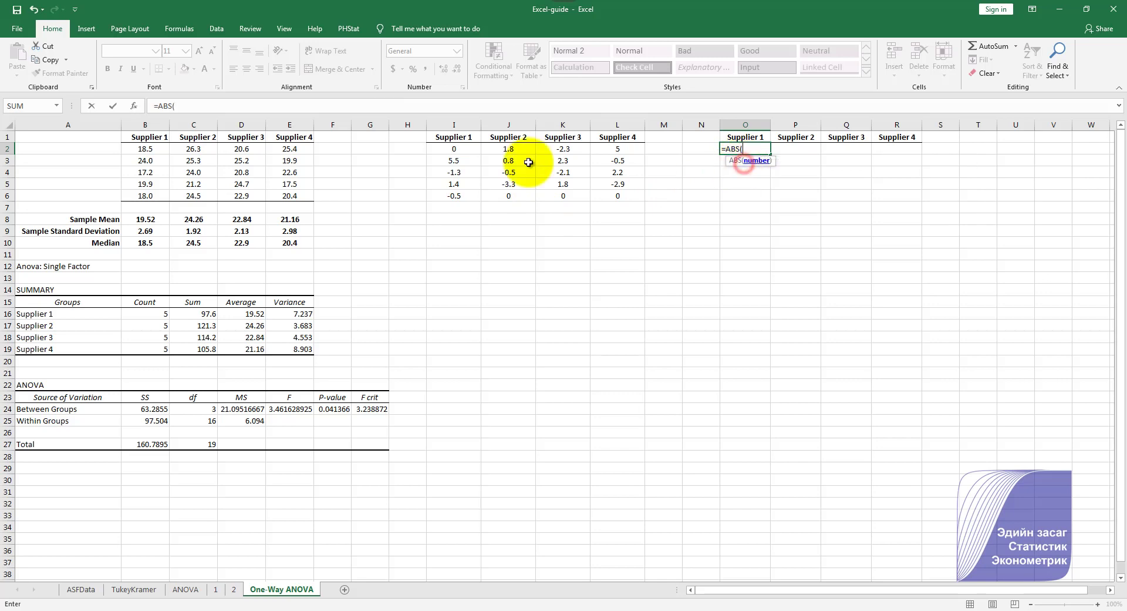
{"action": "left_click", "coordinate": [464, 149]}
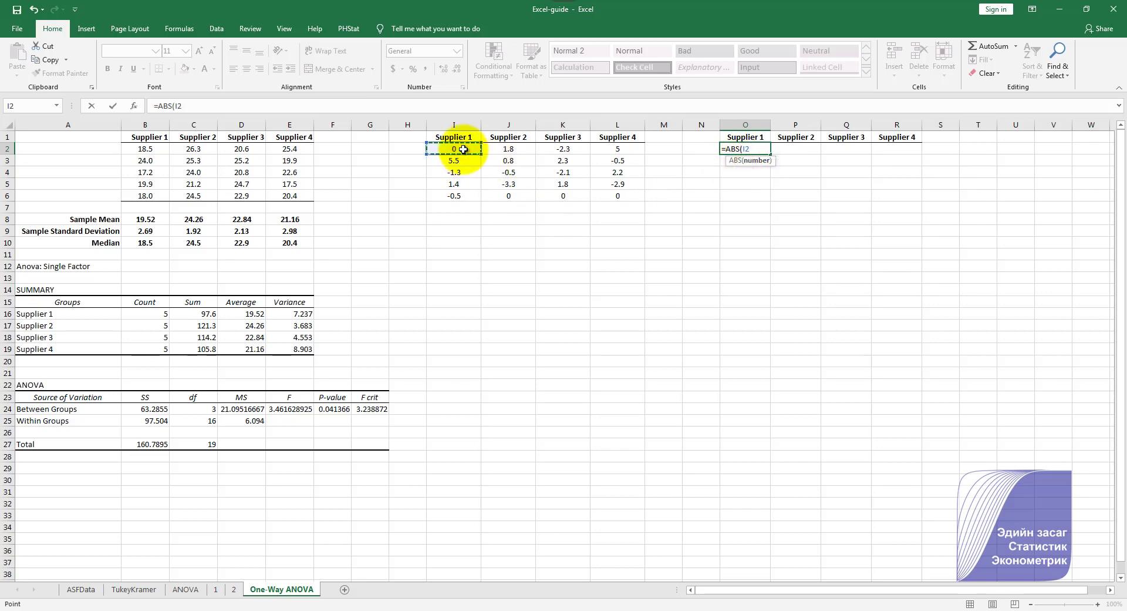
{"action": "key", "text": "Return"}
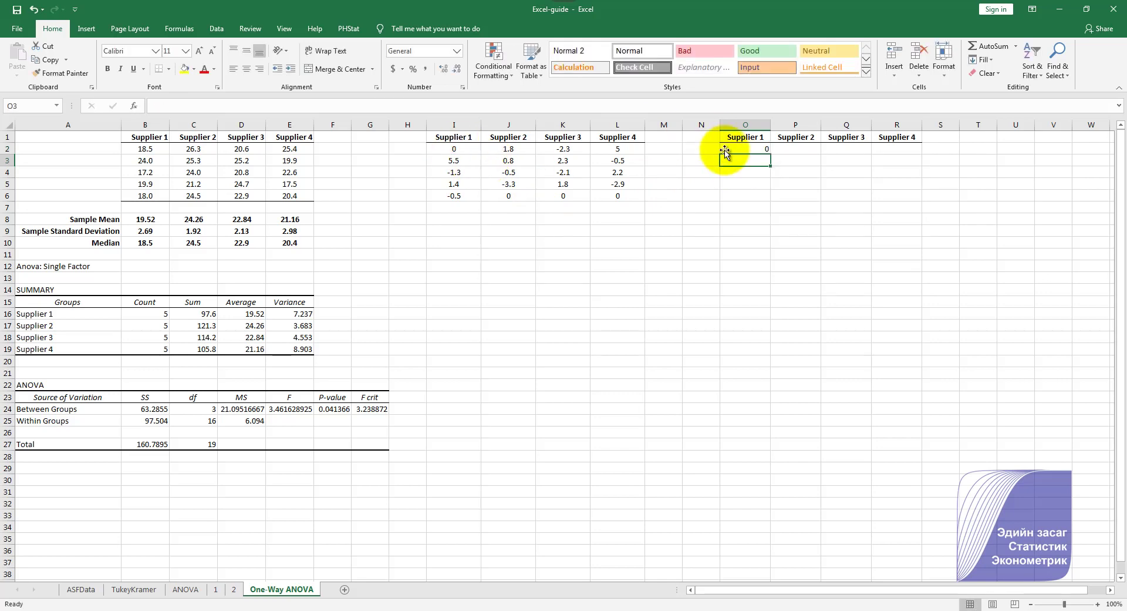
{"action": "left_click", "coordinate": [750, 148]}
{"action": "left_click_drag", "start_coordinate": [769, 155], "coordinate": [917, 202]}
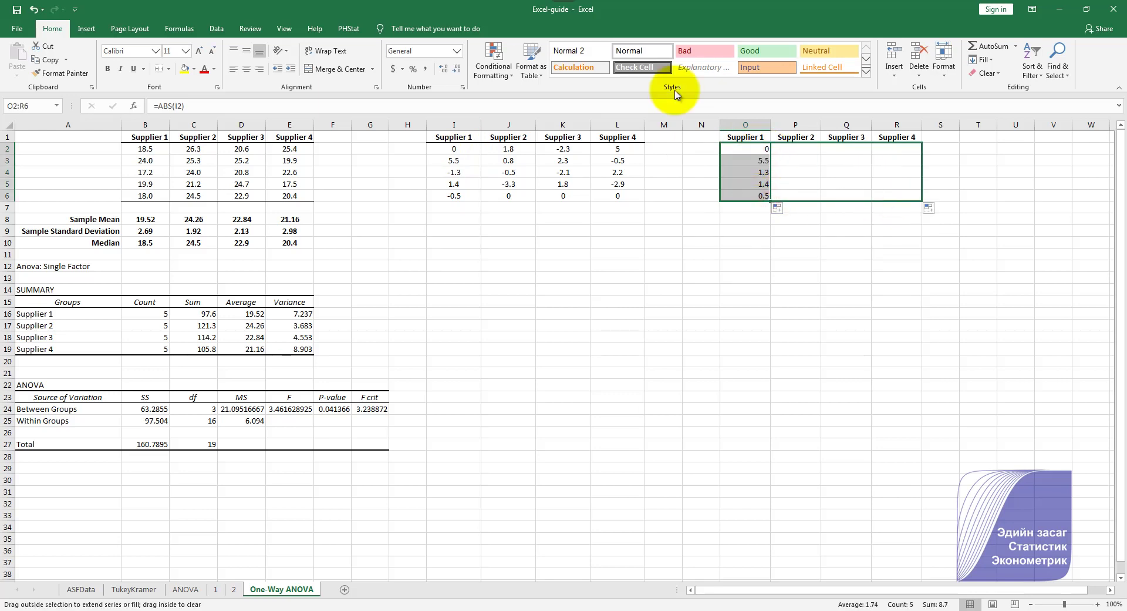
{"action": "left_click", "coordinate": [247, 69]}
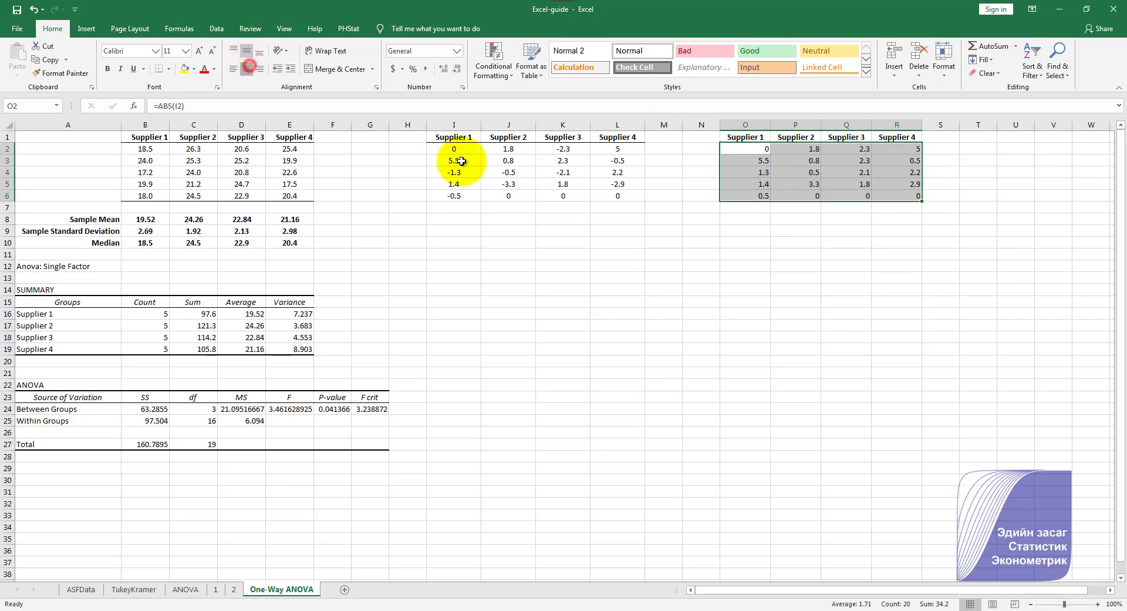
{"action": "left_click", "coordinate": [843, 238]}
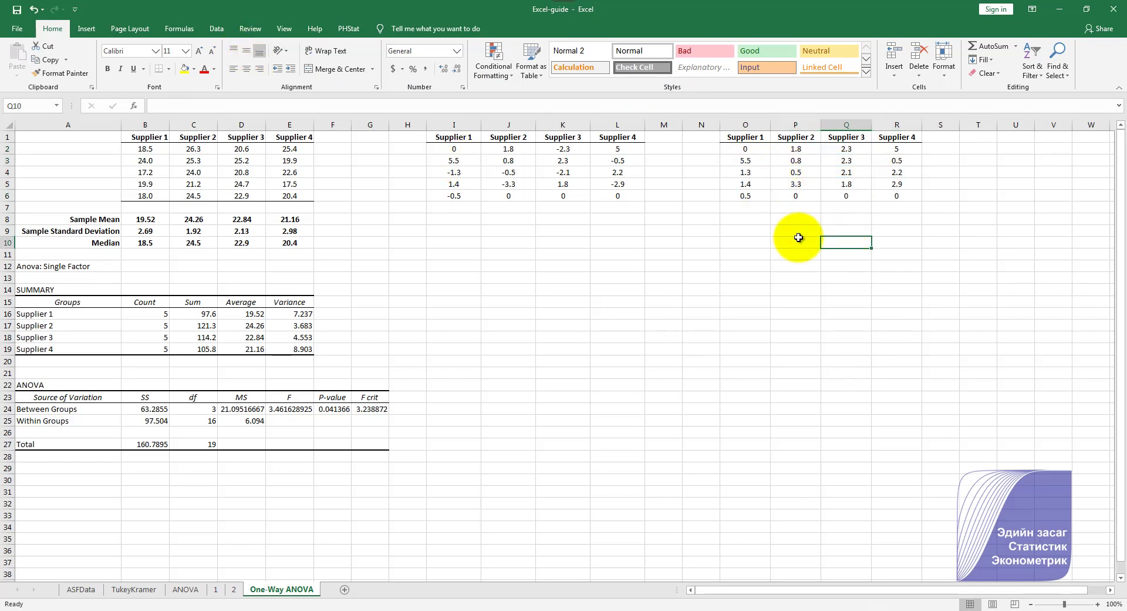
Run Anova: Single Factor on $O$1:$R$6 with labels in the first row, alpha 0.05 and output starting at $O$11.
{"action": "left_click", "coordinate": [751, 137]}
{"action": "left_click_drag", "start_coordinate": [807, 176], "coordinate": [886, 196]}
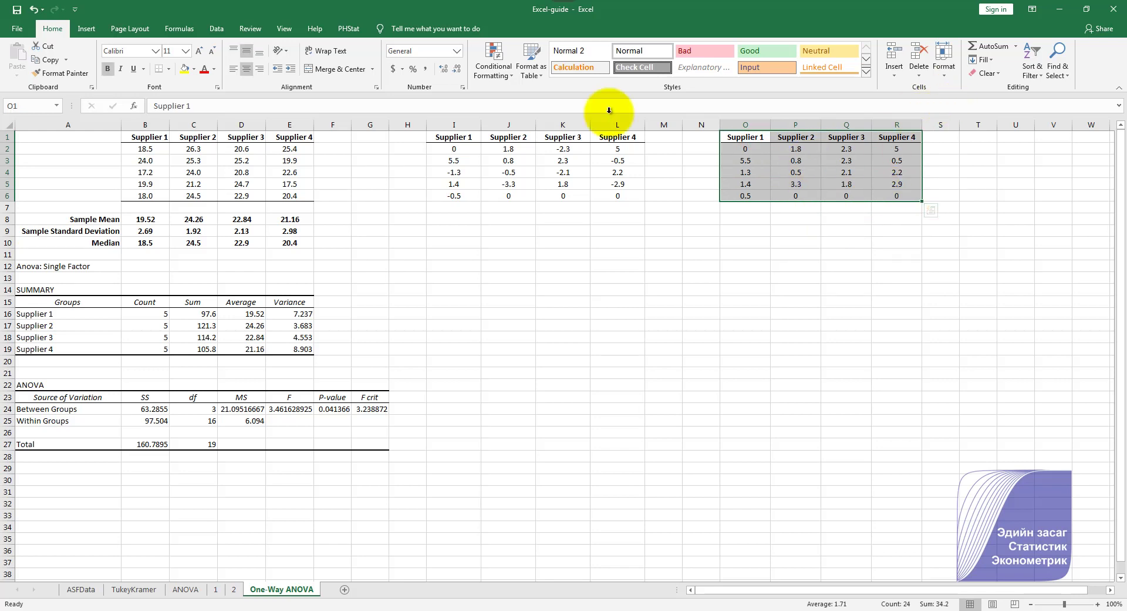
{"action": "left_click", "coordinate": [216, 28]}
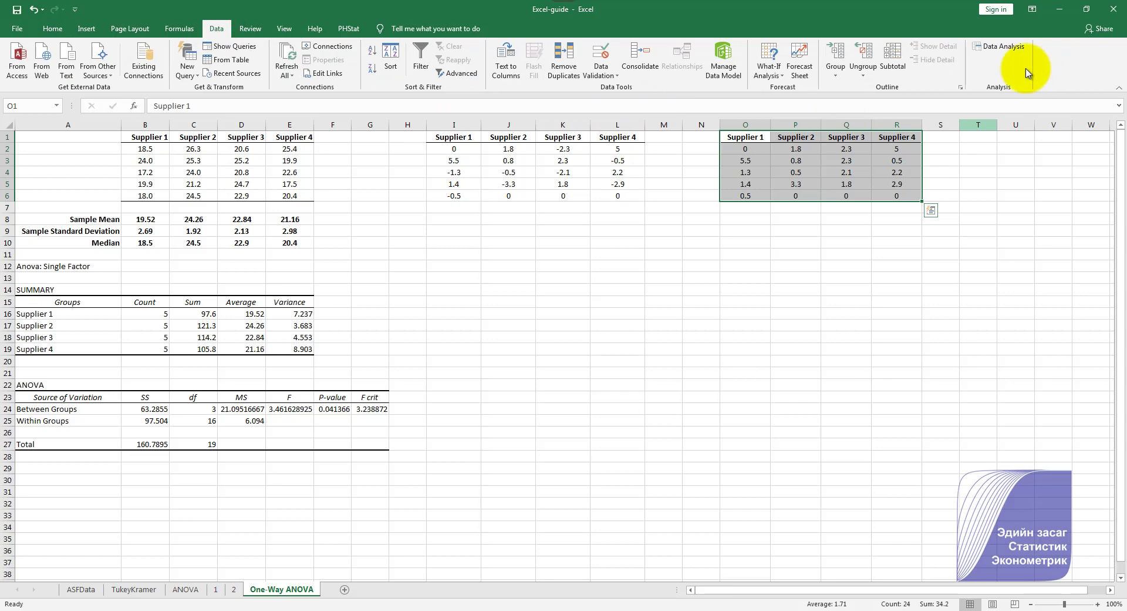
{"action": "left_click", "coordinate": [998, 46]}
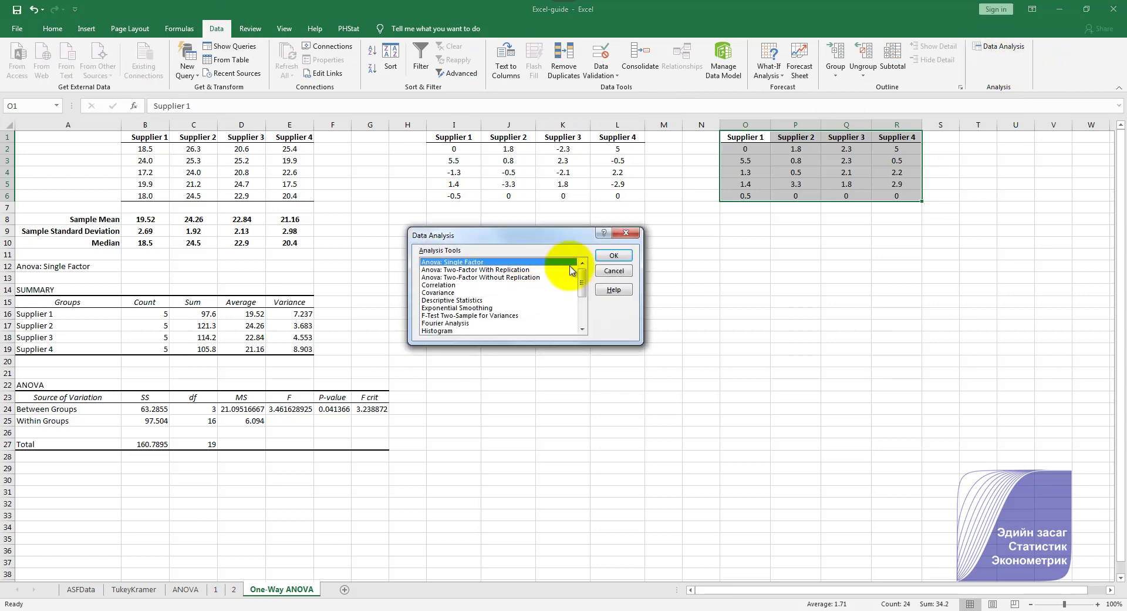
{"action": "left_click", "coordinate": [608, 255]}
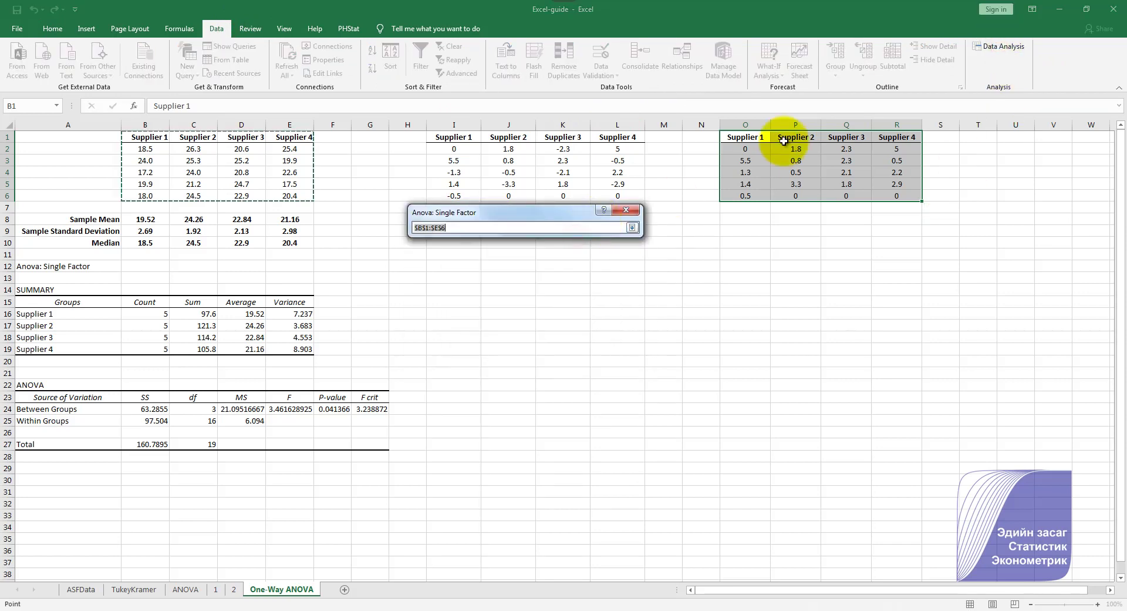
{"action": "left_click_drag", "start_coordinate": [746, 139], "coordinate": [894, 195]}
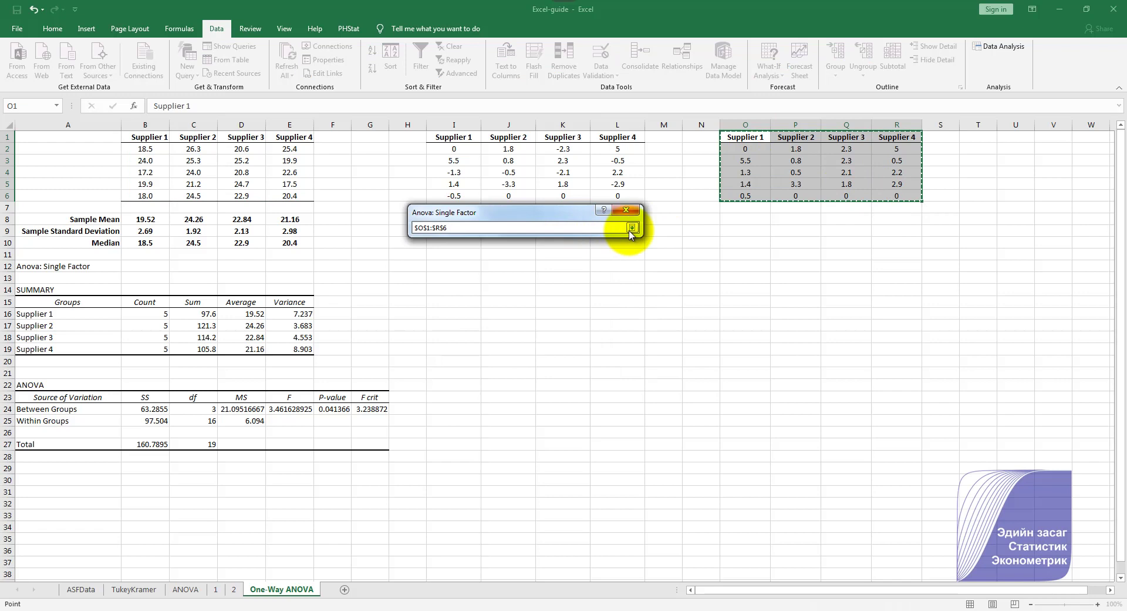
{"action": "left_click", "coordinate": [633, 228]}
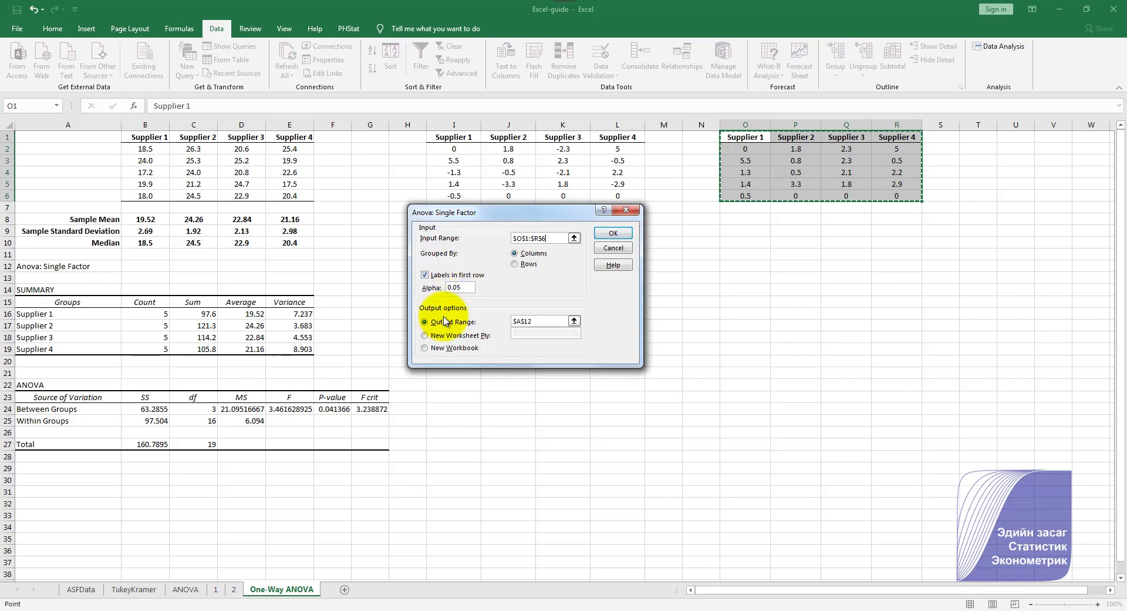
{"action": "left_click", "coordinate": [574, 320]}
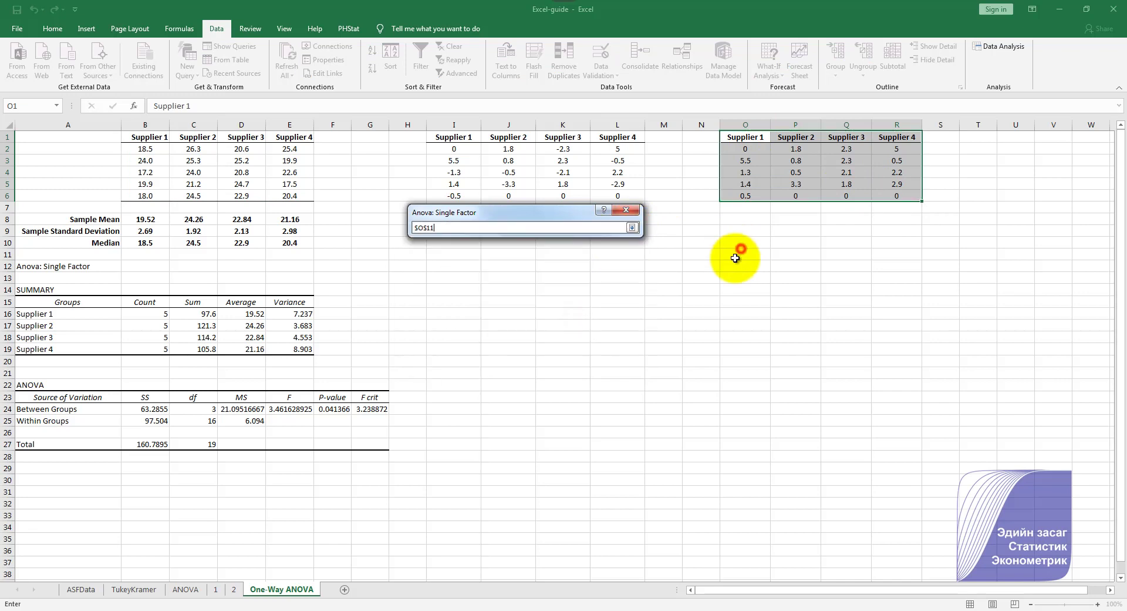
{"action": "left_click", "coordinate": [737, 258]}
{"action": "left_click", "coordinate": [632, 227]}
{"action": "left_click", "coordinate": [608, 233]}
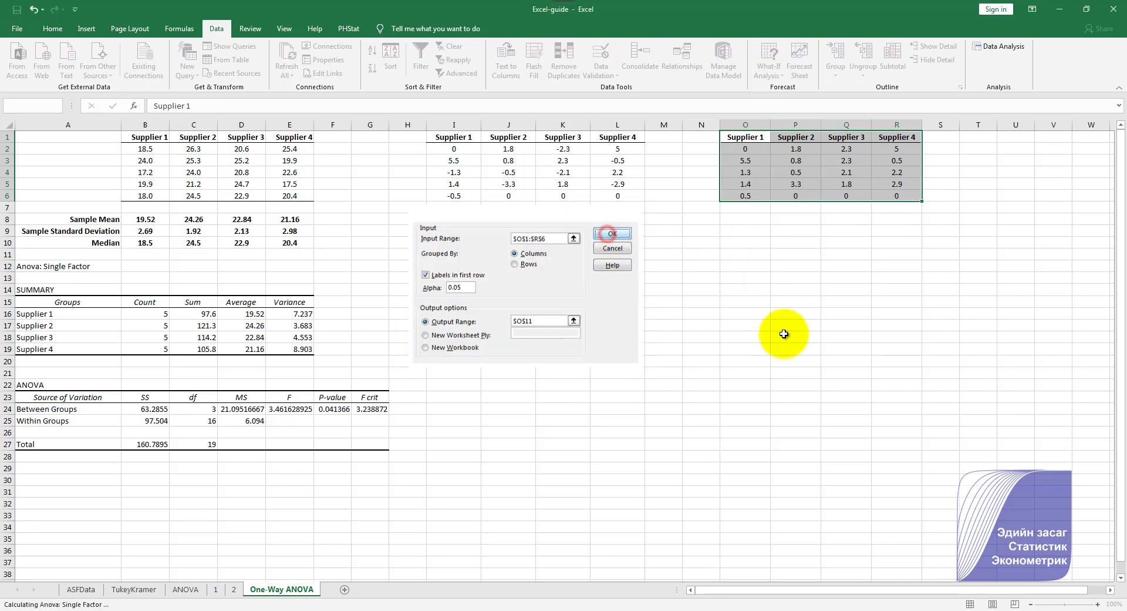
Examine the new ANOVA output, comparing the F statistic with F crit and checking the P-value.
{"action": "left_click", "coordinate": [845, 433]}
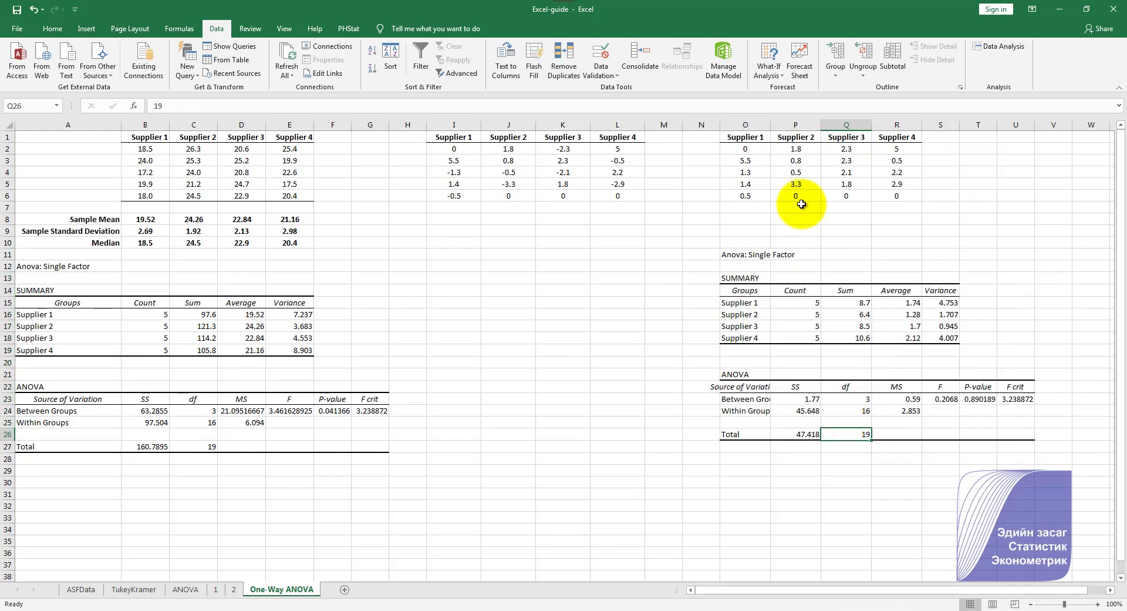
{"action": "left_click", "coordinate": [881, 477]}
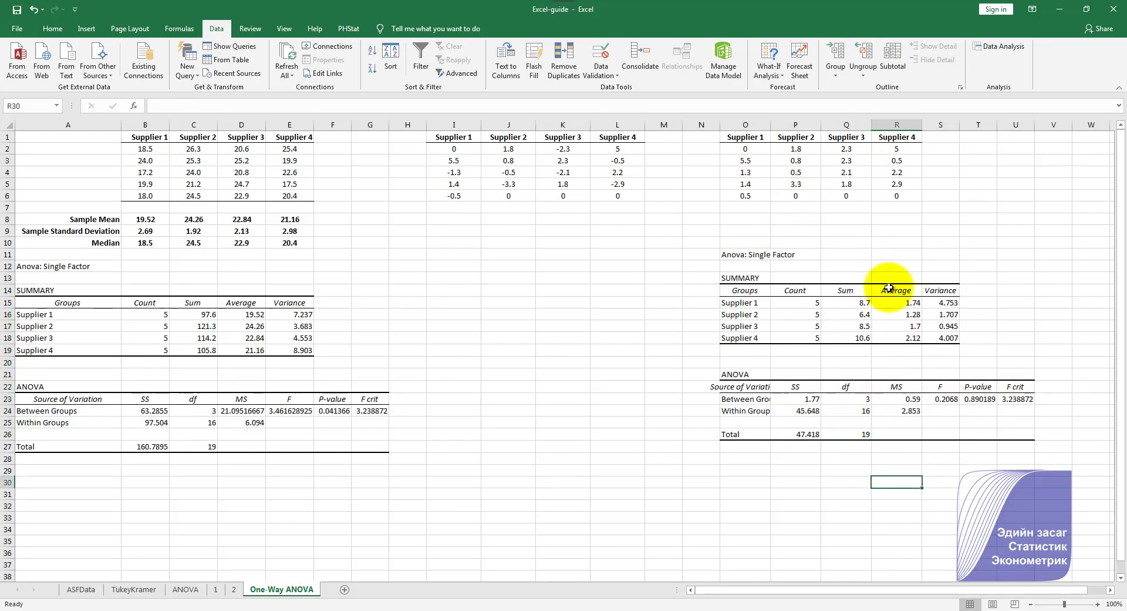
{"action": "left_click", "coordinate": [946, 401]}
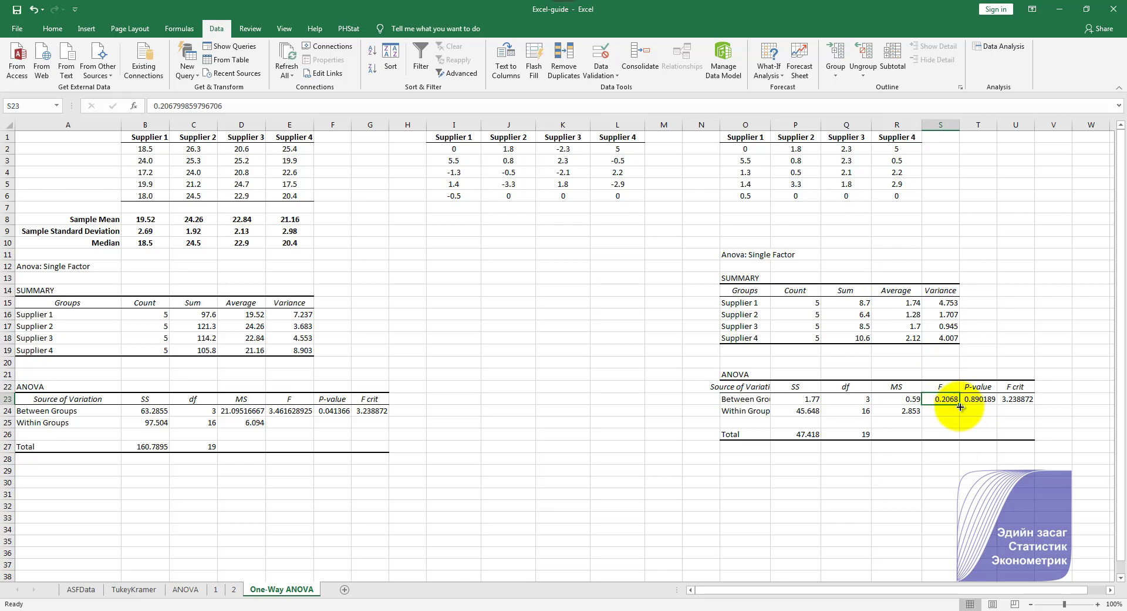
{"action": "left_click", "coordinate": [1024, 406]}
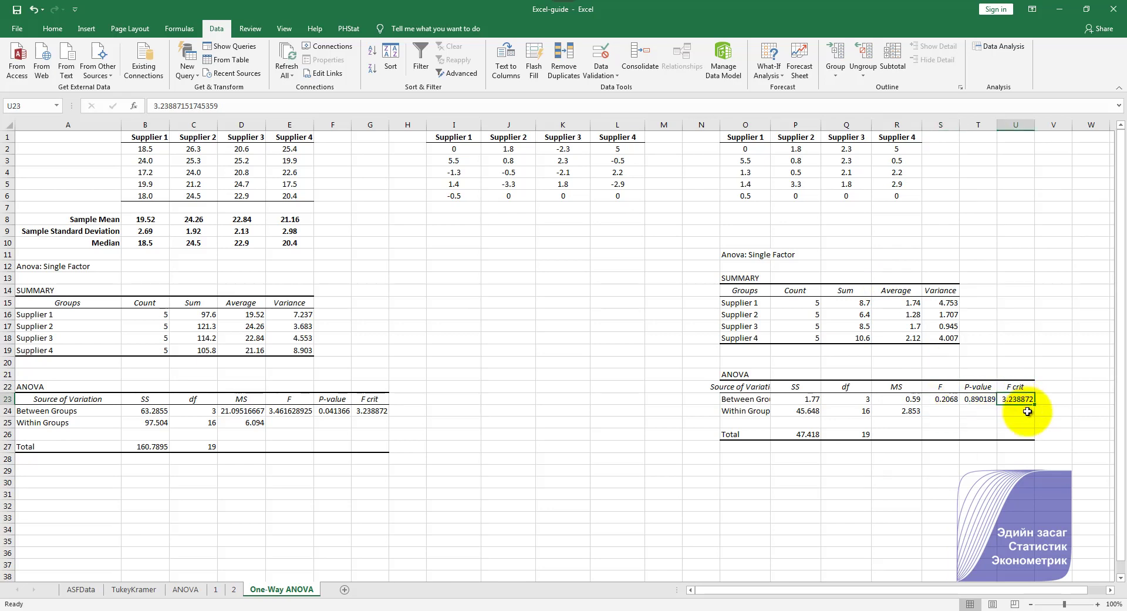
{"action": "left_click", "coordinate": [948, 397]}
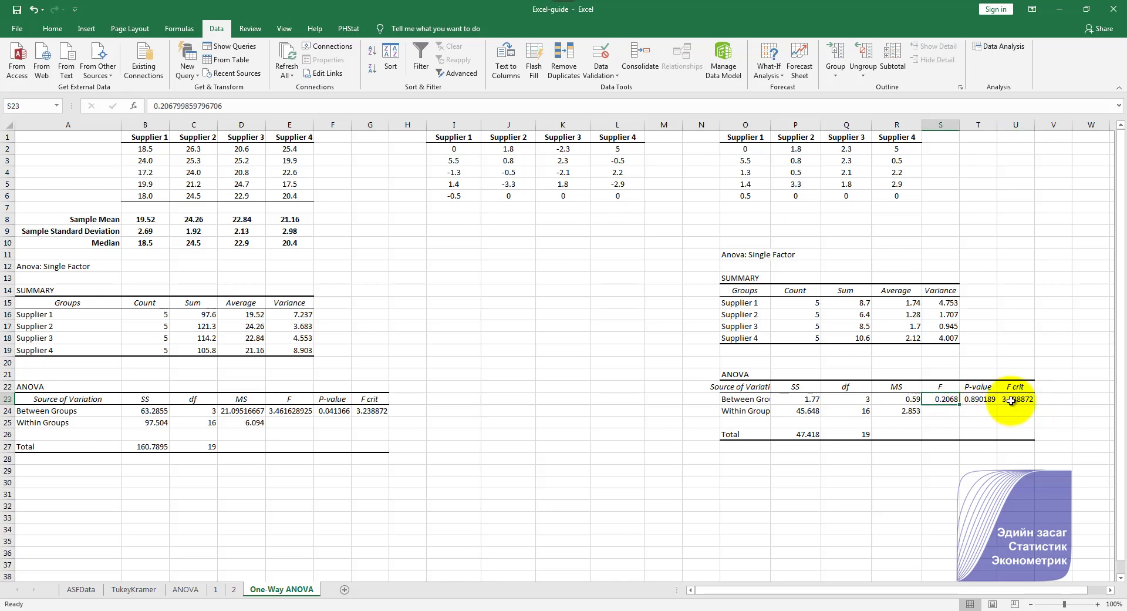
{"action": "left_click", "coordinate": [978, 399]}
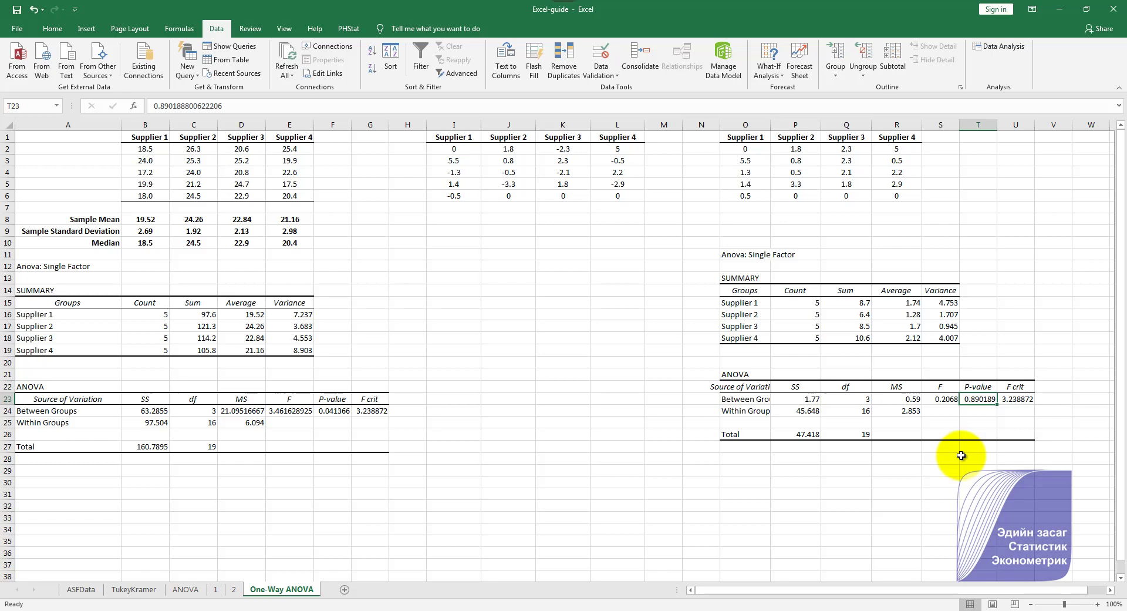
{"action": "left_click", "coordinate": [909, 459]}
{"action": "left_click", "coordinate": [747, 458]}
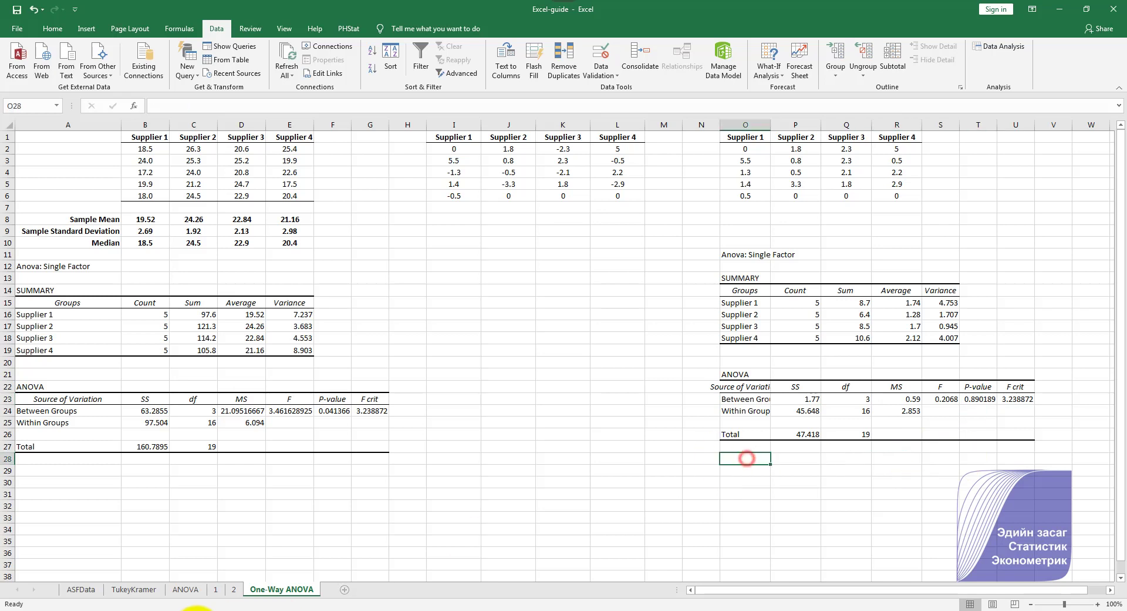
Review the Levene test slide in PowerPoint, then return to Excel and look over the test's tables in I1:U31.
{"action": "key", "text": "alt+Tab"}
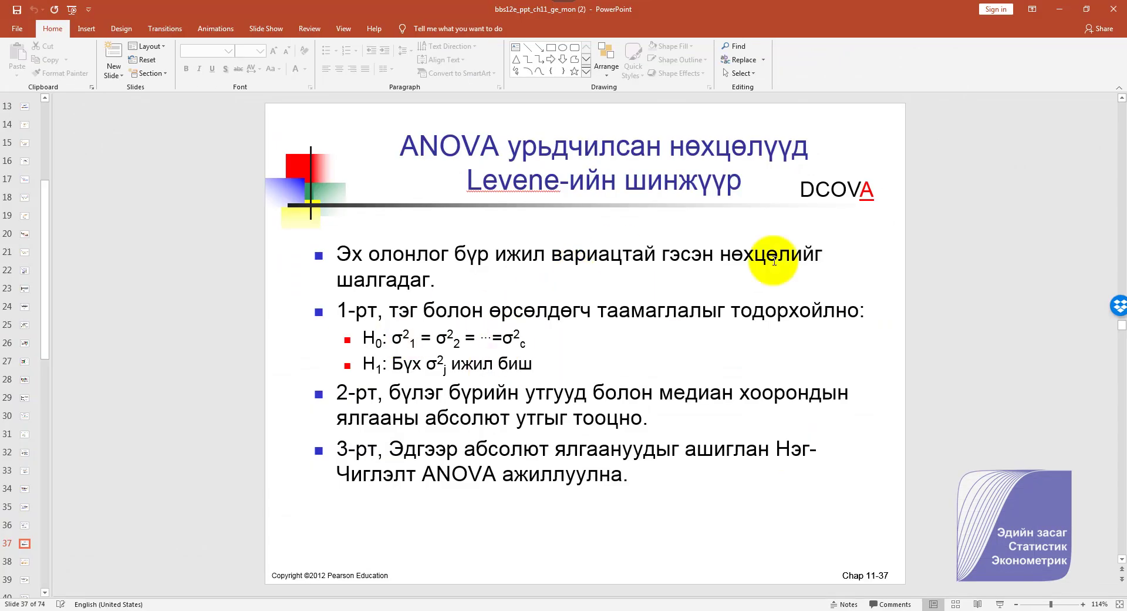
{"action": "left_click", "coordinate": [1054, 7]}
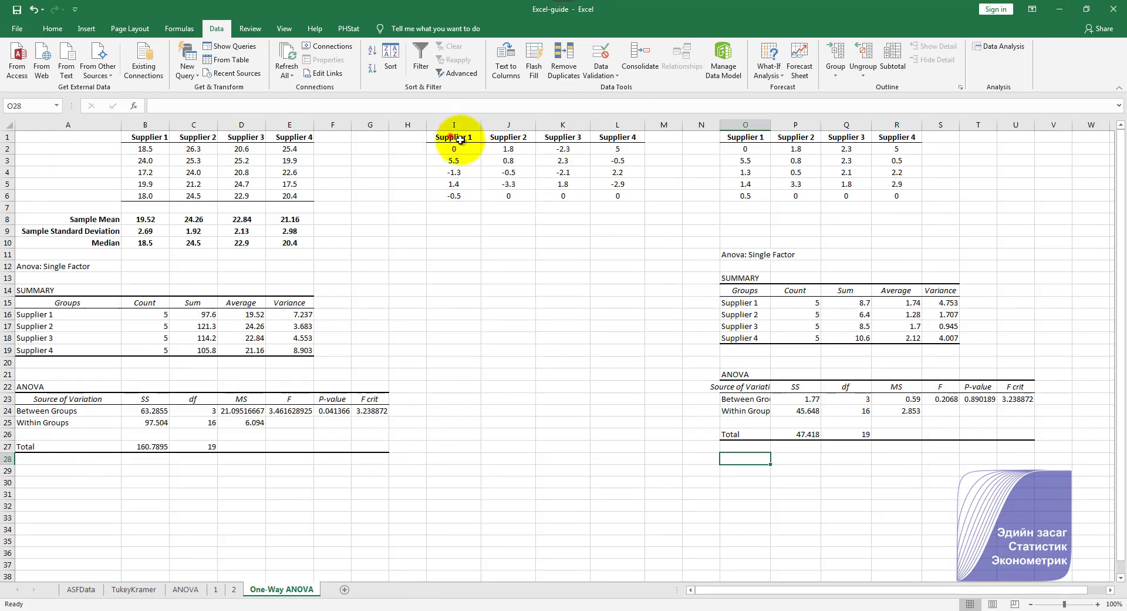
{"action": "left_click_drag", "start_coordinate": [454, 136], "coordinate": [1029, 491]}
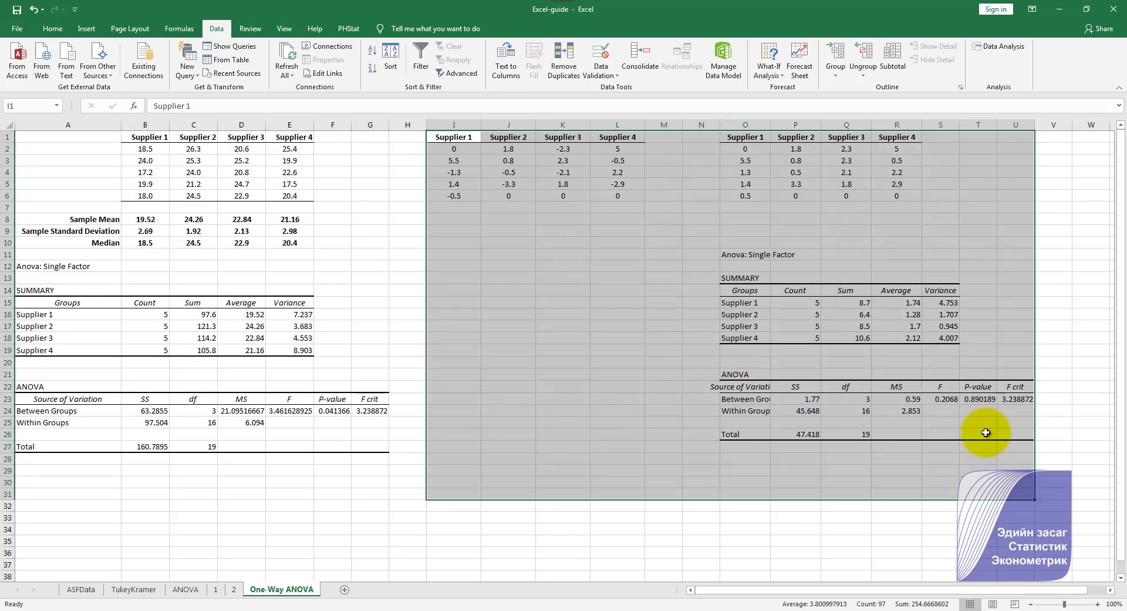
{"action": "left_click", "coordinate": [1016, 399]}
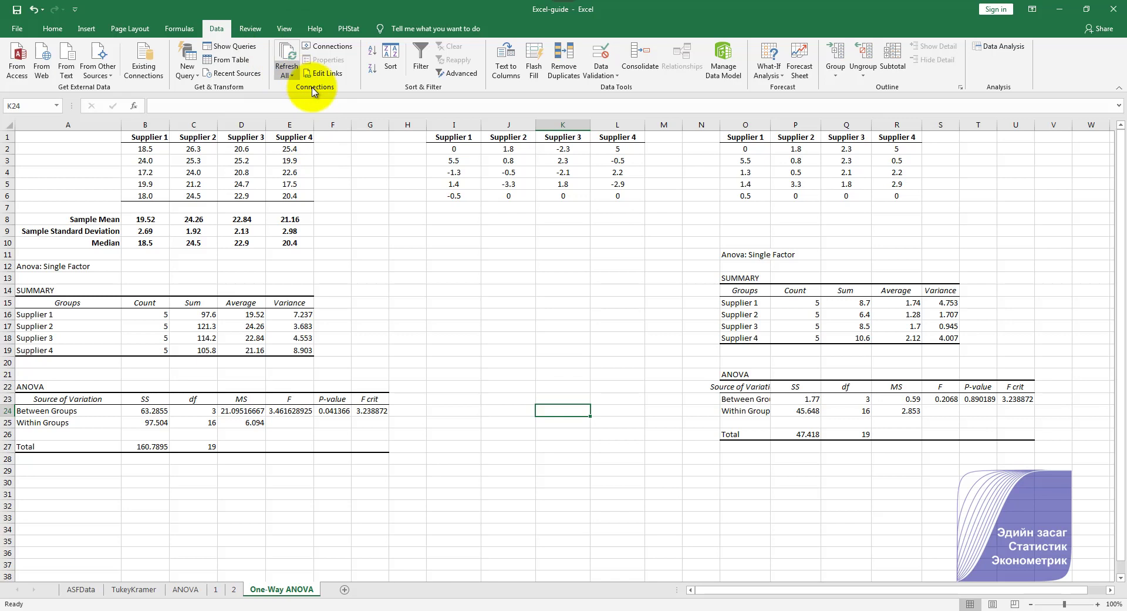
{"action": "left_click", "coordinate": [348, 29]}
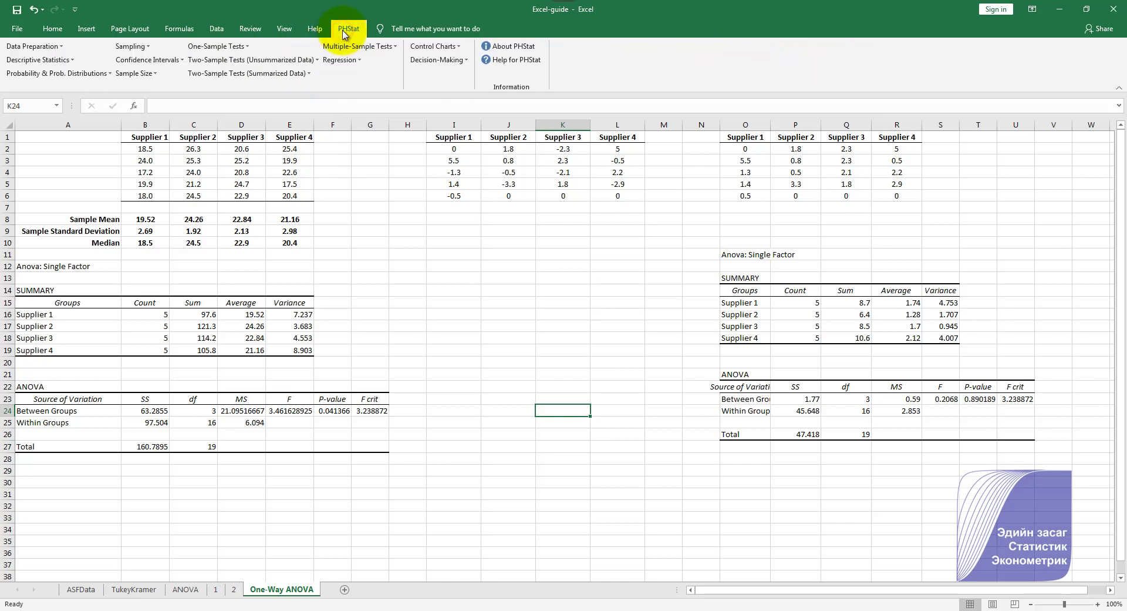
{"action": "left_click", "coordinate": [380, 49]}
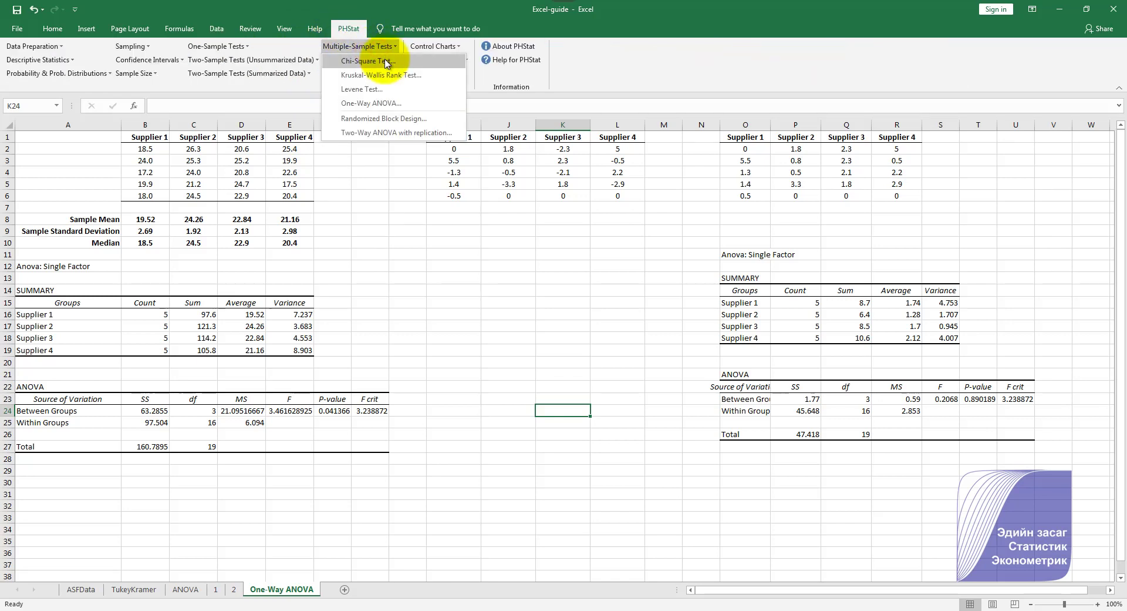
{"action": "left_click", "coordinate": [383, 93]}
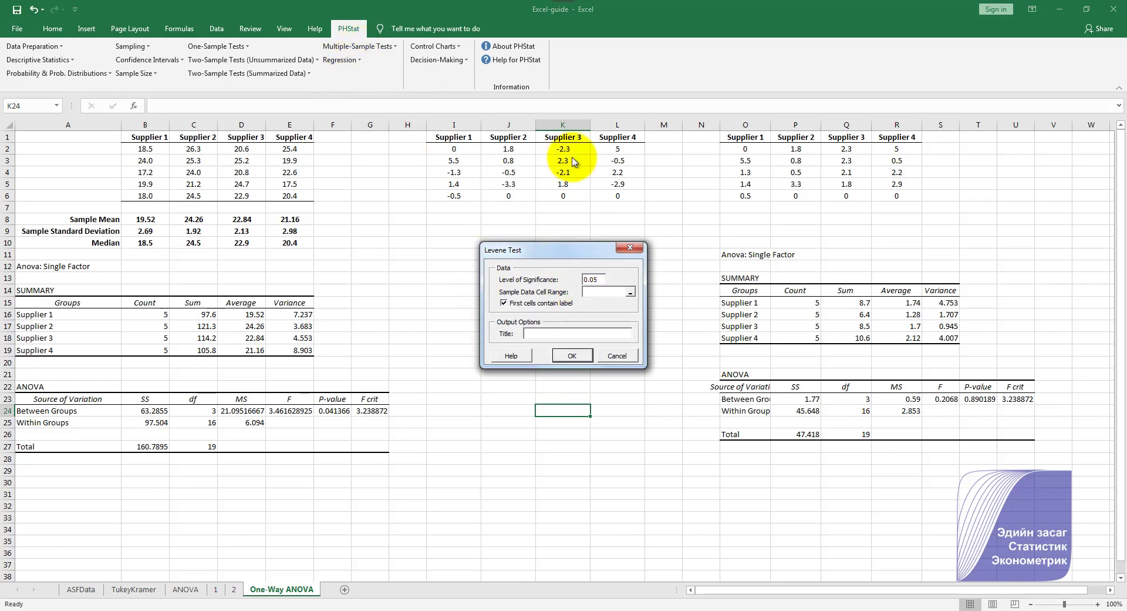
{"action": "left_click", "coordinate": [630, 247]}
Run the PHStat Levene Test on the supplier data in $B$1:$E$6, with labels in the first cells and a 0.05 significance level.
{"action": "left_click", "coordinate": [385, 47]}
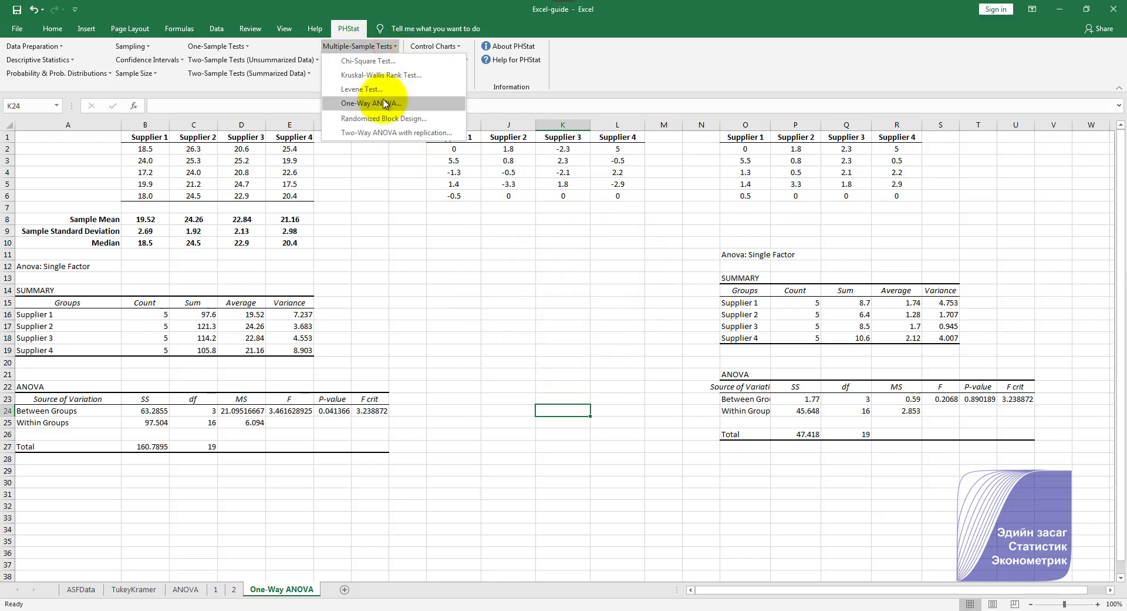
{"action": "left_click", "coordinate": [380, 92]}
{"action": "left_click", "coordinate": [611, 292]}
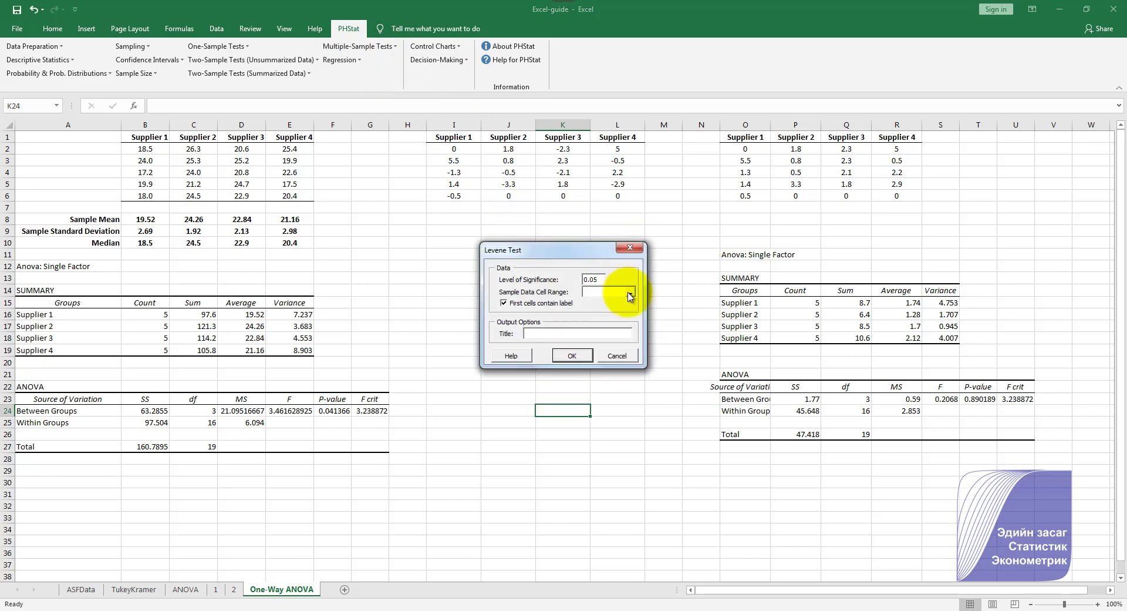
{"action": "left_click_drag", "start_coordinate": [151, 137], "coordinate": [279, 193]}
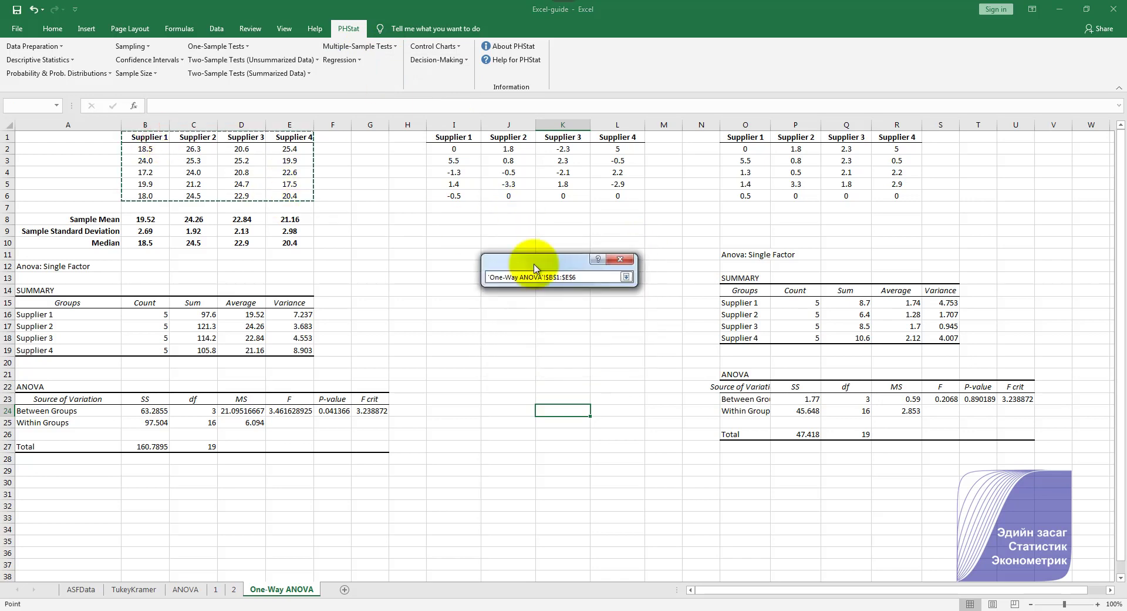
{"action": "left_click", "coordinate": [626, 277]}
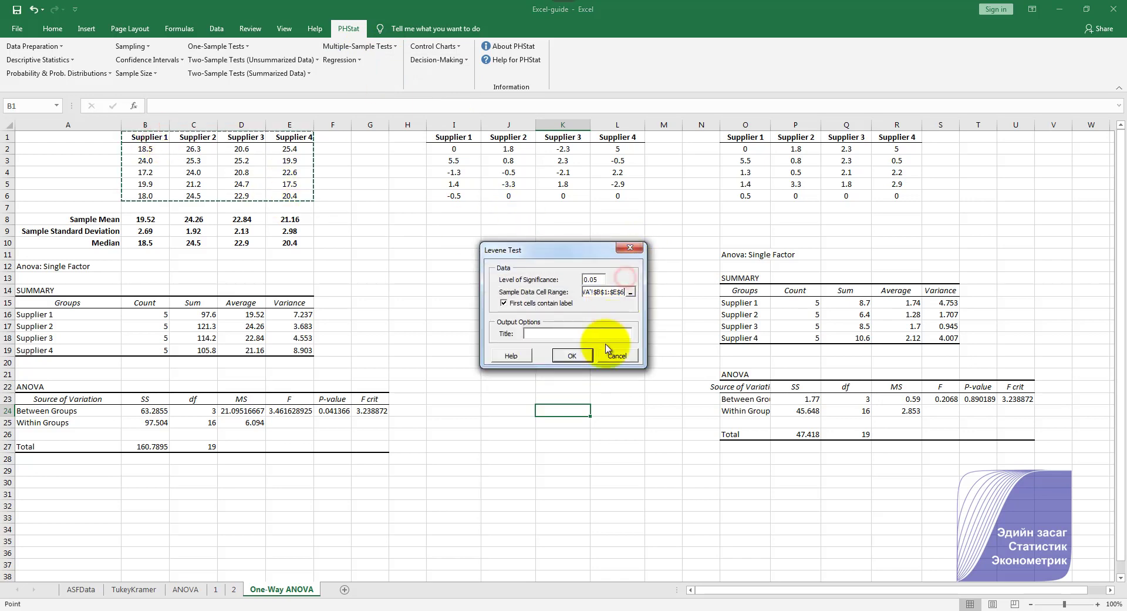
{"action": "left_click", "coordinate": [576, 353]}
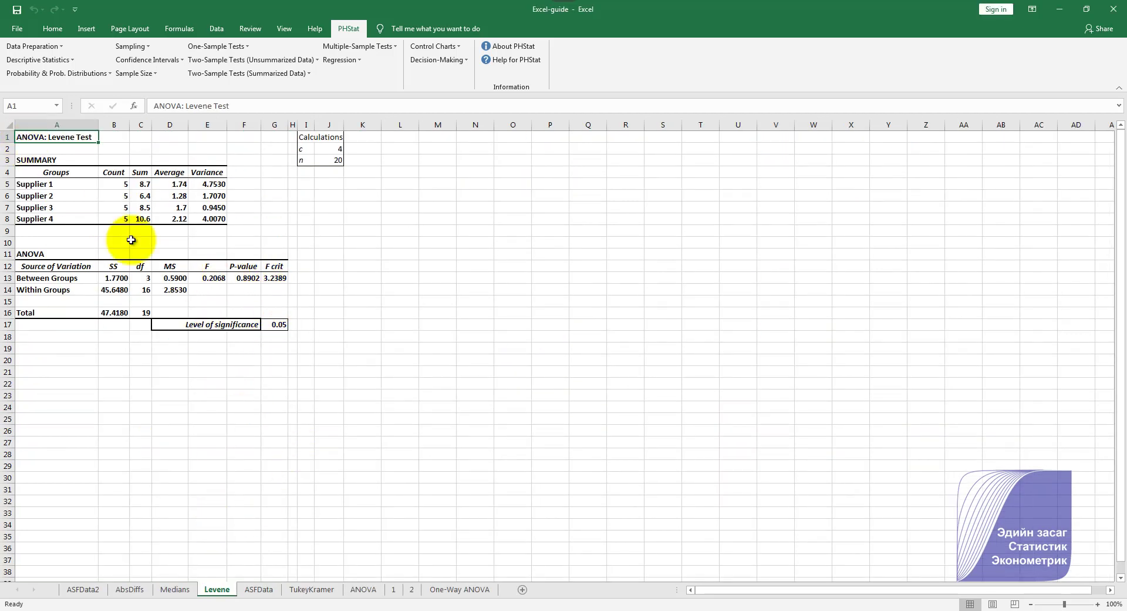
Compare the ANOVA output in O11:U26 of the One-Way ANOVA sheet with the Levene sheet, checking the P-value in each.
{"action": "left_click", "coordinate": [447, 588]}
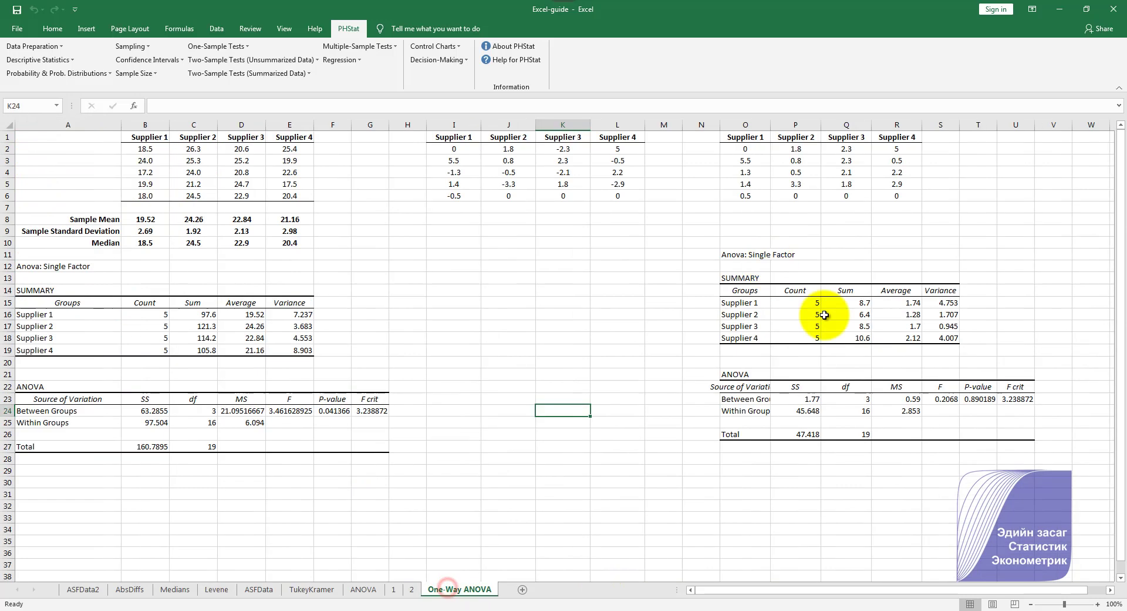
{"action": "left_click_drag", "start_coordinate": [728, 254], "coordinate": [959, 467]}
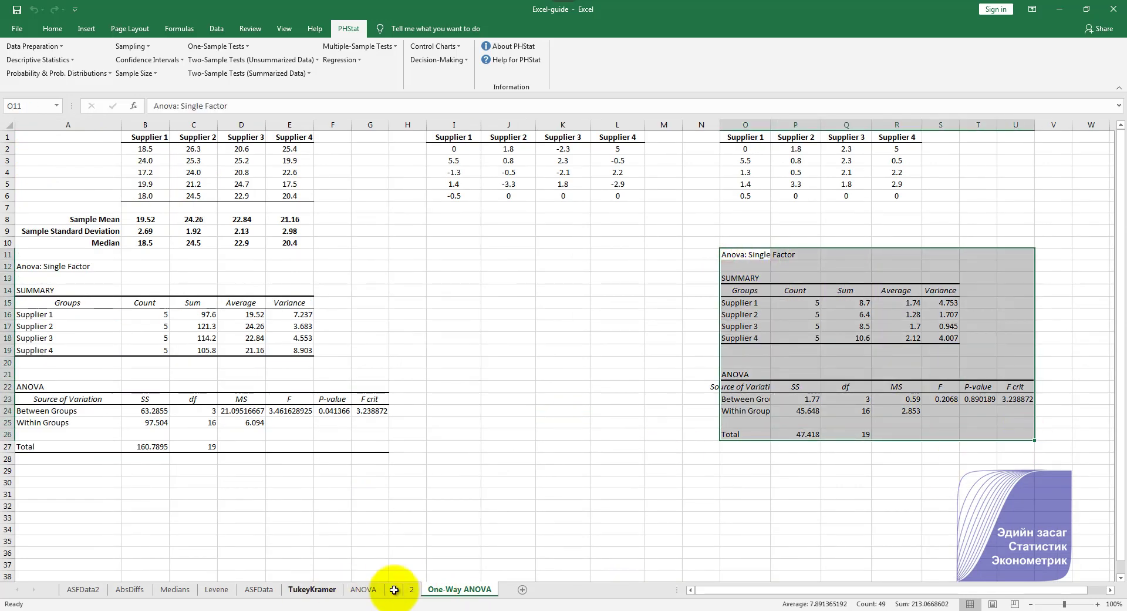
{"action": "left_click", "coordinate": [986, 401]}
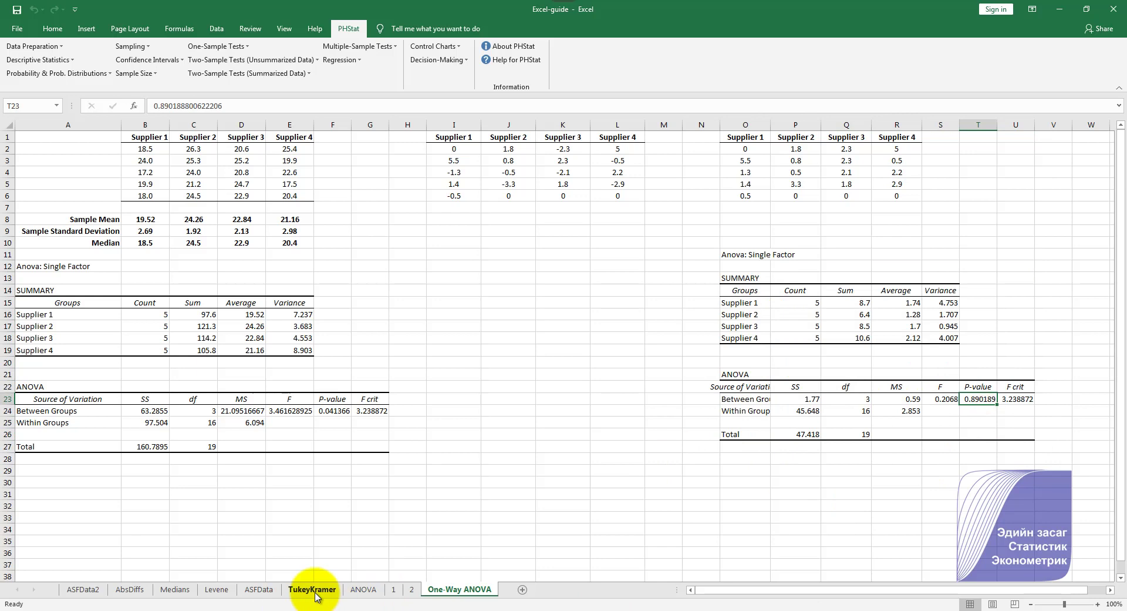
{"action": "left_click", "coordinate": [219, 590]}
{"action": "left_click", "coordinate": [244, 277]}
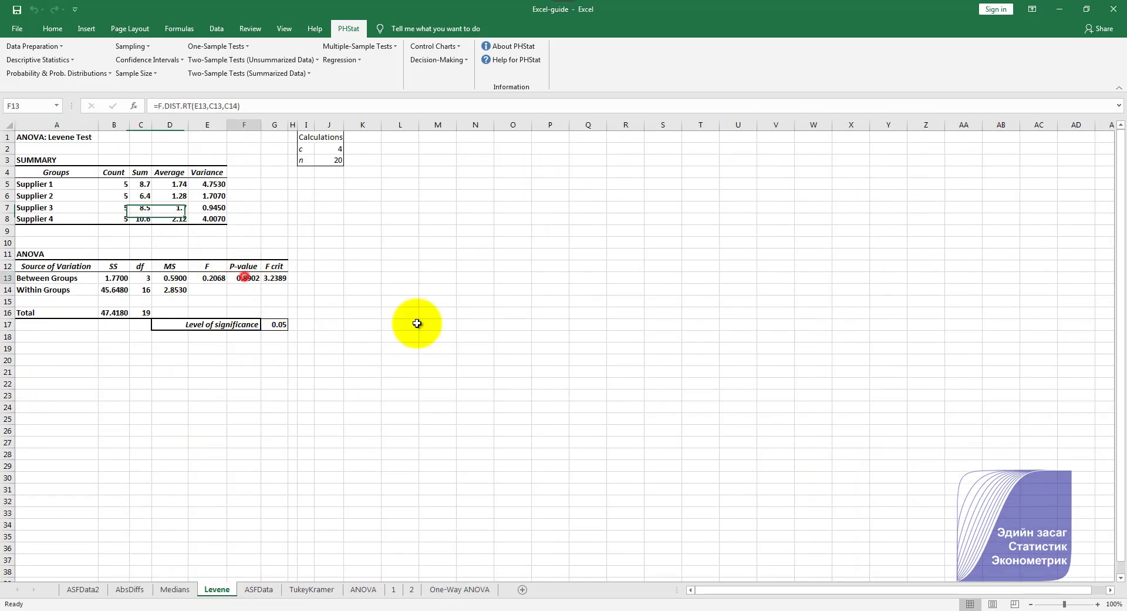